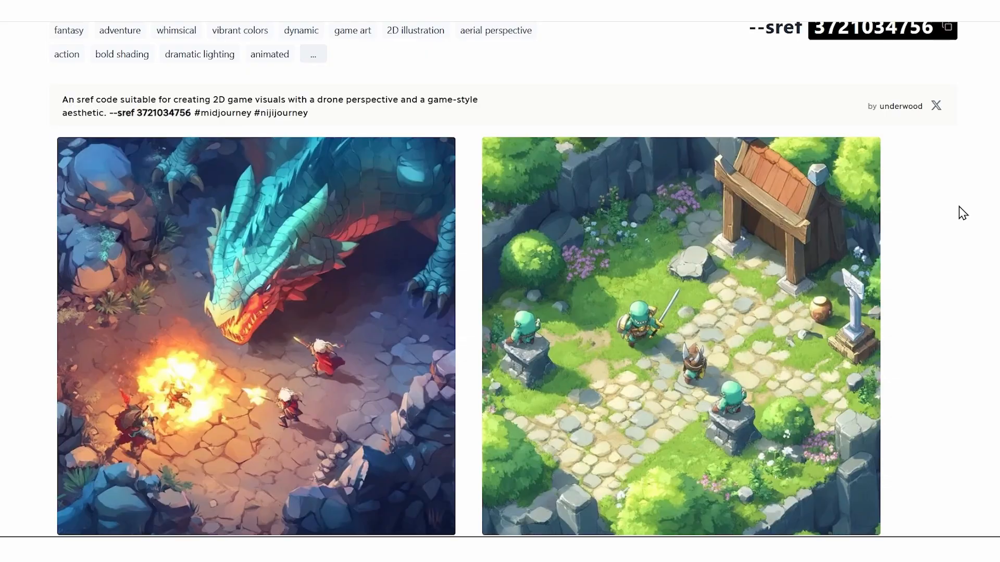
scroll(959, 206, up, 1)
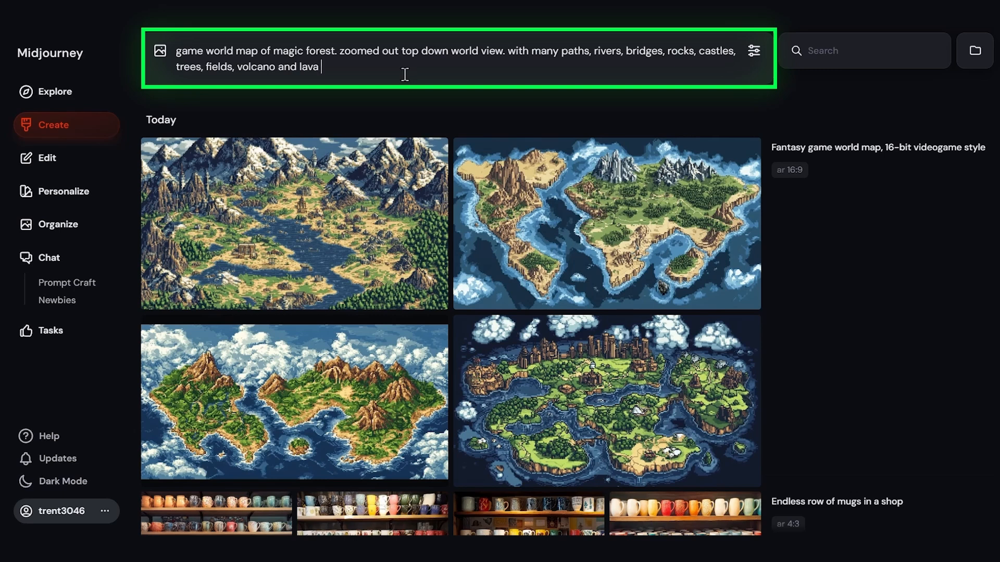
click(406, 74)
key(ctrl+v)
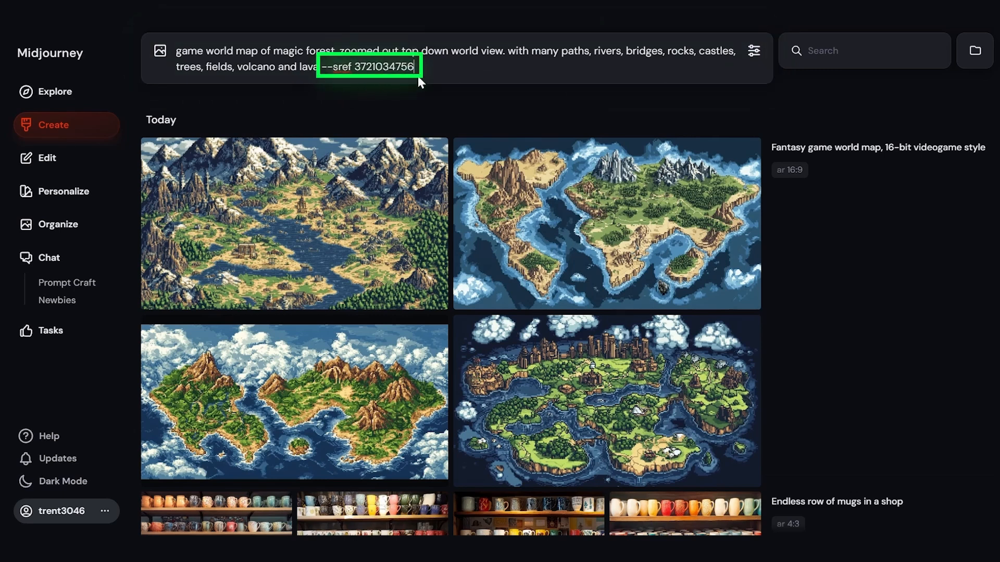
key(Return)
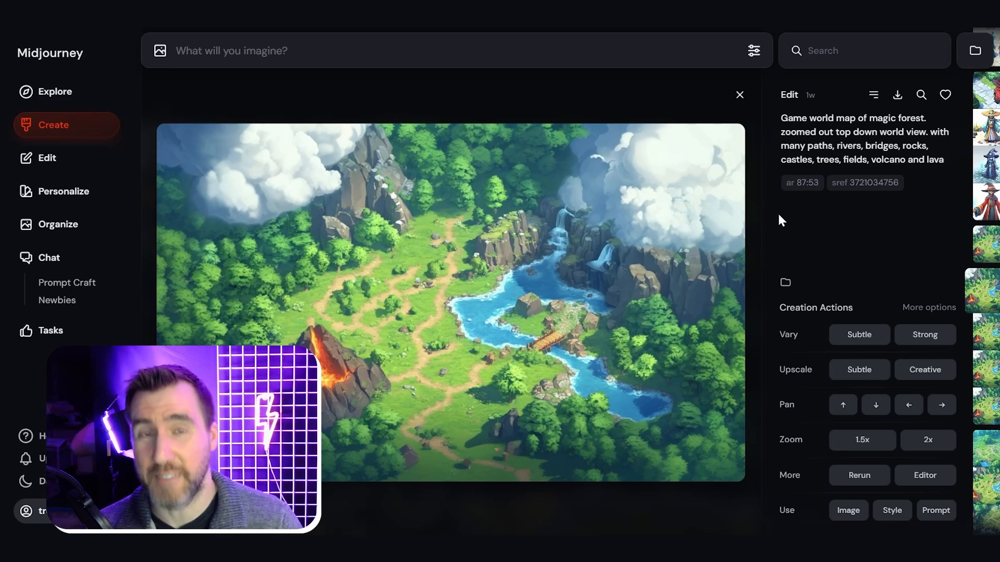
Step: Create a Subtle upscale of the forest map with the volcano and river, and save the upscaled image
click(859, 373)
key(Escape)
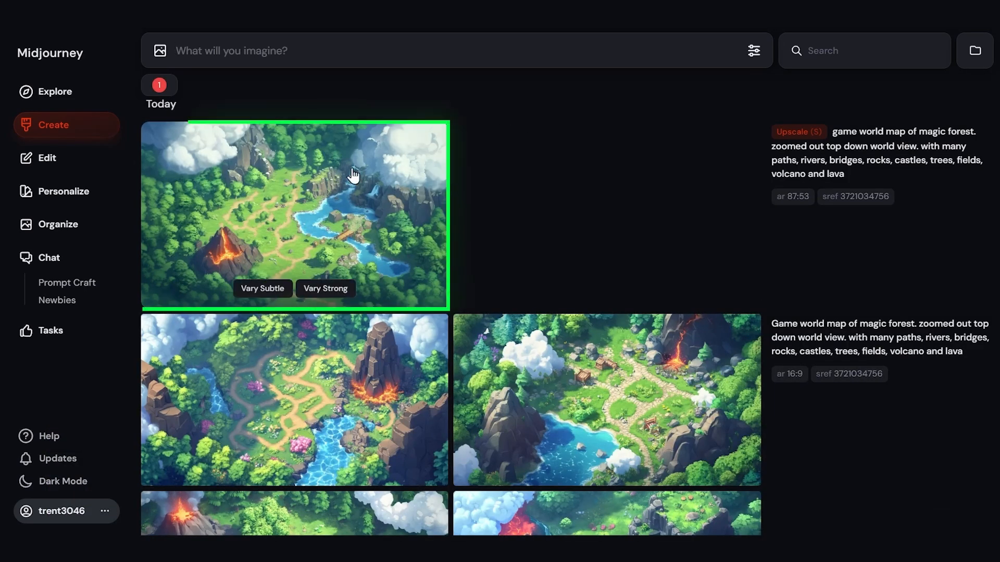
click(324, 207)
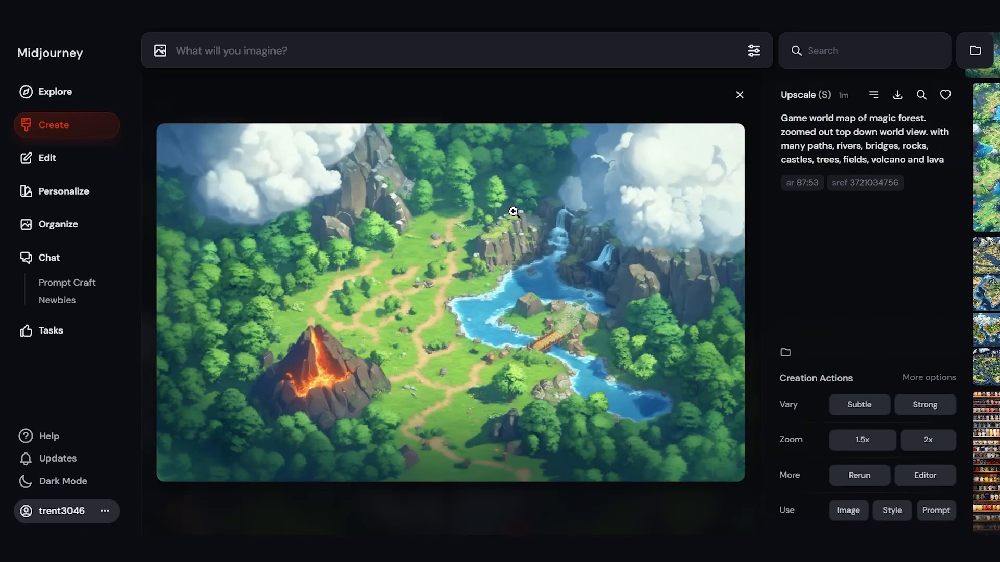
right_click(514, 213)
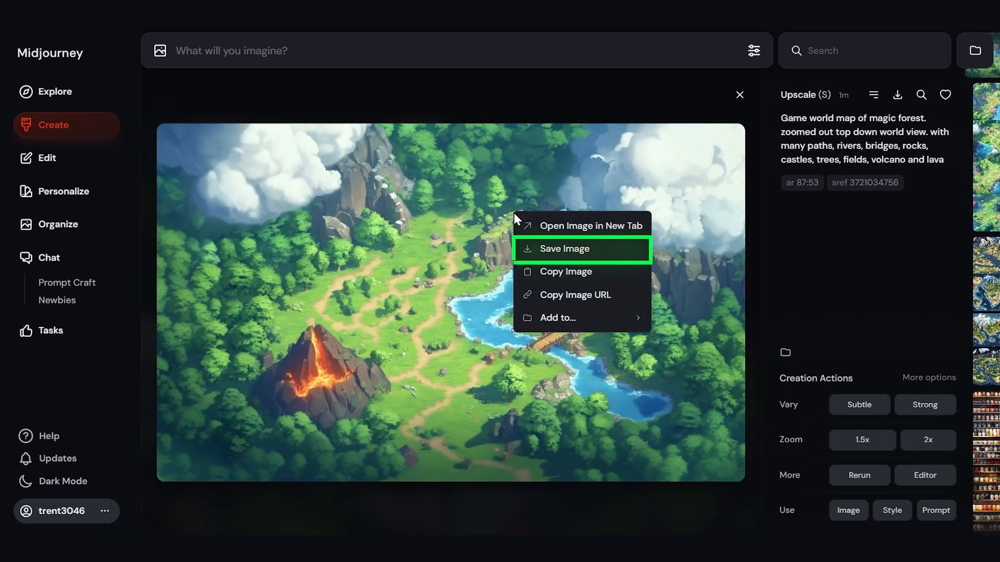
click(571, 249)
click(552, 117)
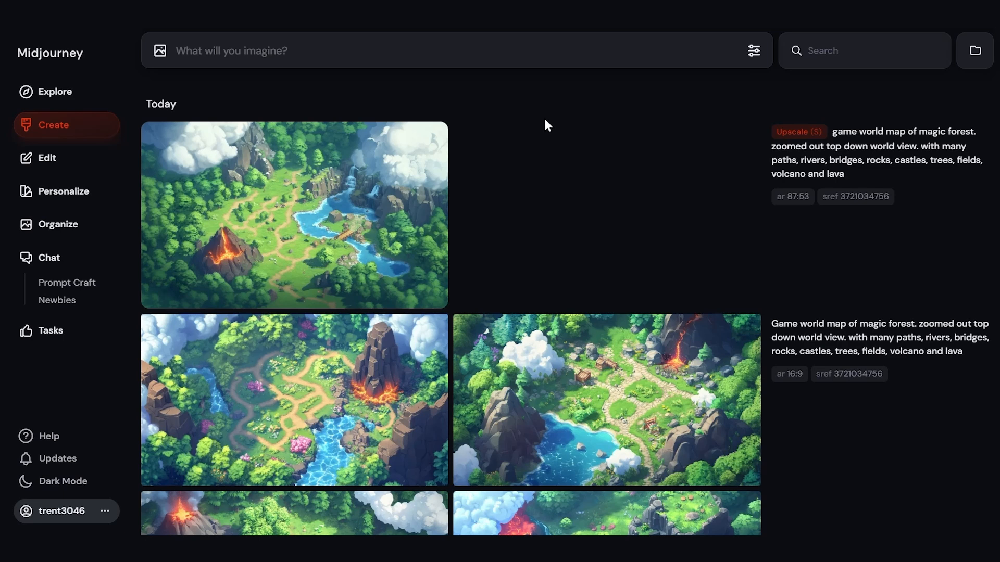
text(warrior videogame character sheet, sword, shield, facing forward, white background)
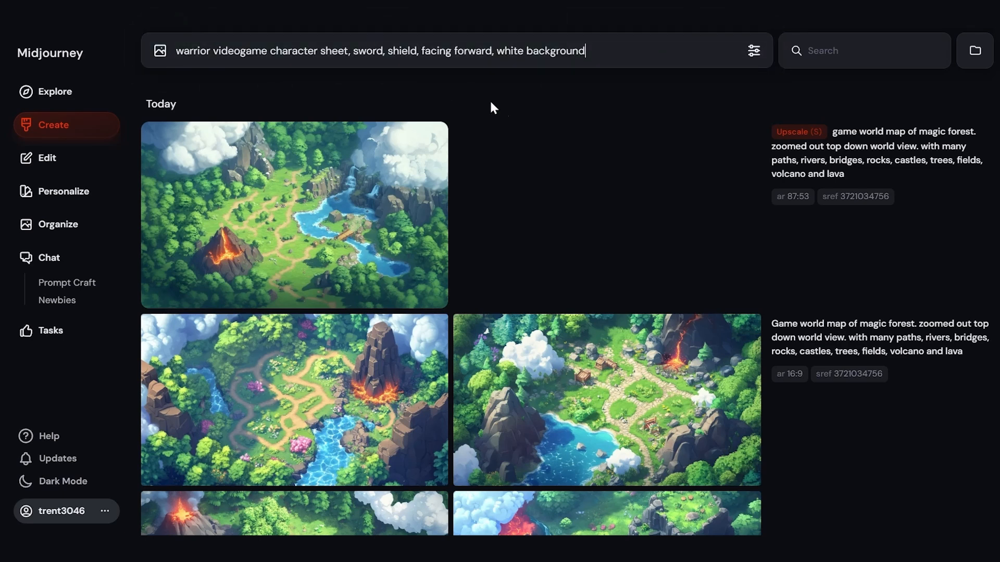
click(861, 197)
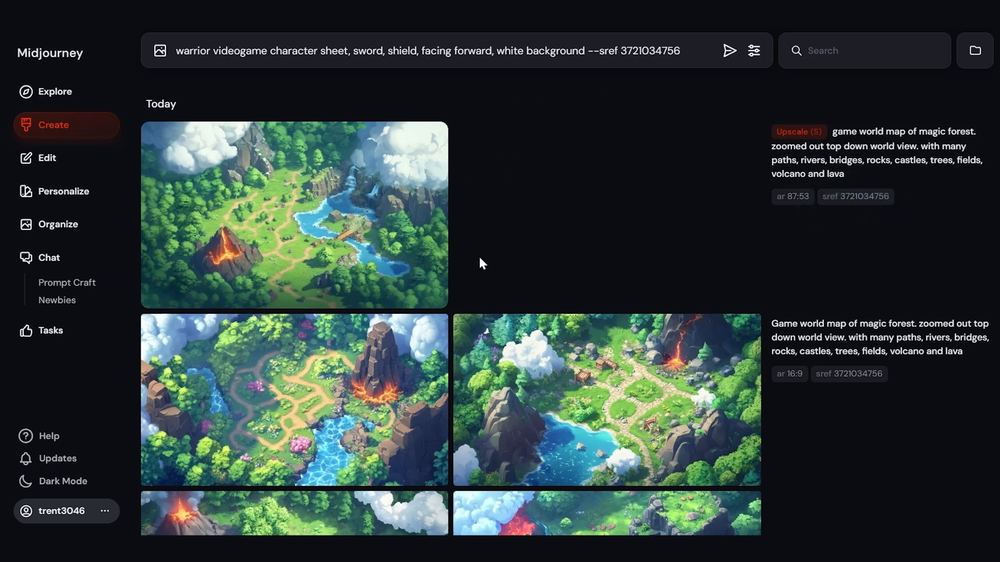
click(729, 52)
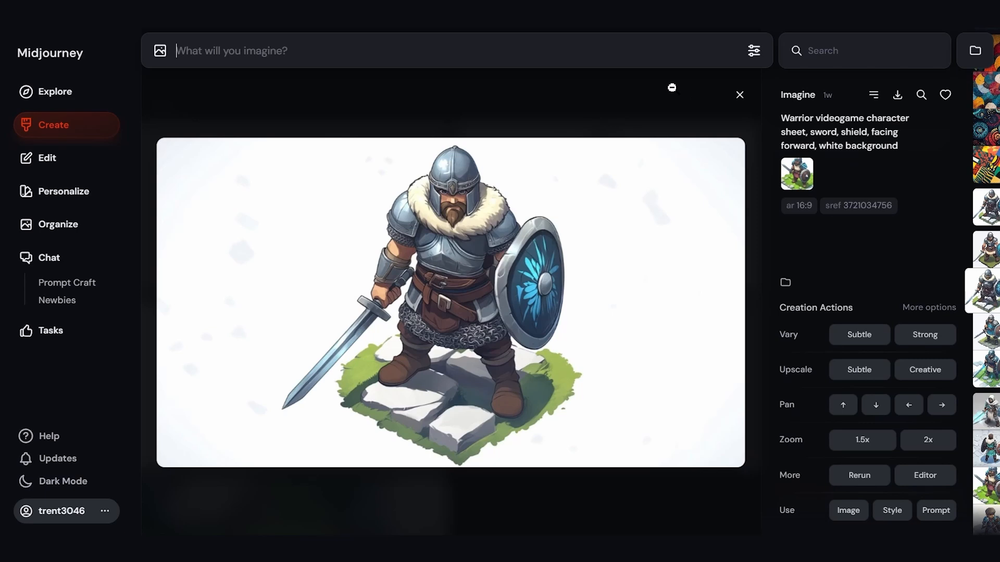
Step: Create a Subtle upscale of the bearded warrior with the fur collar and blue shield, and save the upscaled image
click(859, 371)
click(54, 125)
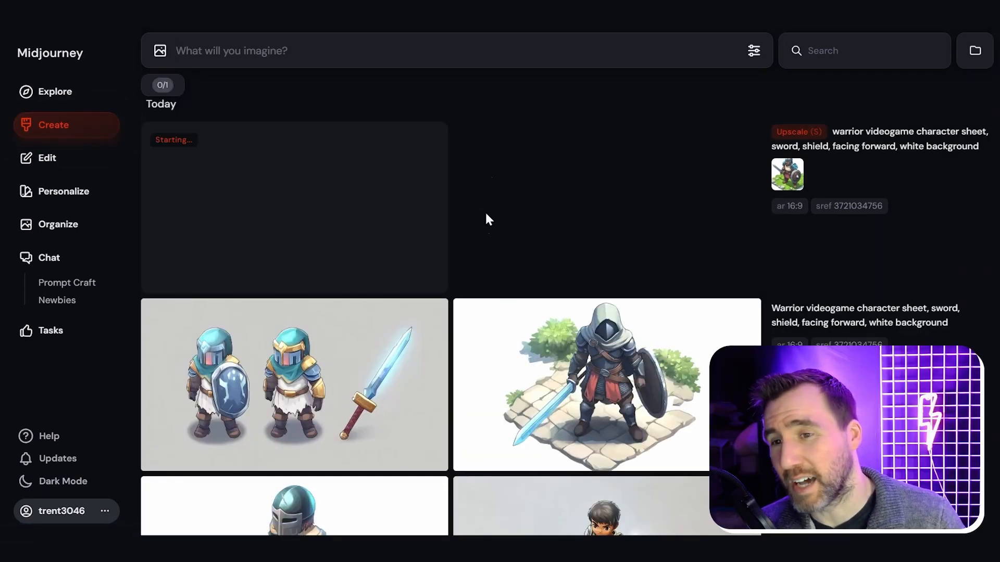
mouse_move(375, 186)
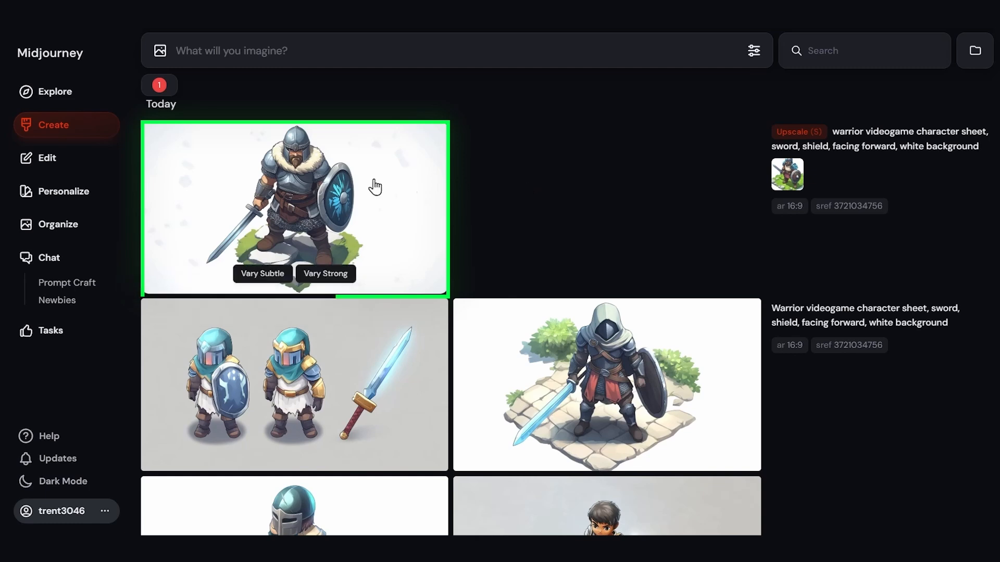
click(230, 170)
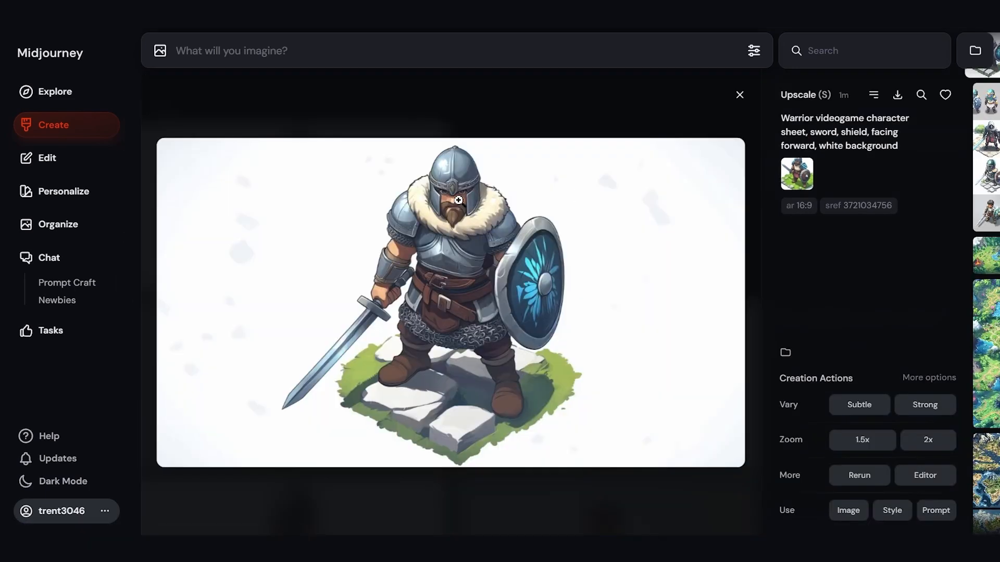
right_click(458, 200)
click(508, 235)
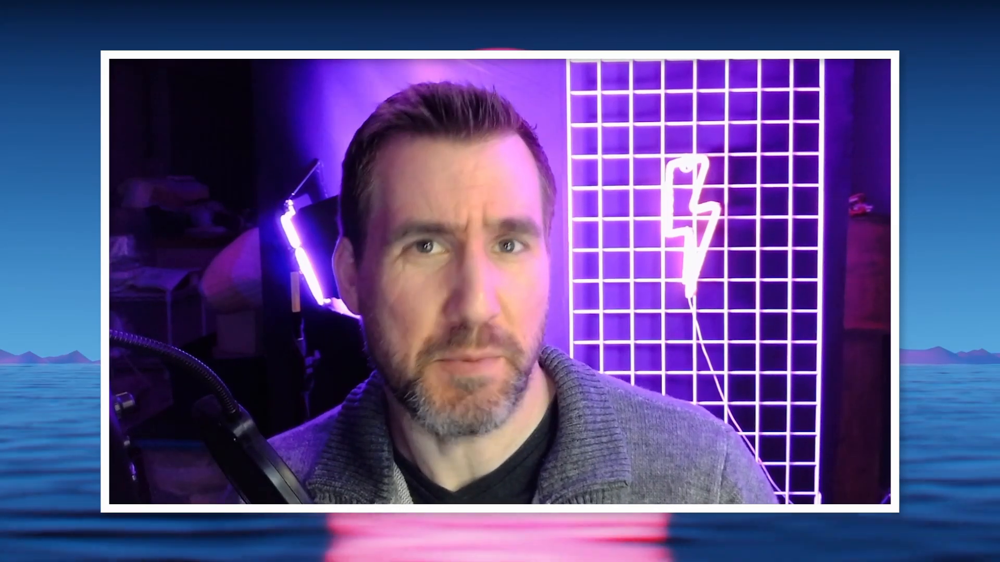
Step: Switch to Affinity Photo and open Map_MJ_Upscale.png from the Demo_MJ_Assets folder
click(55, 19)
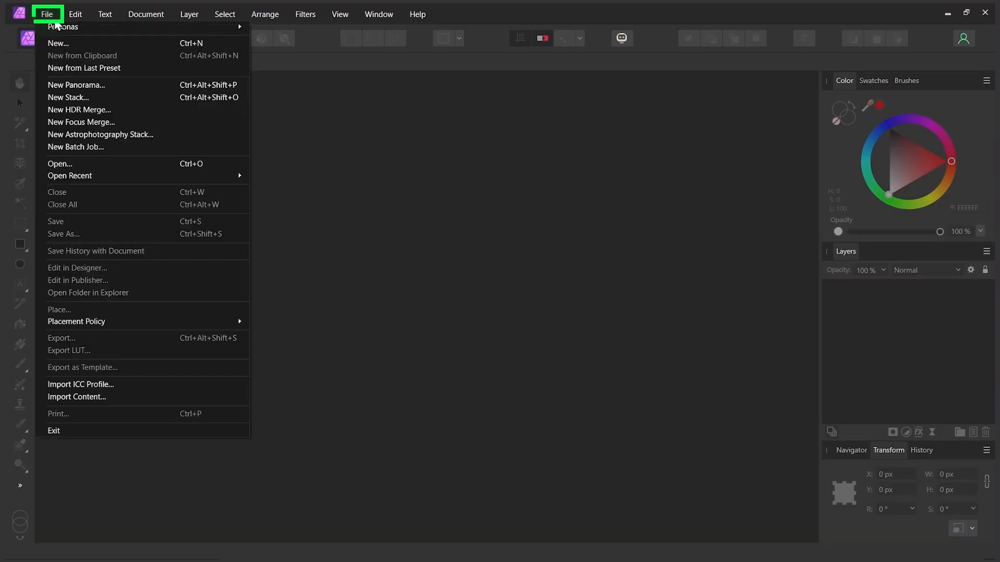
click(85, 163)
click(339, 114)
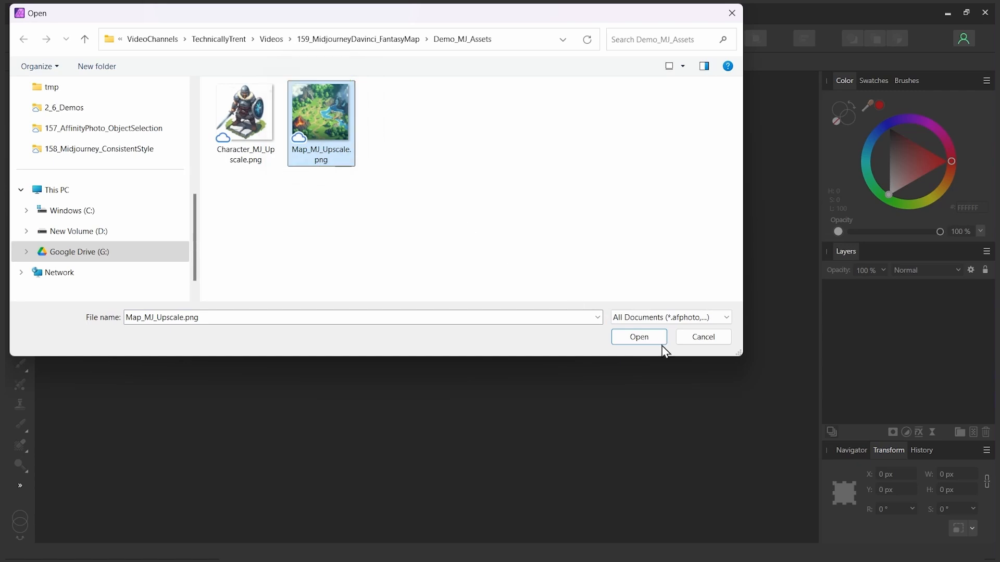
click(644, 338)
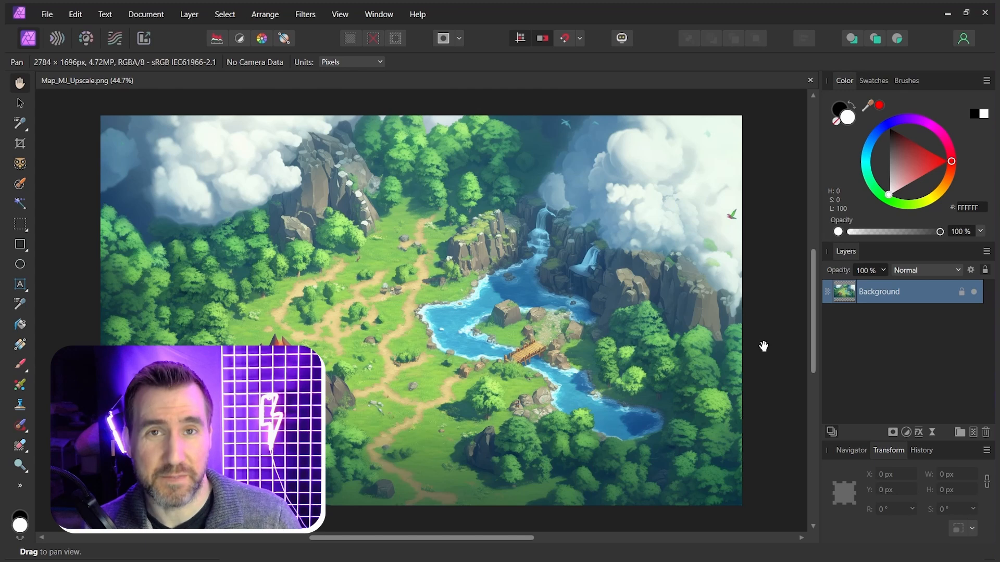
Step: Add a Levels adjustment to the map with the black level at 5% and the white level at 93%
click(907, 433)
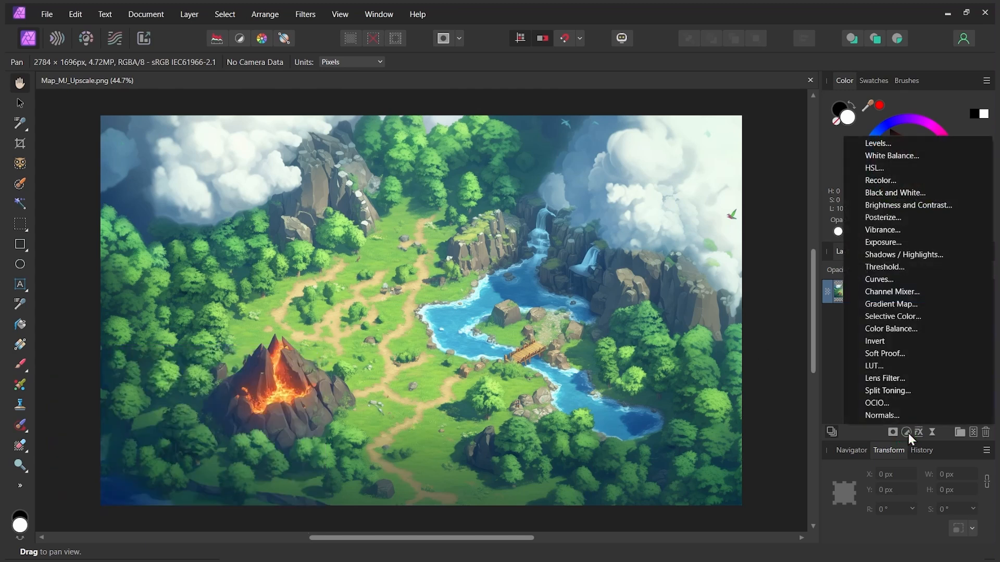
click(880, 144)
drag(652, 217, 776, 116)
drag(657, 271, 667, 271)
drag(905, 298, 889, 298)
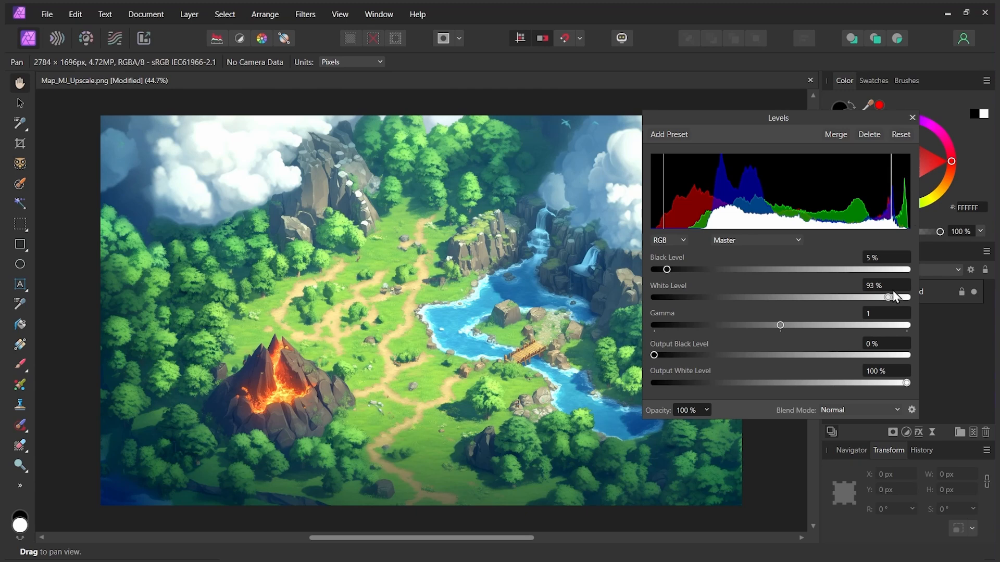
click(912, 118)
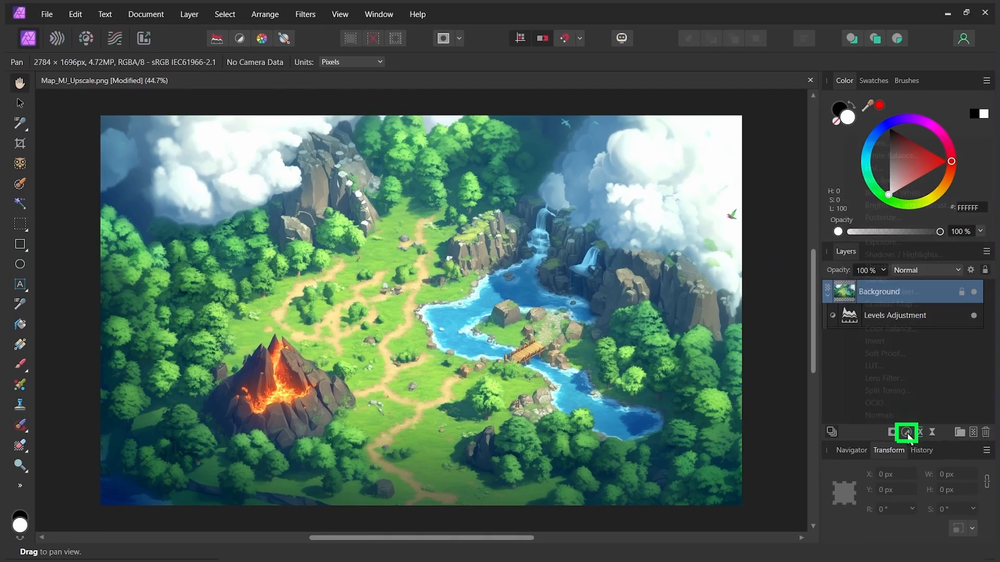
Step: Add a Vibrance adjustment to the map with vibrance at 16%
click(906, 432)
click(886, 229)
drag(801, 305, 802, 151)
drag(760, 204, 767, 203)
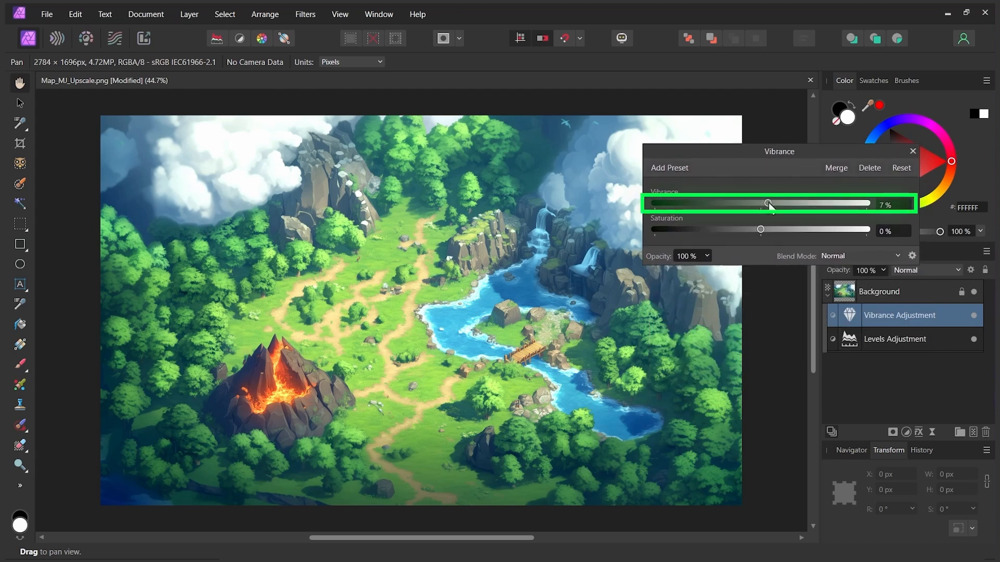
drag(771, 205, 774, 207)
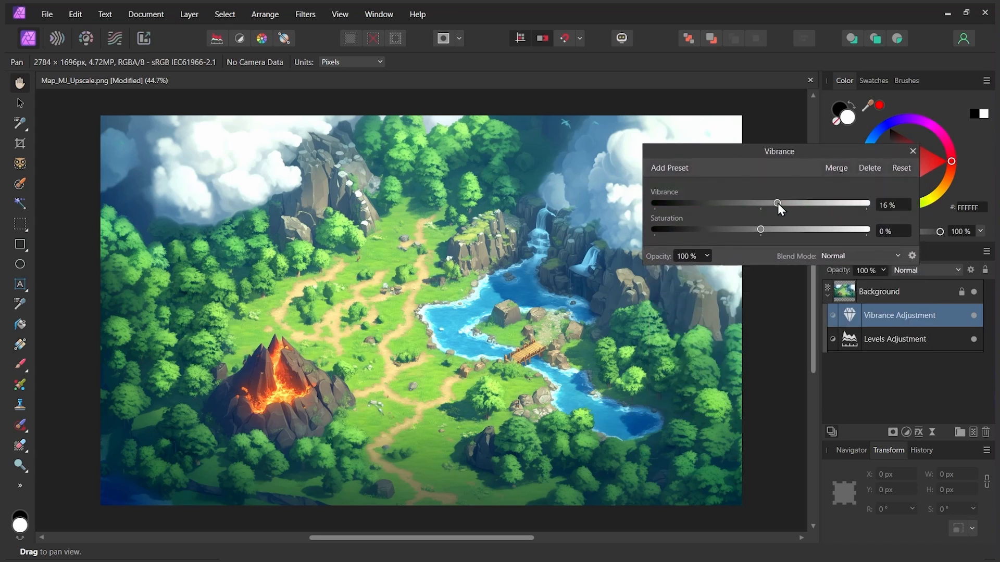
click(914, 151)
Step: Reopen the map's Levels adjustment and raise its black level to 13%
double_click(857, 340)
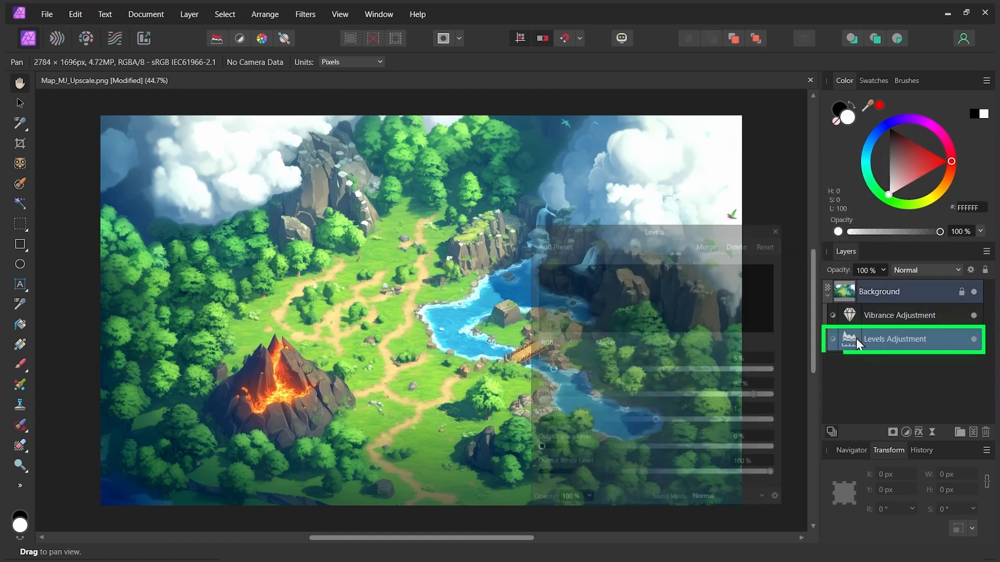
drag(695, 217, 771, 183)
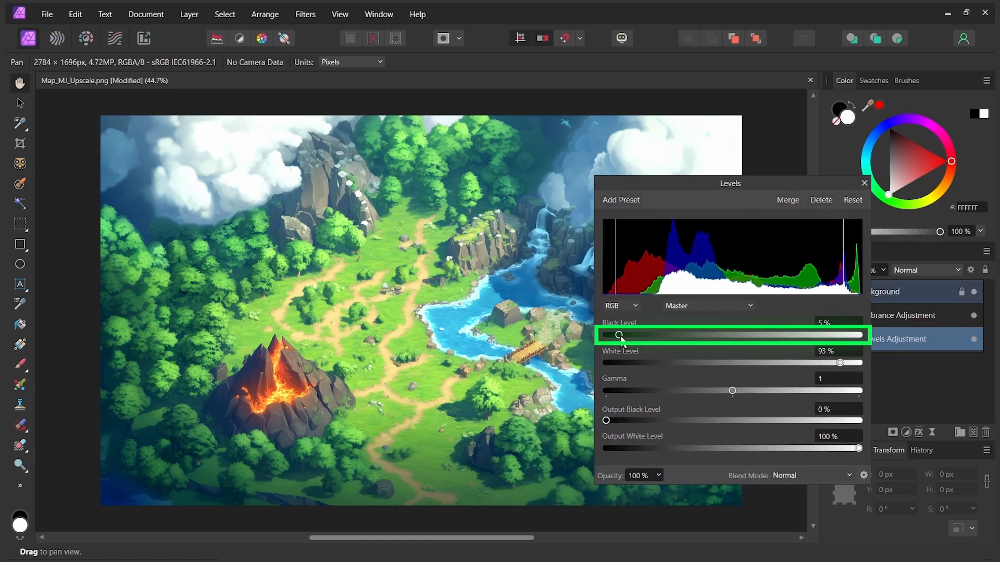
drag(637, 336, 639, 337)
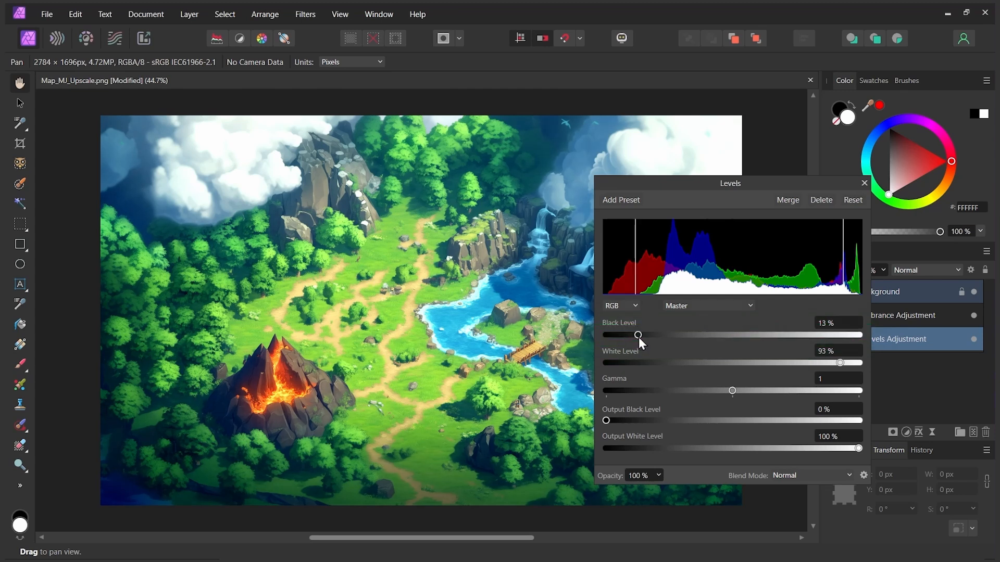
click(864, 183)
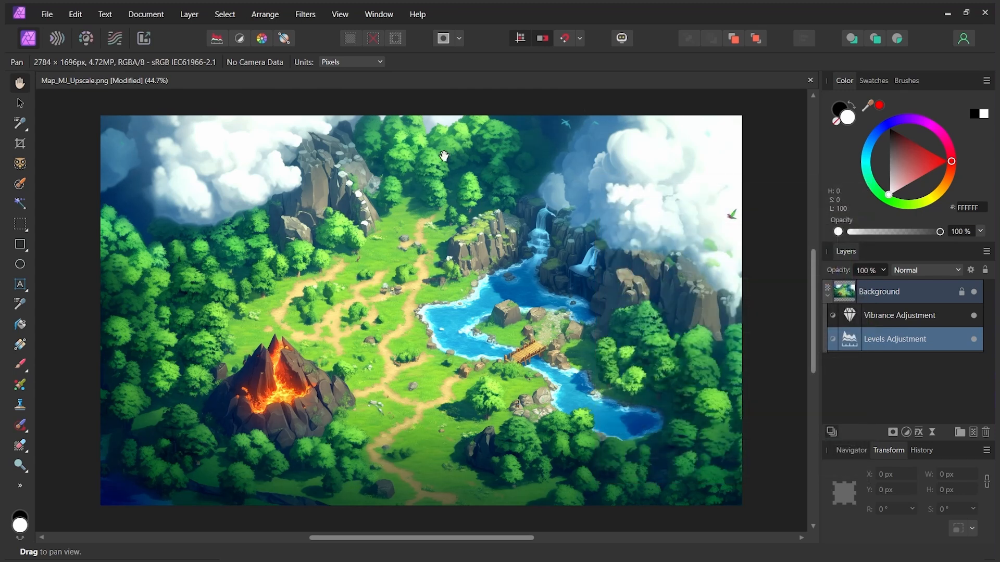
Step: Export the adjusted map as Map_Final.png in the Demo_MJ_Assets folder
click(47, 14)
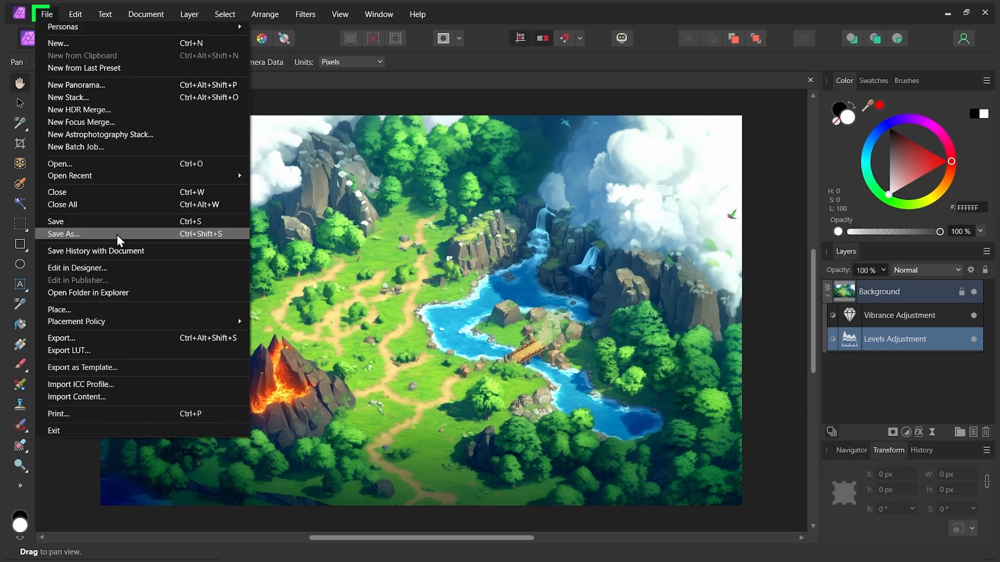
click(123, 341)
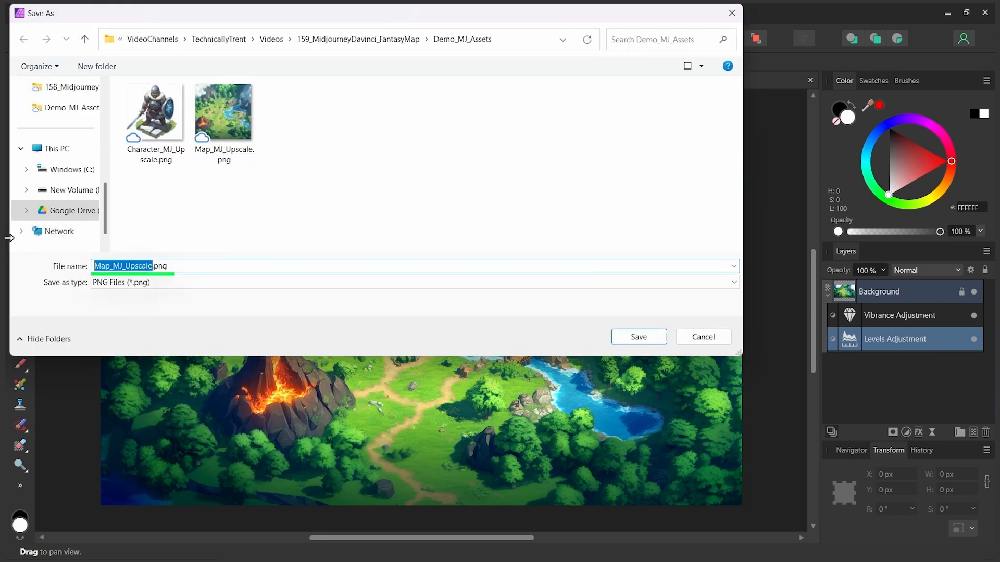
text(Map_)
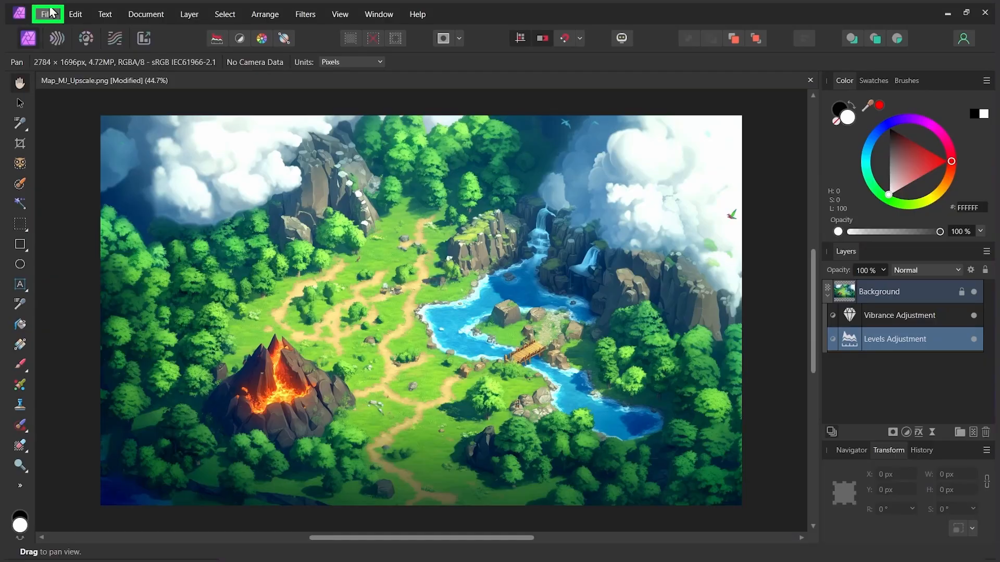
Step: Open Character_MJ_Upscale.png from the Demo_MJ_Assets folder
click(47, 15)
click(94, 162)
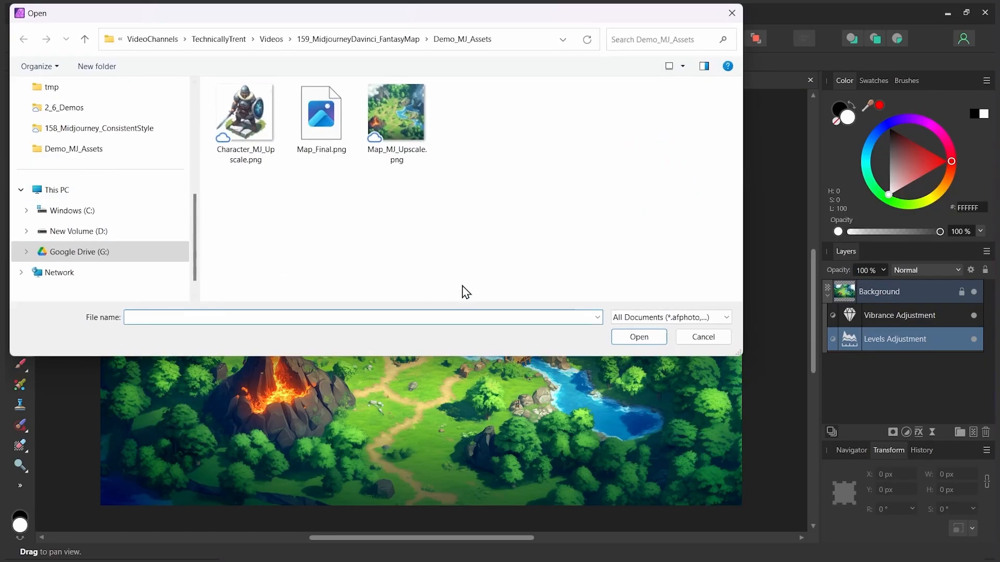
click(259, 138)
click(638, 338)
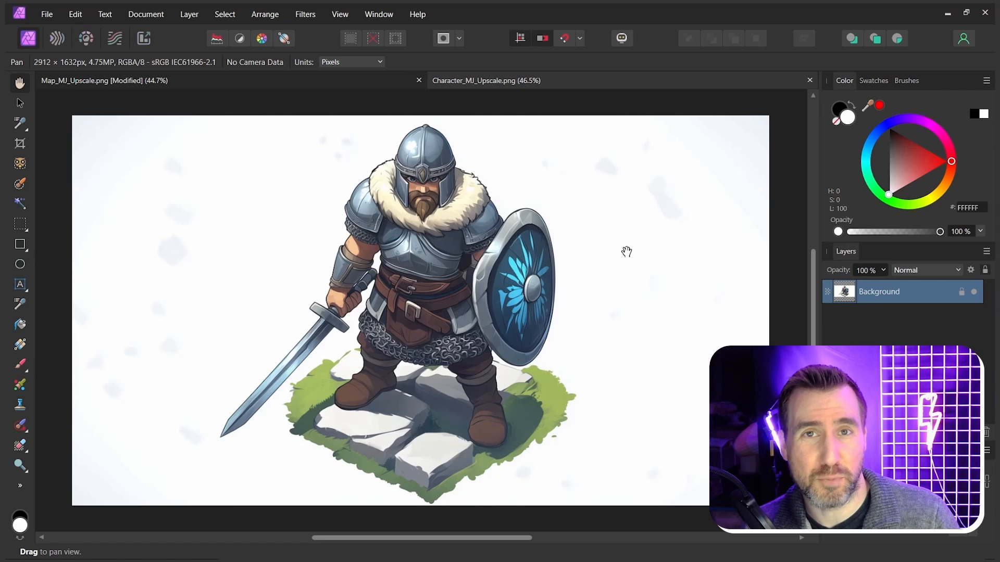
Step: Select the warrior with the Object Selection Tool and add his sword to the selection using a 28 px Selection Brush
click(21, 166)
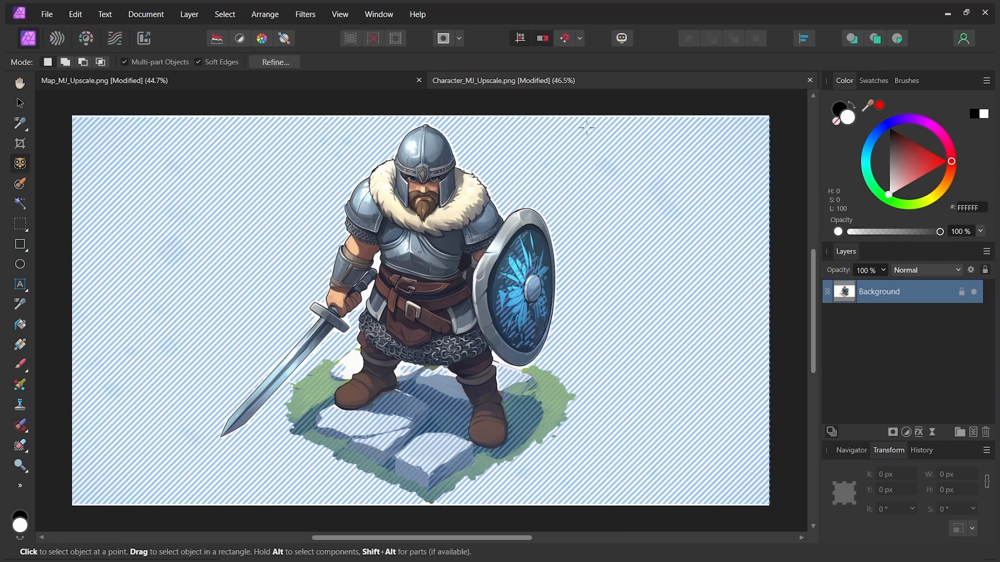
mouse_move(582, 126)
mouse_down()
mouse_move(384, 230)
mouse_move(281, 425)
mouse_move(185, 474)
mouse_move(175, 468)
mouse_up()
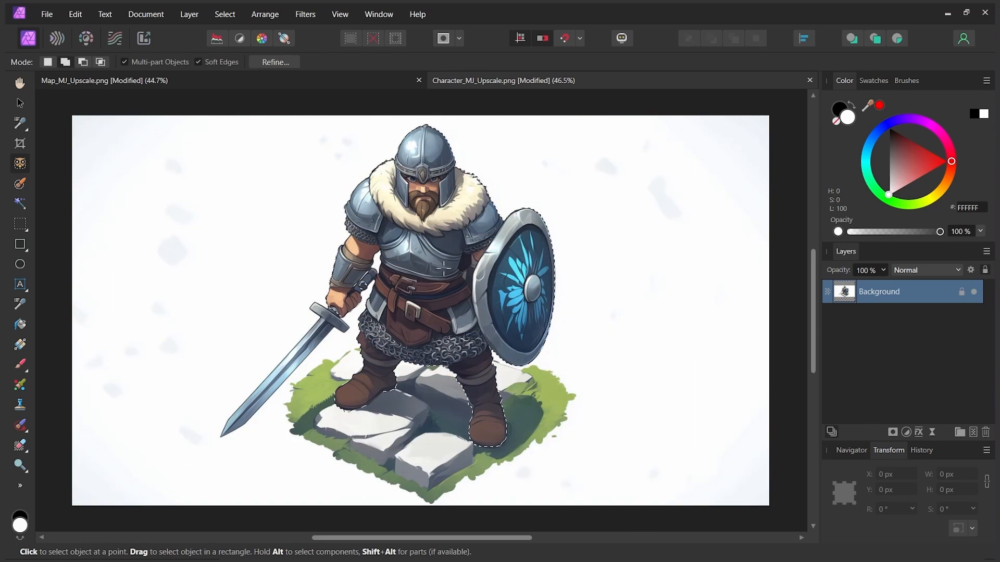
click(19, 186)
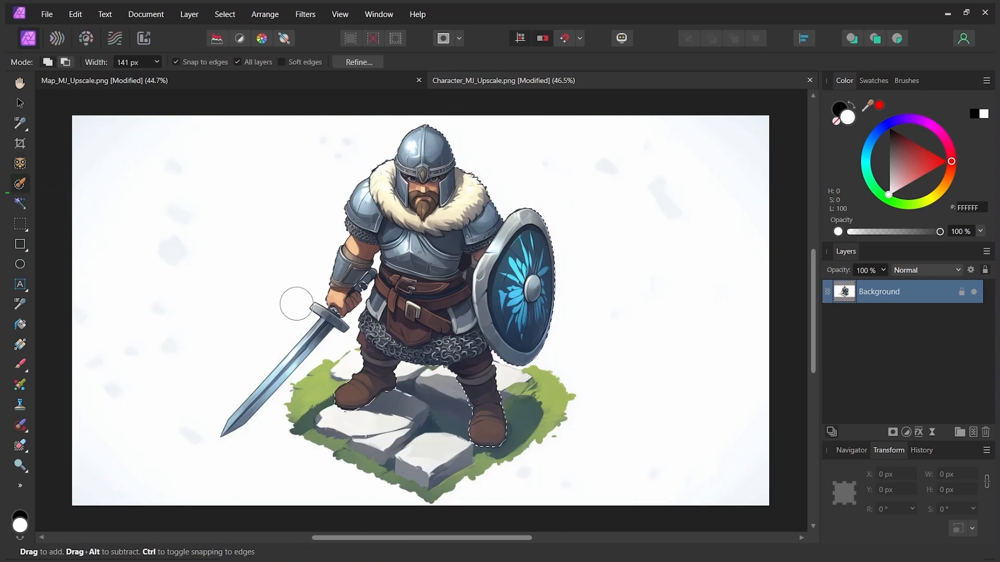
scroll(297, 299, up, 3)
mouse_move(298, 325)
mouse_down()
mouse_move(286, 315)
mouse_move(270, 384)
mouse_up()
drag(308, 345, 340, 319)
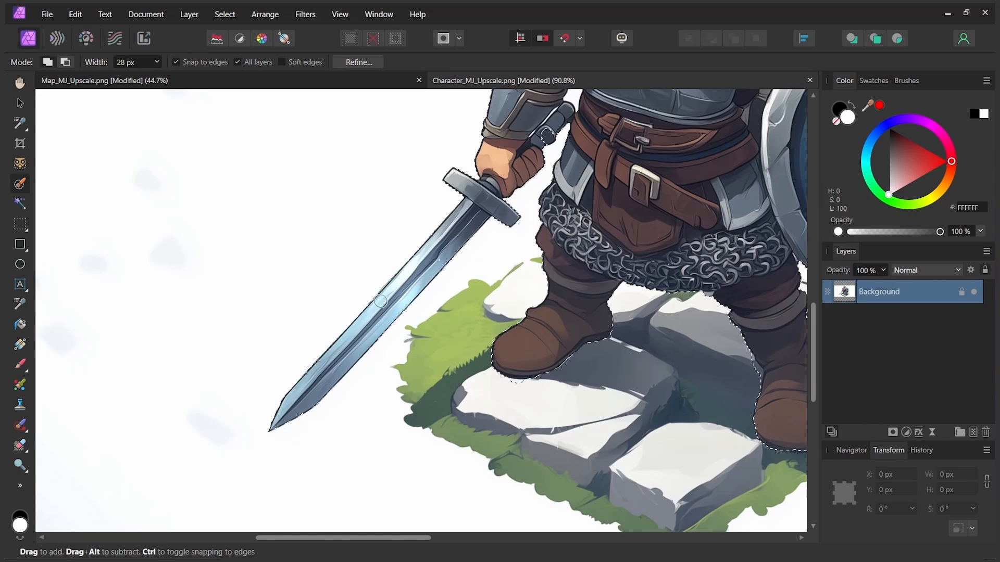
drag(553, 272, 507, 277)
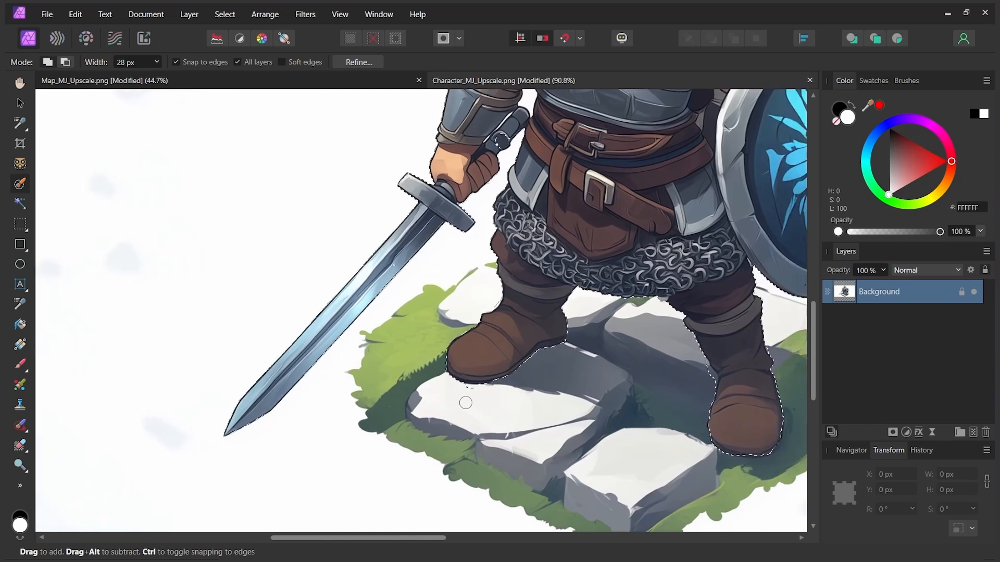
Step: Clean up the selection beneath the warrior's boot and around the gap between his sword arm and torso
drag(467, 391, 477, 394)
drag(690, 394, 621, 402)
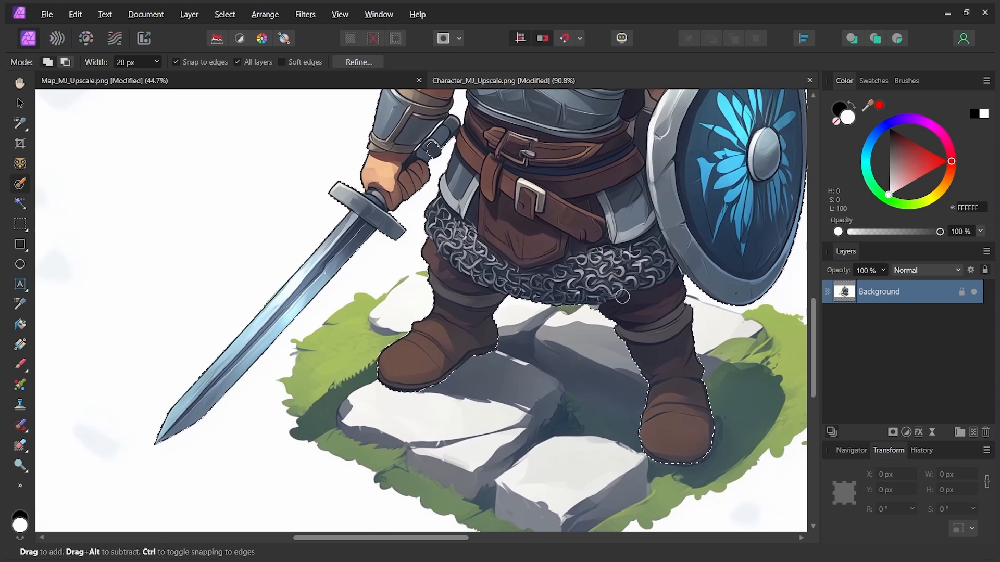
drag(534, 198, 514, 304)
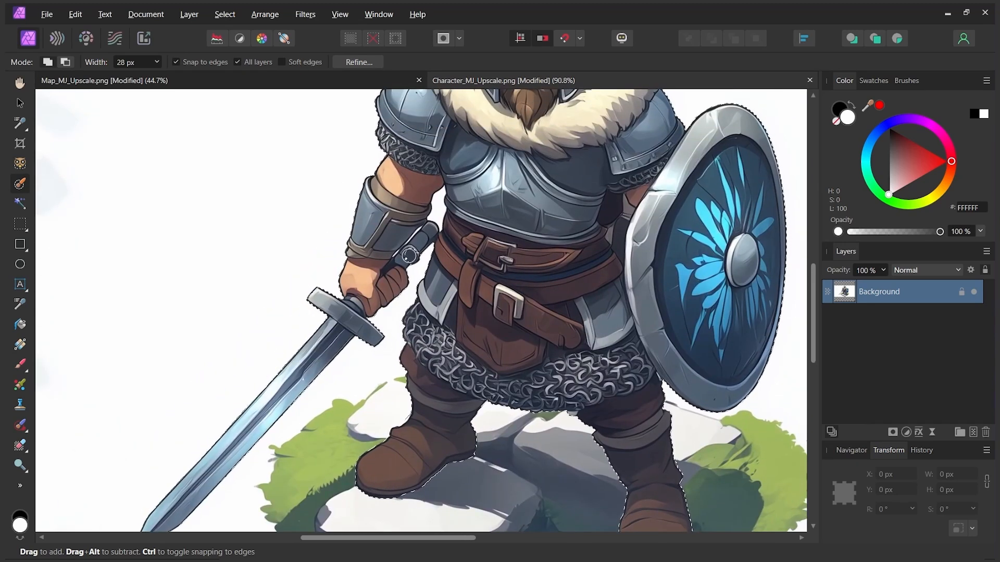
scroll(412, 255, up, 4)
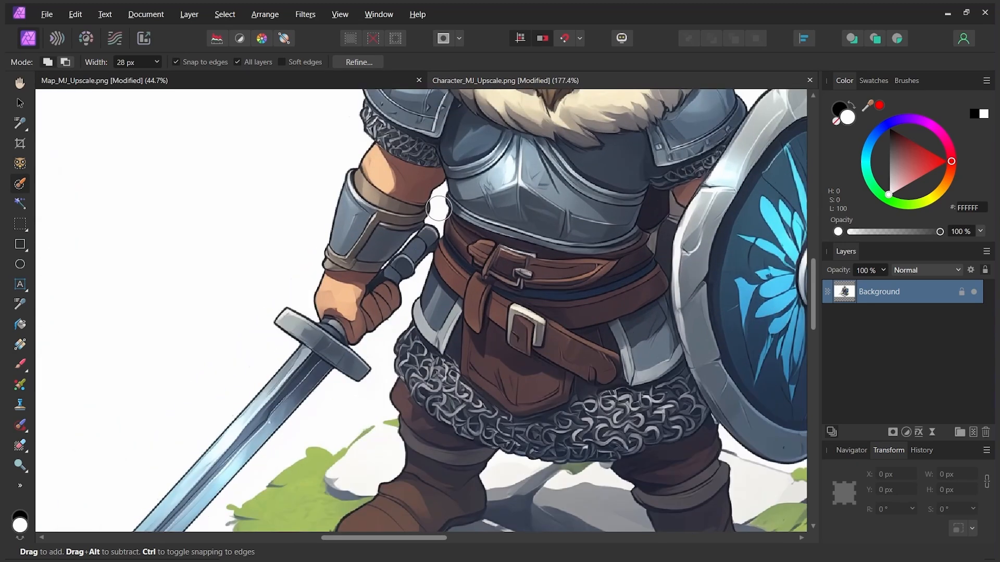
scroll(436, 199, down, 3)
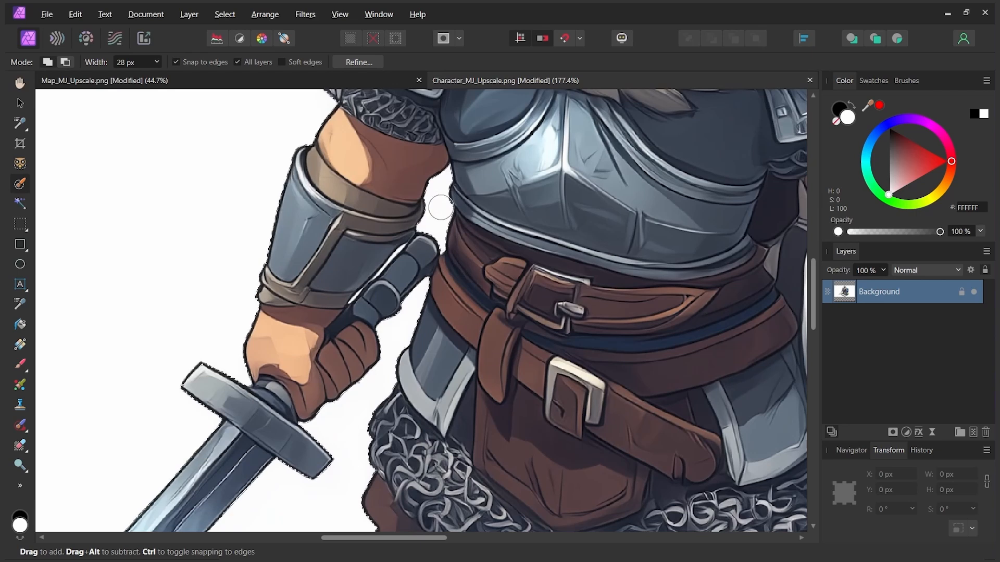
scroll(494, 237, down, 2)
mouse_move(494, 237)
mouse_down()
mouse_move(476, 298)
mouse_move(515, 256)
mouse_up()
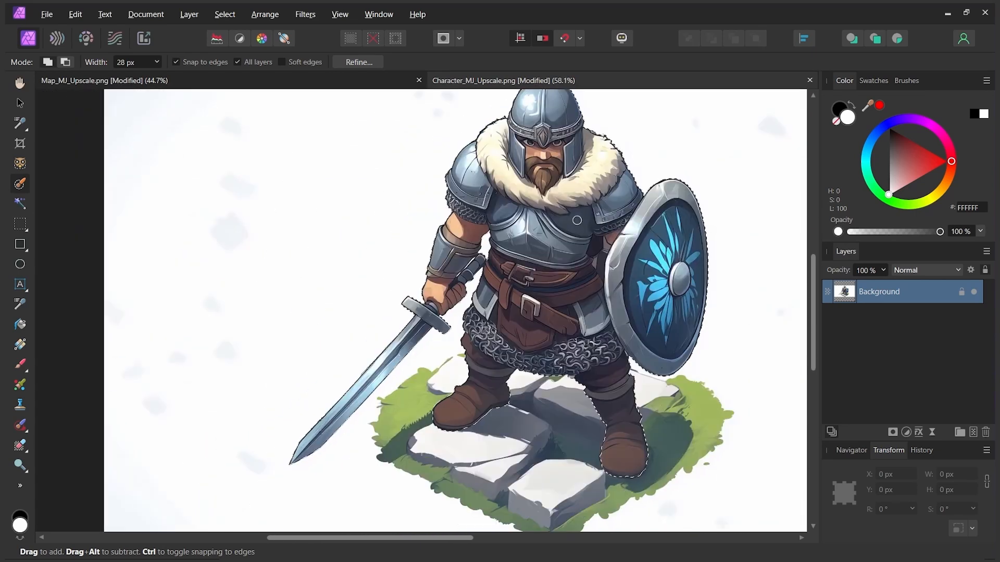
Step: Refine the selection, output it as a new layer with mask, and hide the Background layer
click(364, 63)
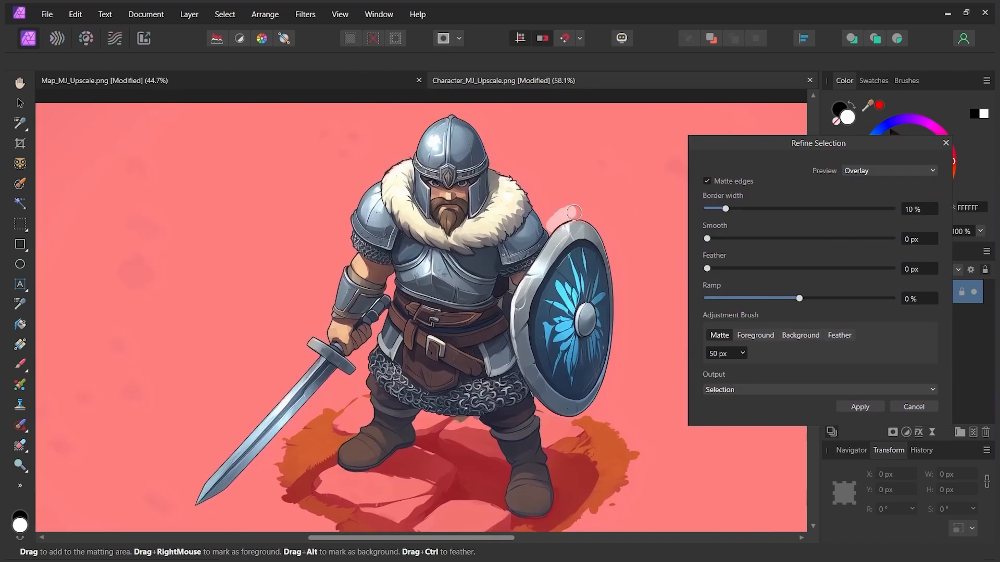
click(754, 389)
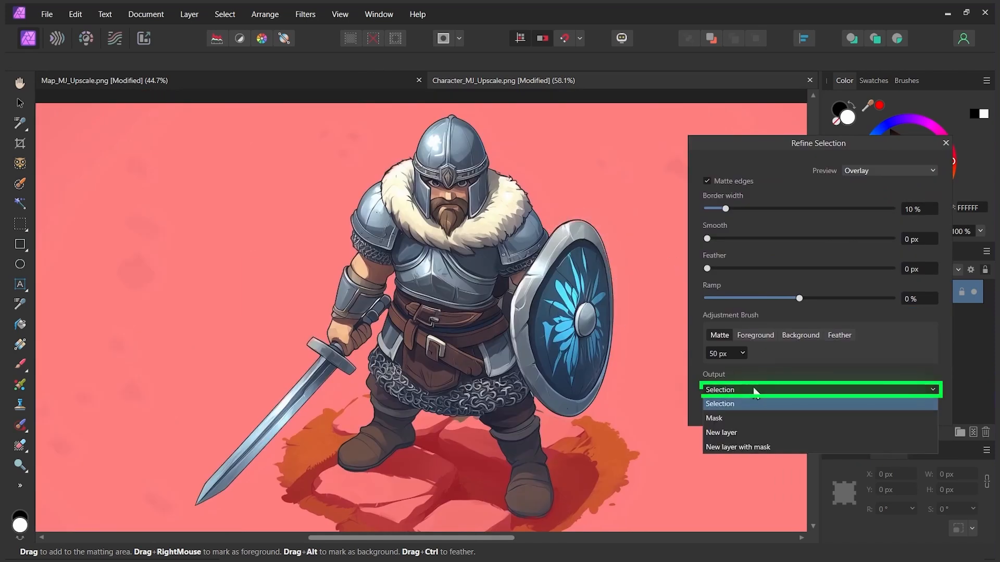
click(742, 448)
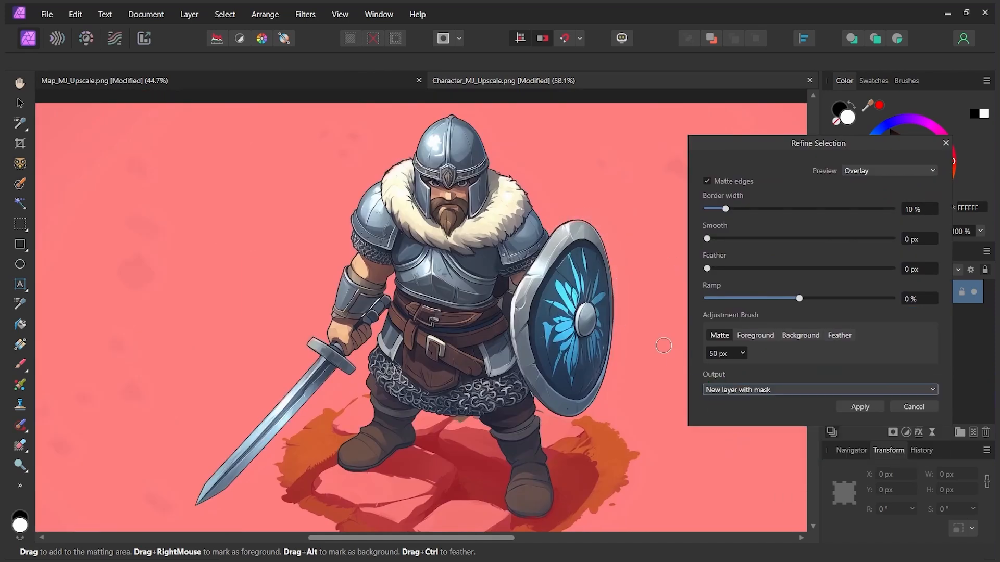
click(869, 409)
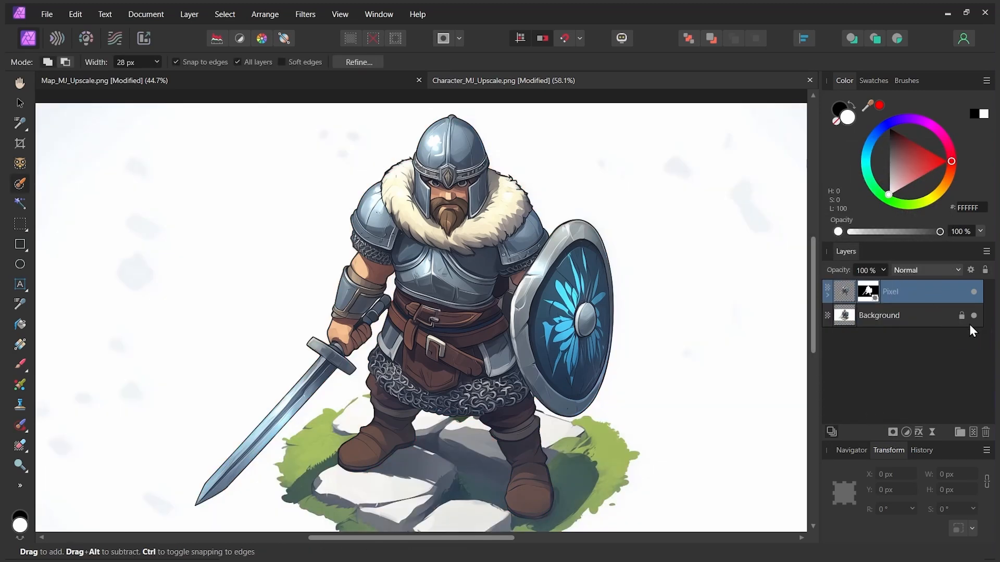
click(974, 316)
scroll(641, 319, down, 2)
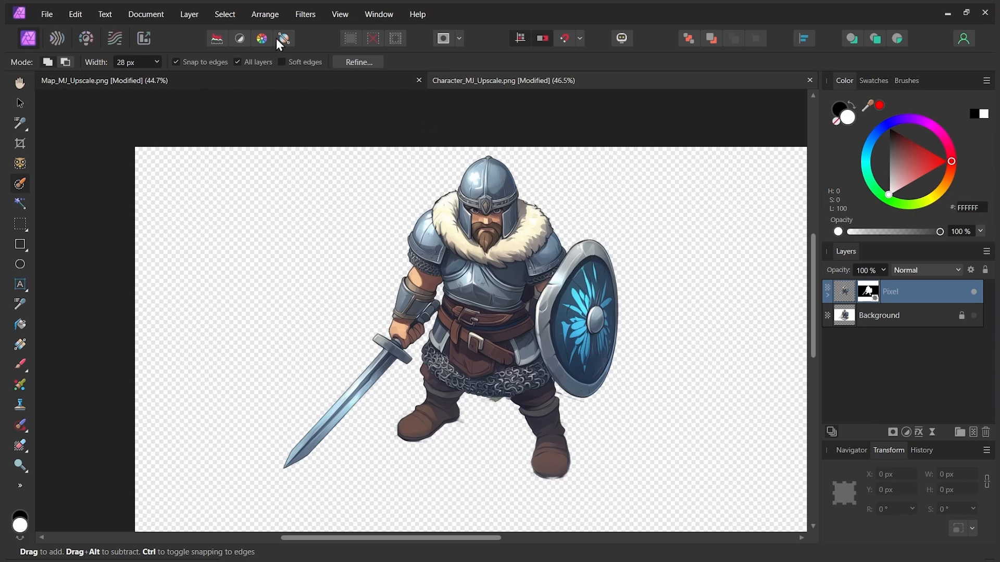
Step: Add a fill layer beneath the Background layer and colour it bright green (00FF26)
click(204, 20)
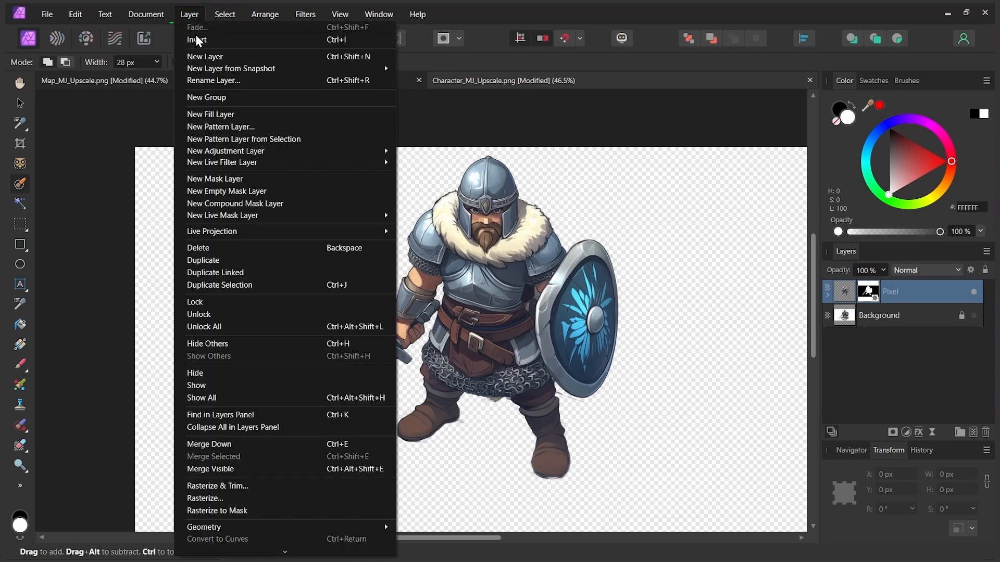
click(208, 117)
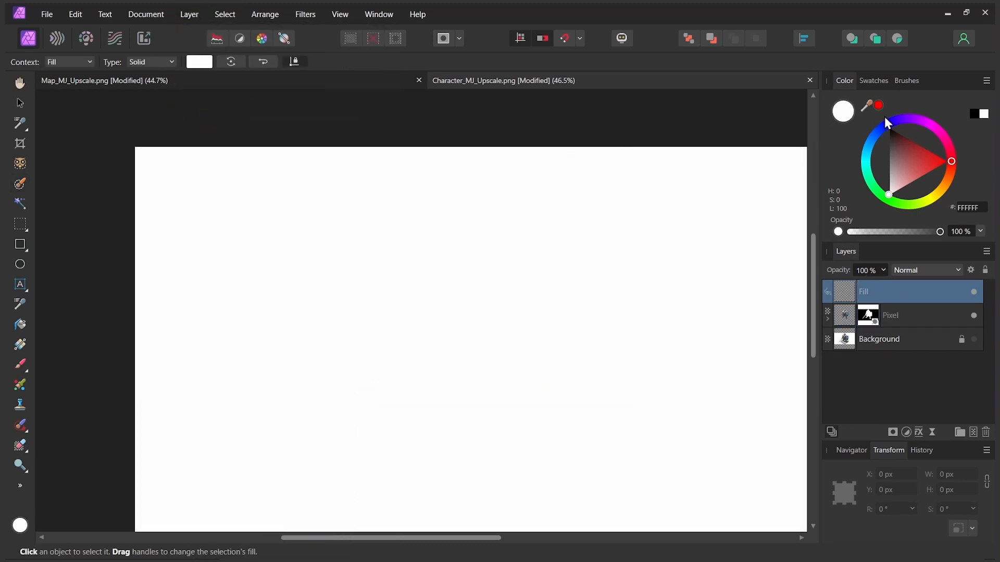
drag(844, 304, 847, 359)
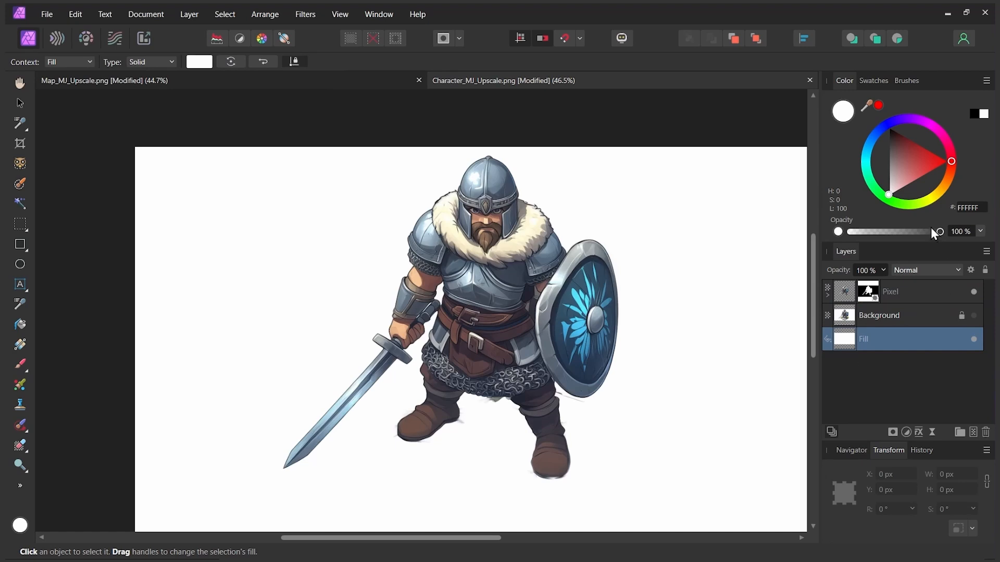
click(878, 194)
drag(884, 201, 878, 203)
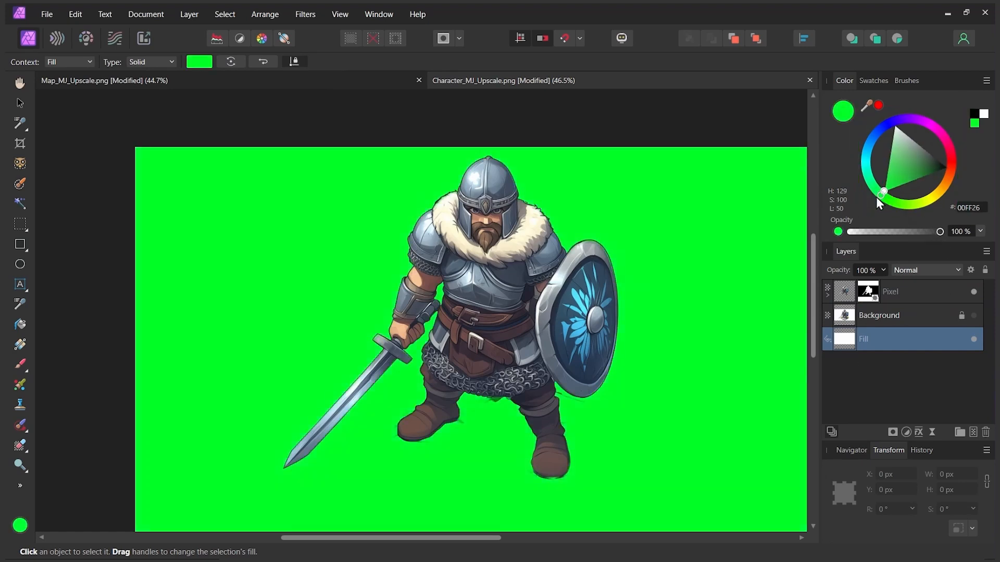
Step: Paint black on the warrior's layer mask with a 27 px brush to remove the leftovers below the chainmail between his legs
scroll(568, 453, up, 5)
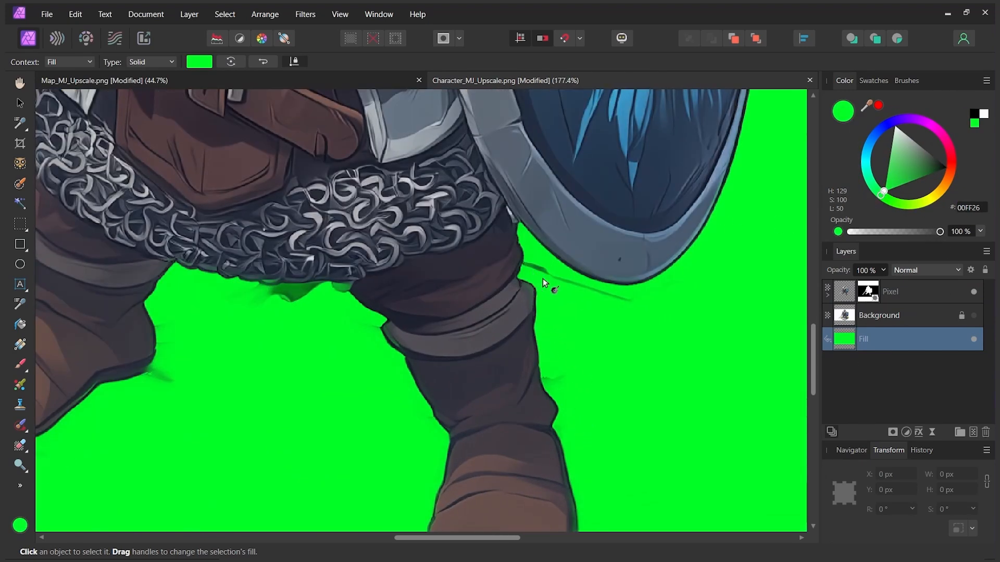
click(844, 296)
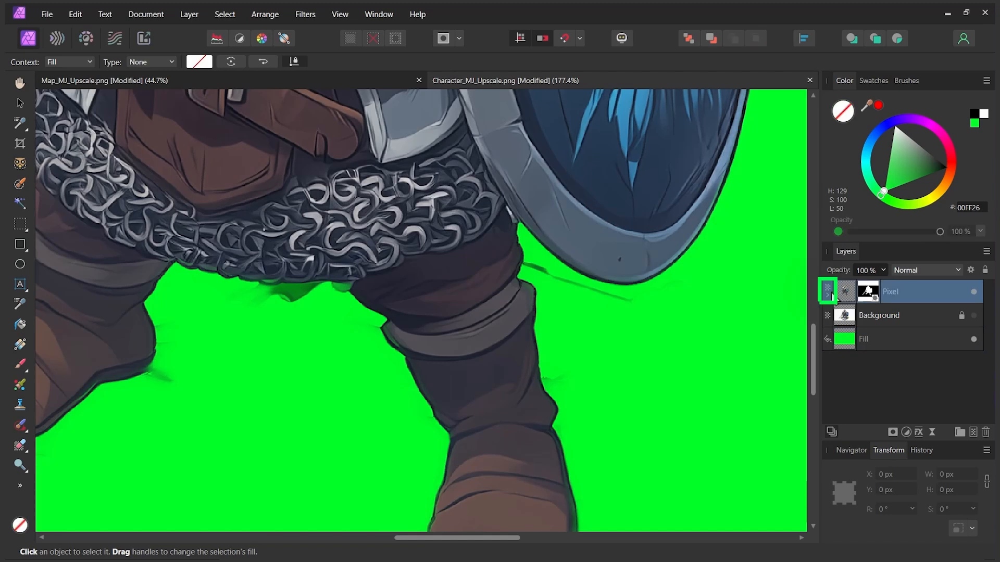
click(827, 296)
click(849, 316)
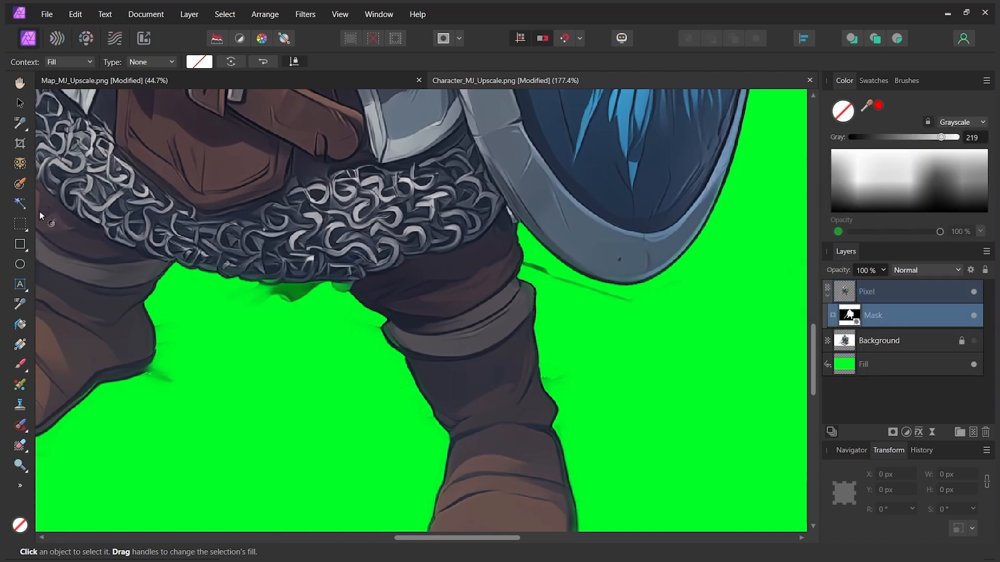
key(b)
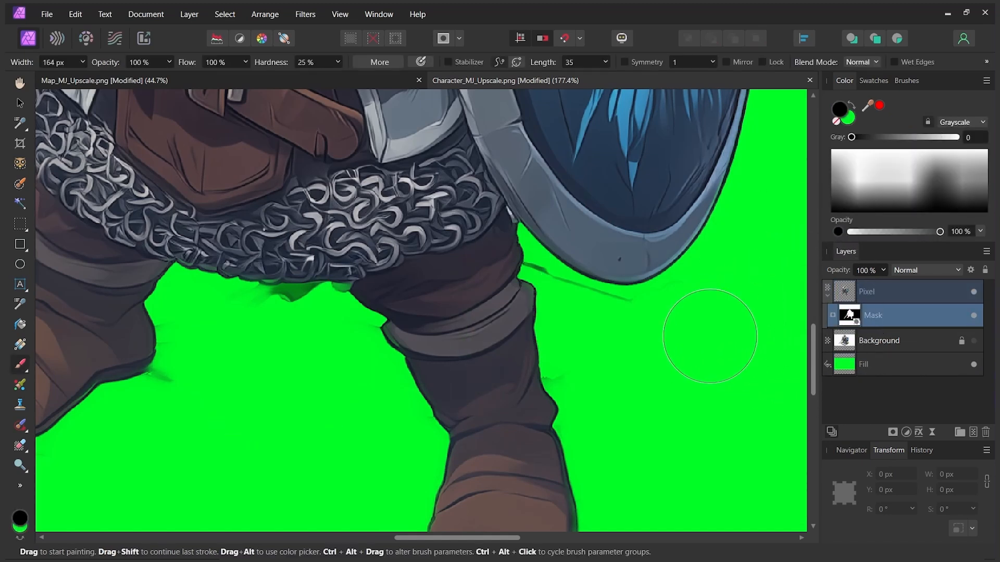
key(bracketleft)
key(bracketleft)
key(bracketleft)
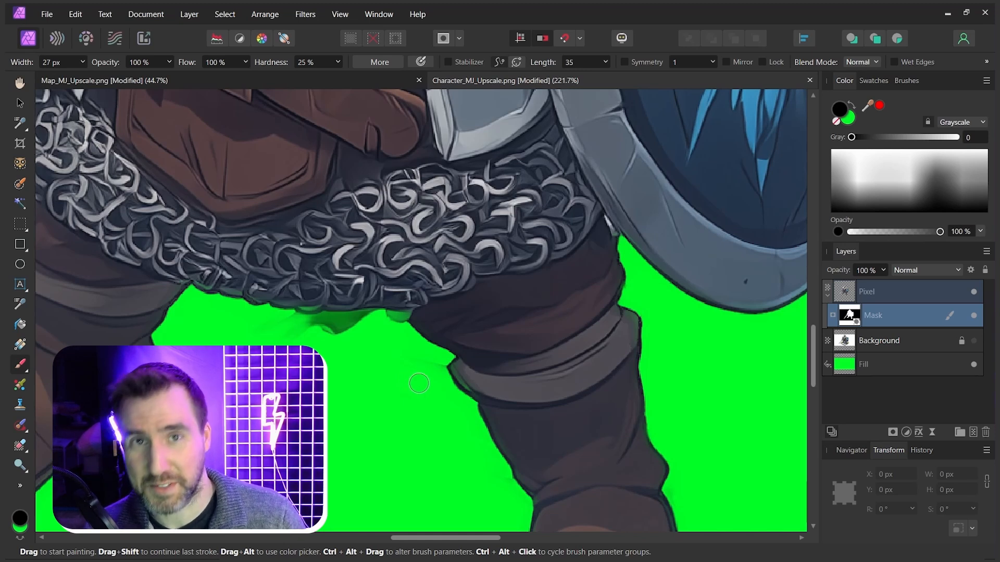
drag(383, 320, 306, 326)
mouse_move(319, 341)
mouse_down()
mouse_move(350, 343)
mouse_move(448, 309)
mouse_up()
scroll(303, 340, up, 4)
mouse_move(308, 339)
mouse_down()
mouse_move(317, 336)
mouse_move(322, 451)
mouse_move(359, 382)
mouse_up()
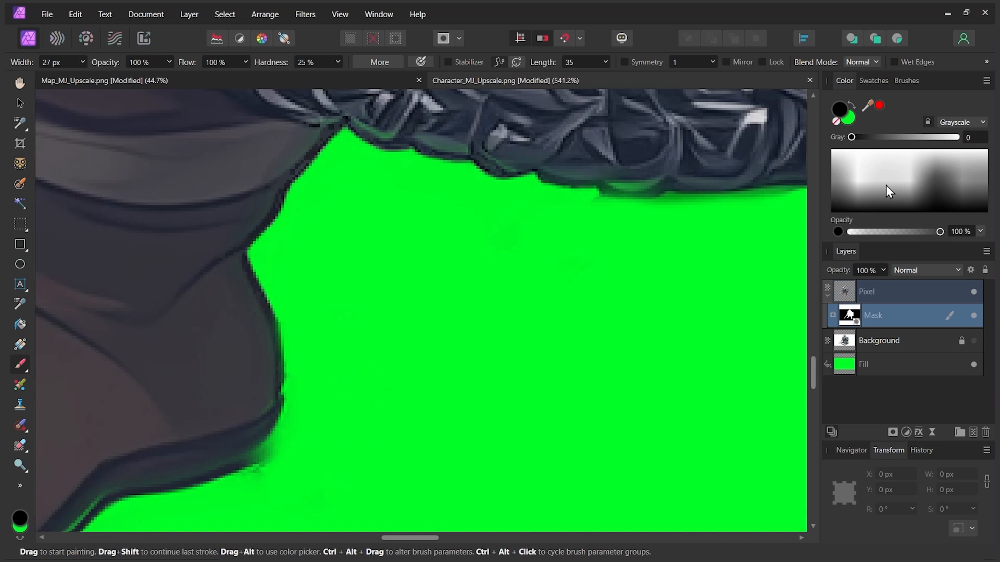
Step: Touch up the mask around the warrior's legs and boots, using black to hide leftovers and white to restore edges
drag(859, 197, 891, 119)
mouse_move(254, 381)
mouse_down()
mouse_move(242, 429)
mouse_move(254, 375)
mouse_up()
scroll(449, 276, down, 3)
scroll(607, 208, up, 4)
mouse_move(431, 255)
mouse_down()
mouse_move(650, 248)
mouse_move(752, 267)
mouse_up()
scroll(752, 268, down, 9)
scroll(490, 307, up, 4)
key(x)
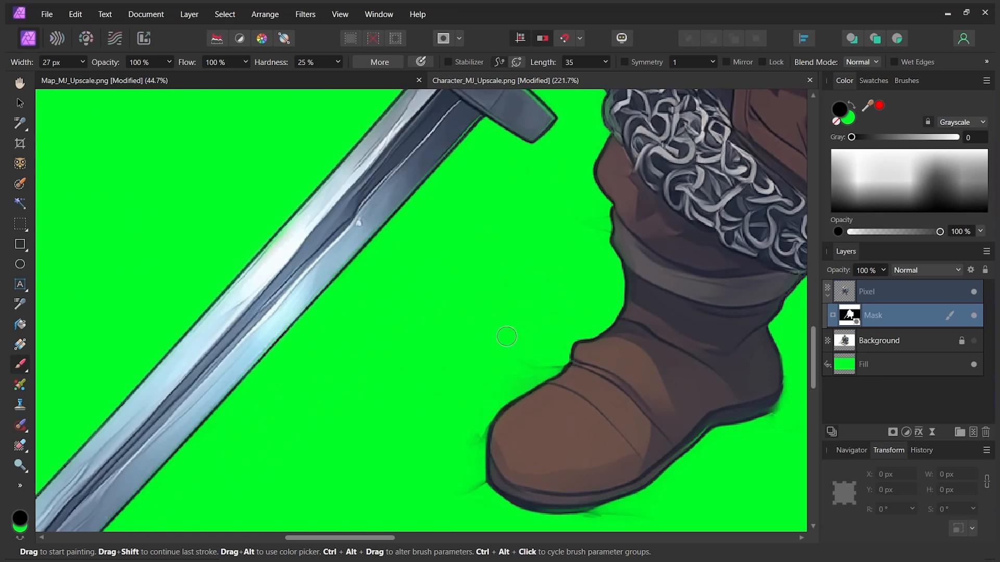
key(x)
scroll(546, 385, up, 3)
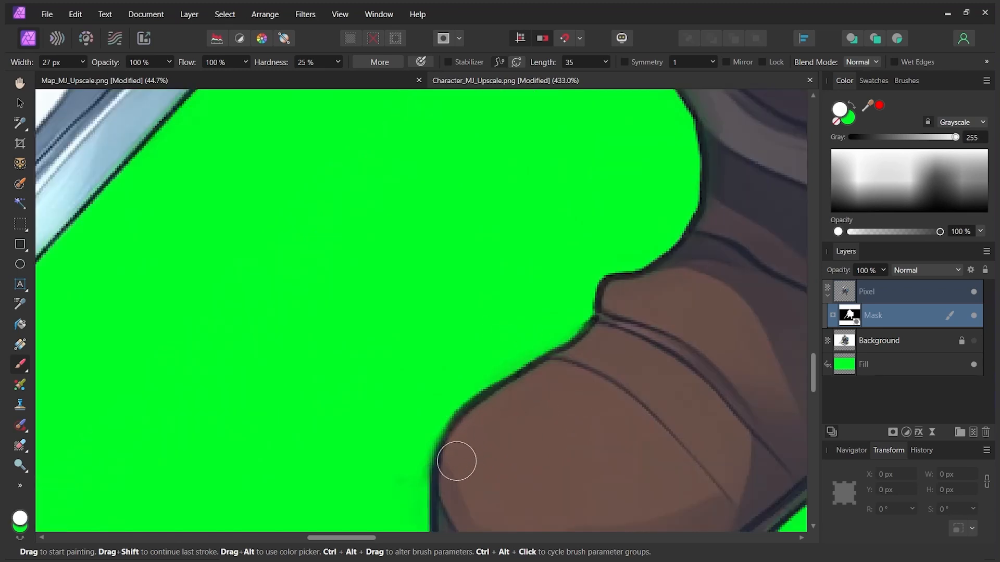
scroll(609, 330, down, 9)
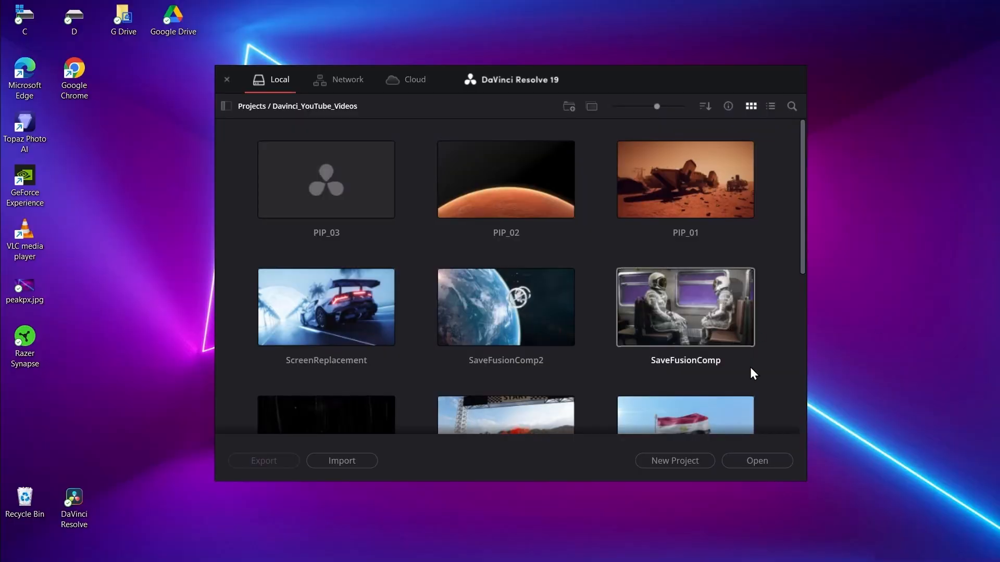
Step: Switch to DaVinci Resolve and create a new project named AnimatedMap in the Davinci_YouTube_Videos folder
click(698, 463)
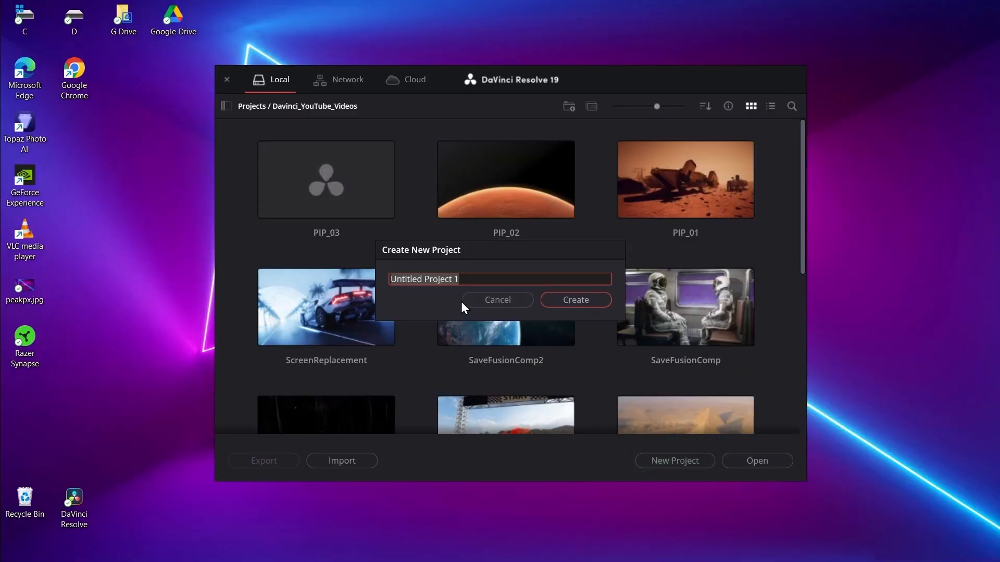
text(AnimatedM)
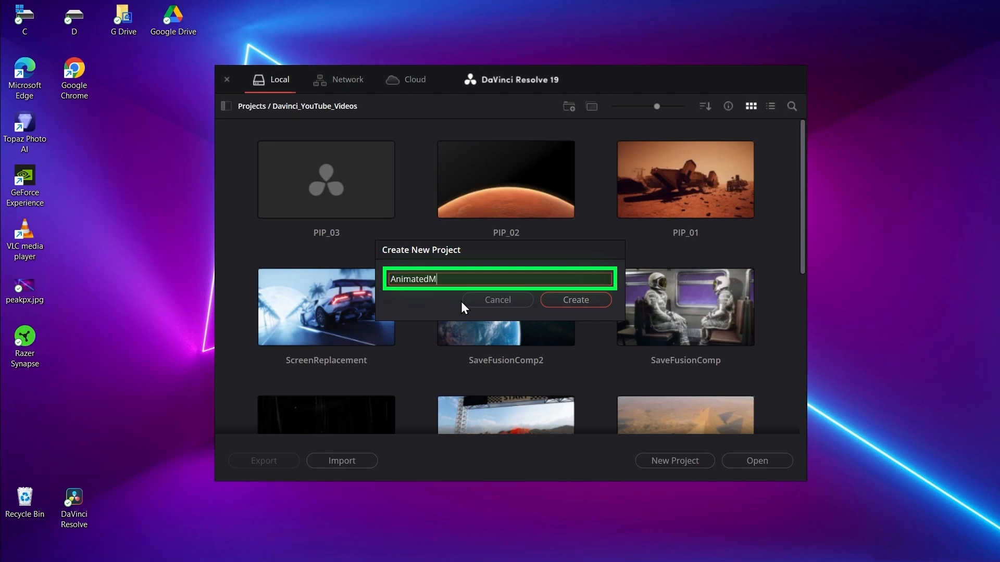
text(ap)
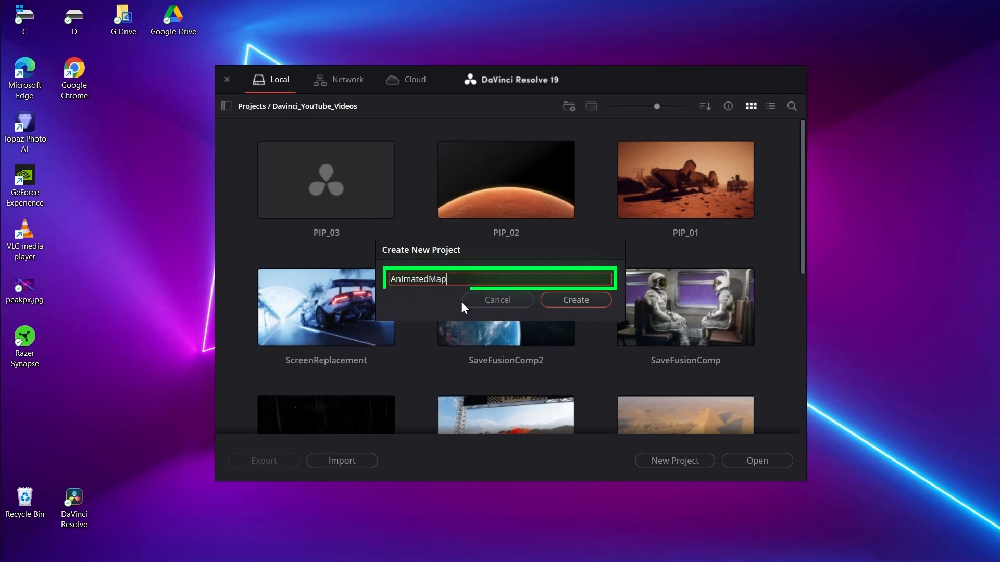
click(573, 304)
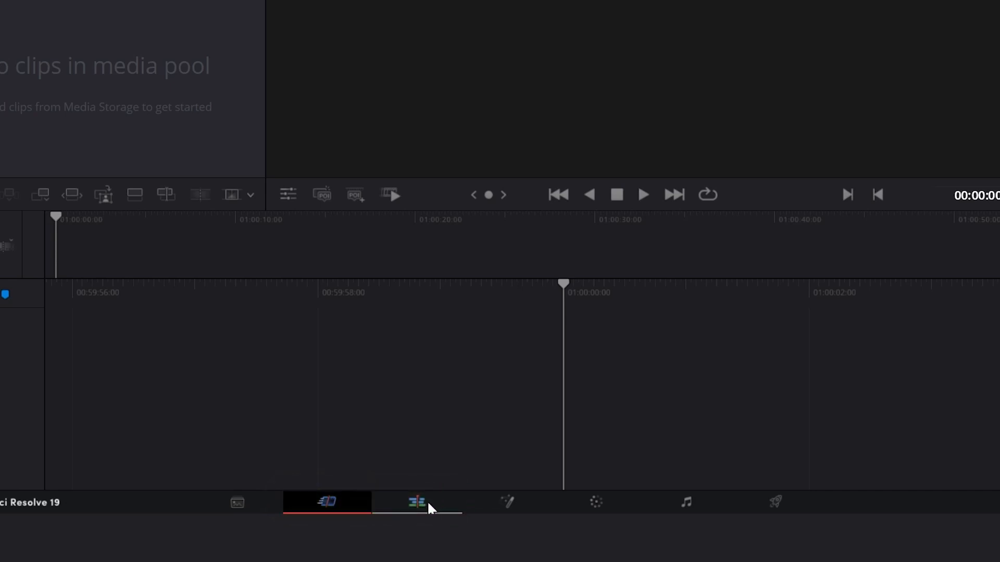
Step: Switch to the Edit page, hide the effects library and show the media pool
click(428, 504)
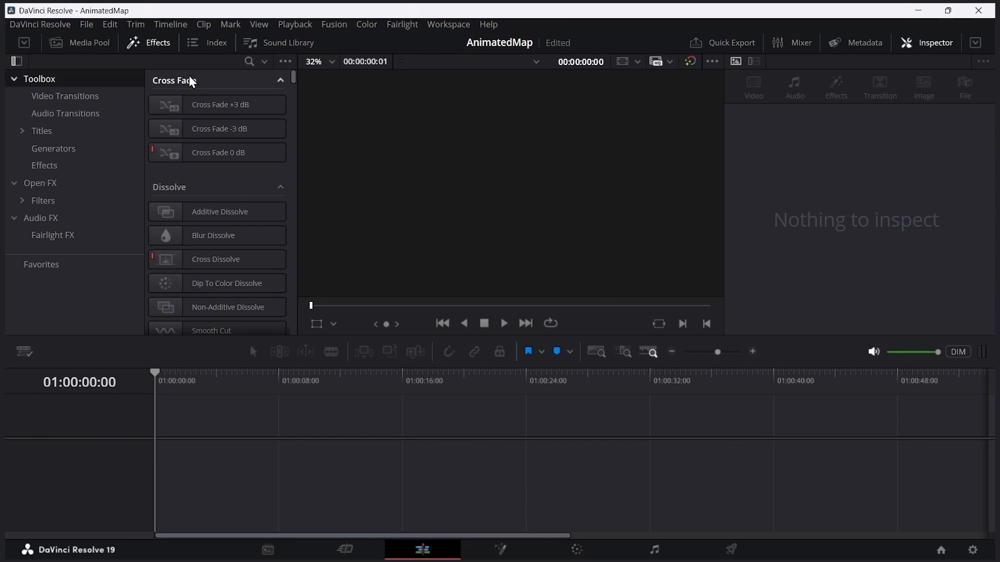
click(152, 46)
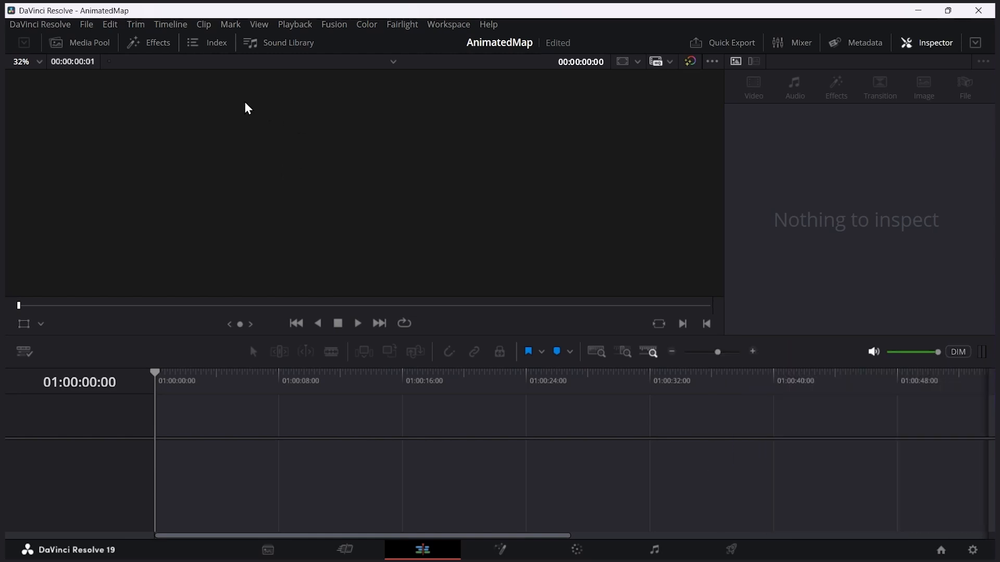
click(90, 43)
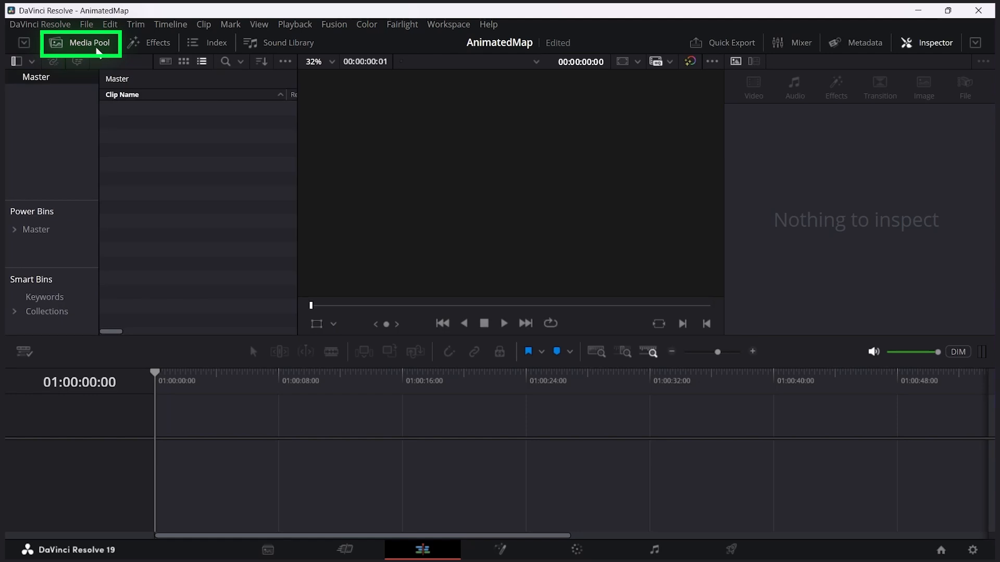
click(98, 47)
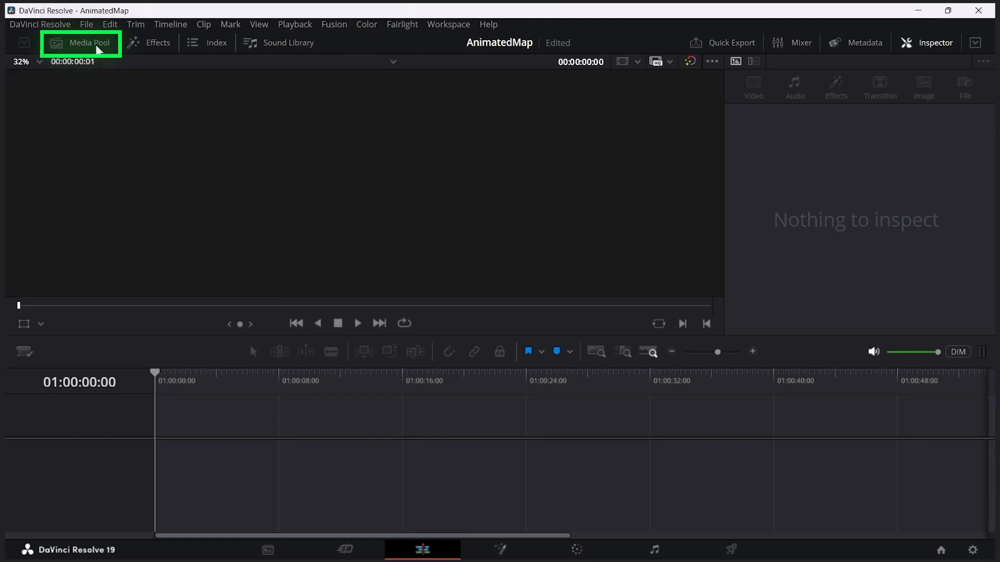
click(103, 48)
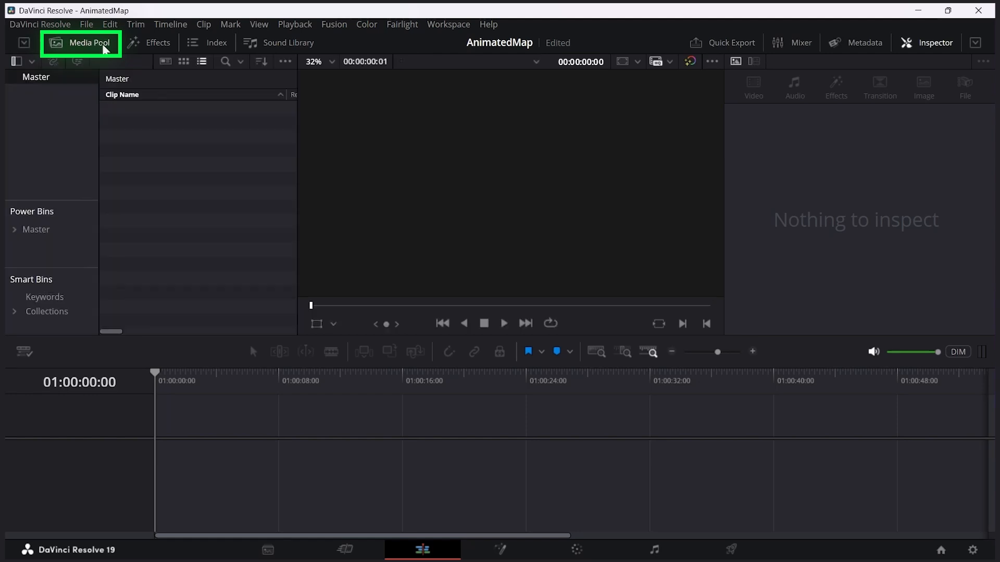
Step: Import Map.png and Warrior.png from the Demo_Assets_for_Davinci folder into the media pool
right_click(153, 129)
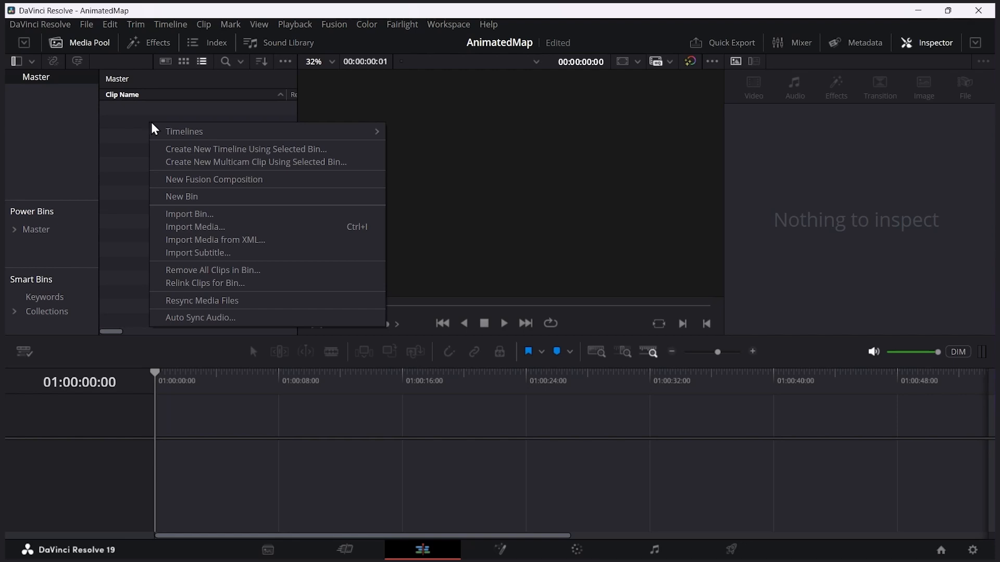
click(229, 227)
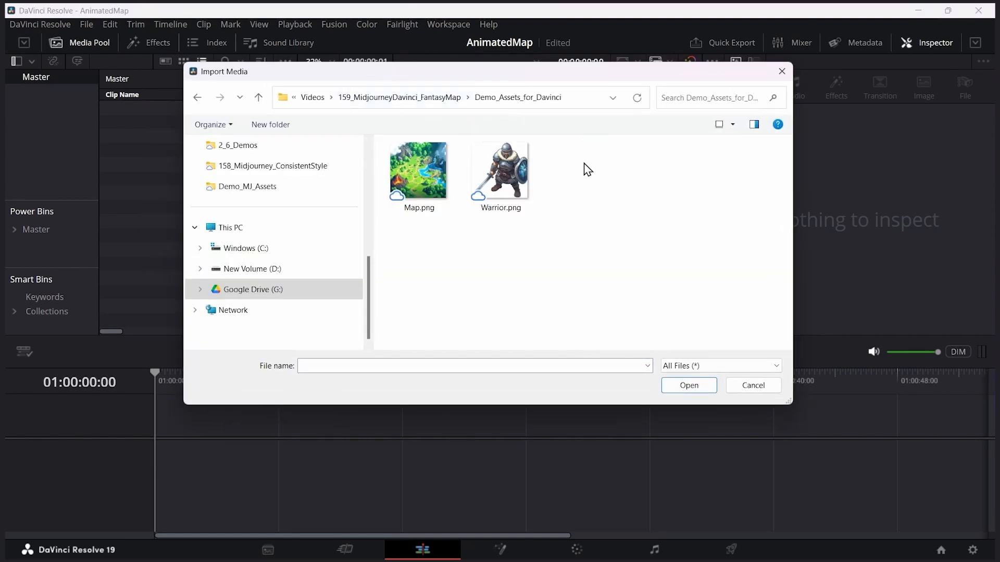
drag(410, 234, 524, 186)
click(691, 386)
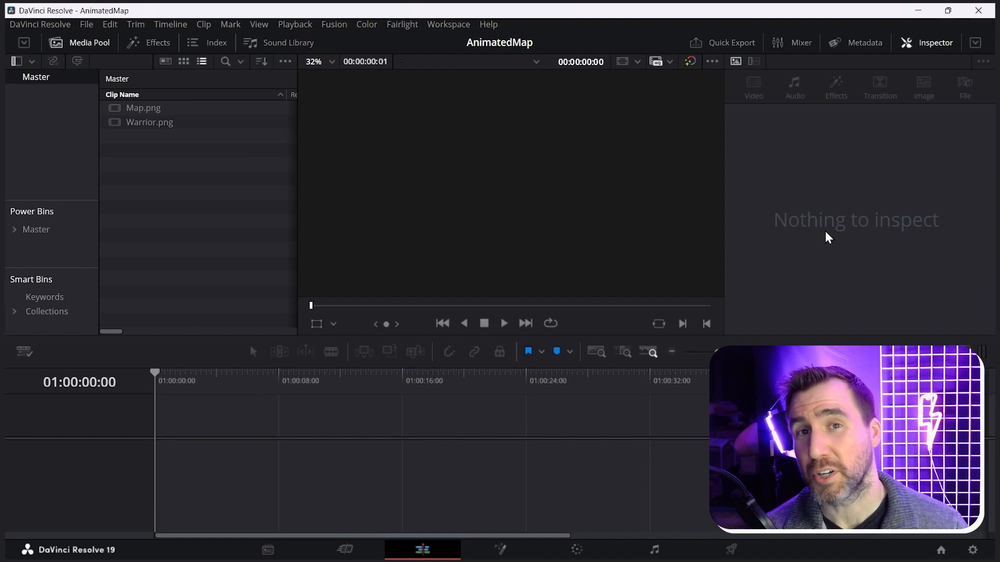
Step: Search the effects for "fusion comp", add a Fusion Composition at the start of the empty timeline and play it briefly
click(163, 50)
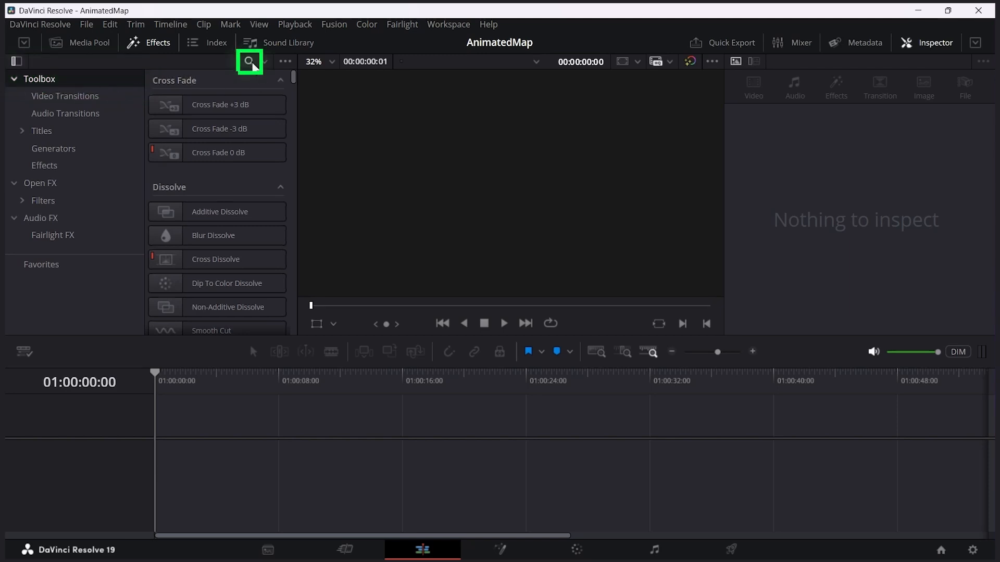
click(250, 61)
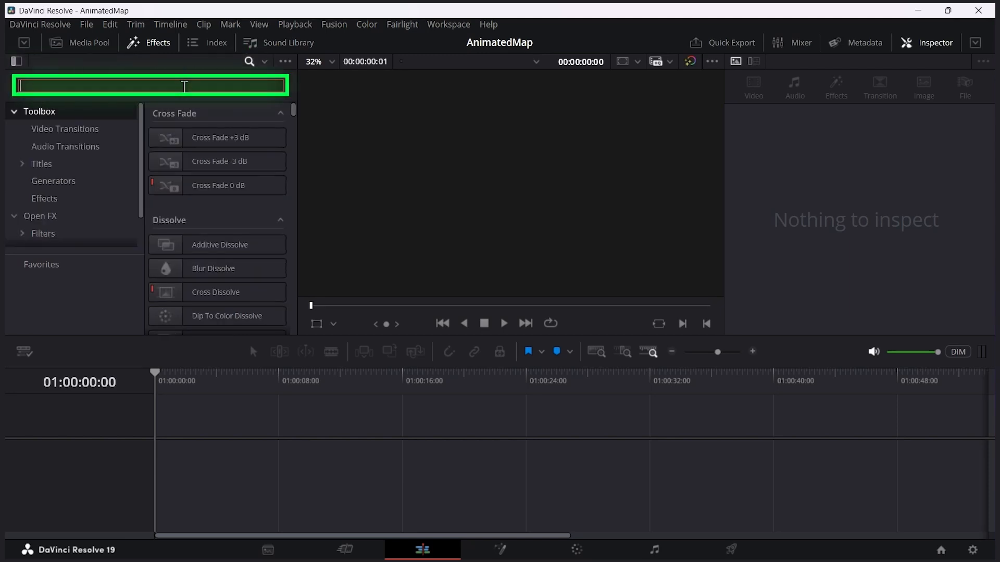
text(fusion comp)
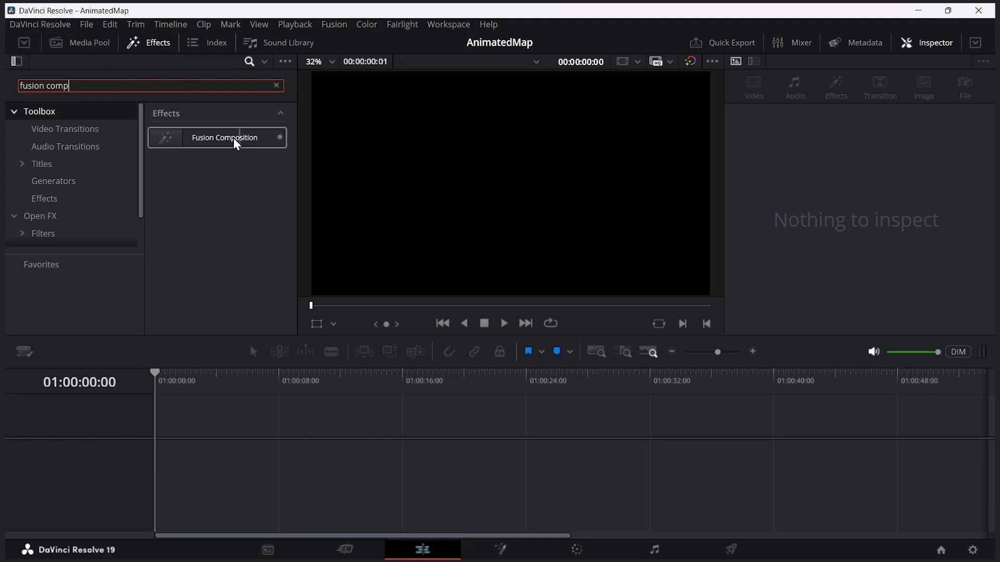
drag(232, 144, 148, 453)
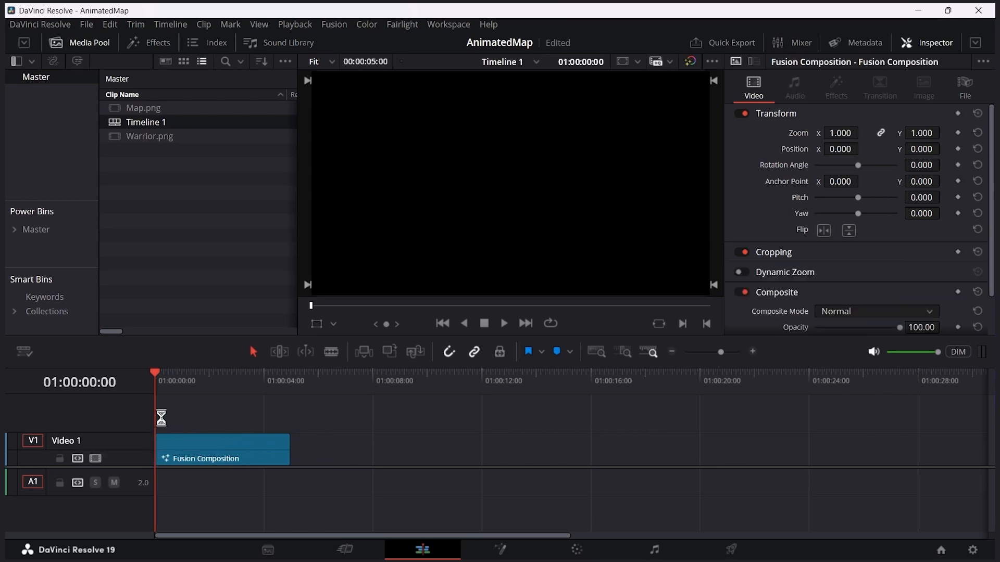
key(space)
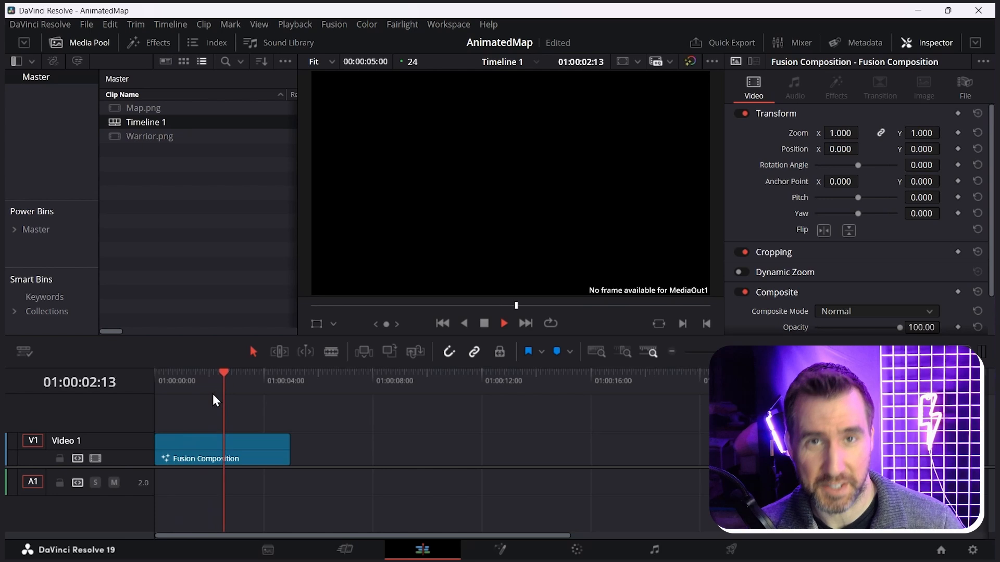
key(space)
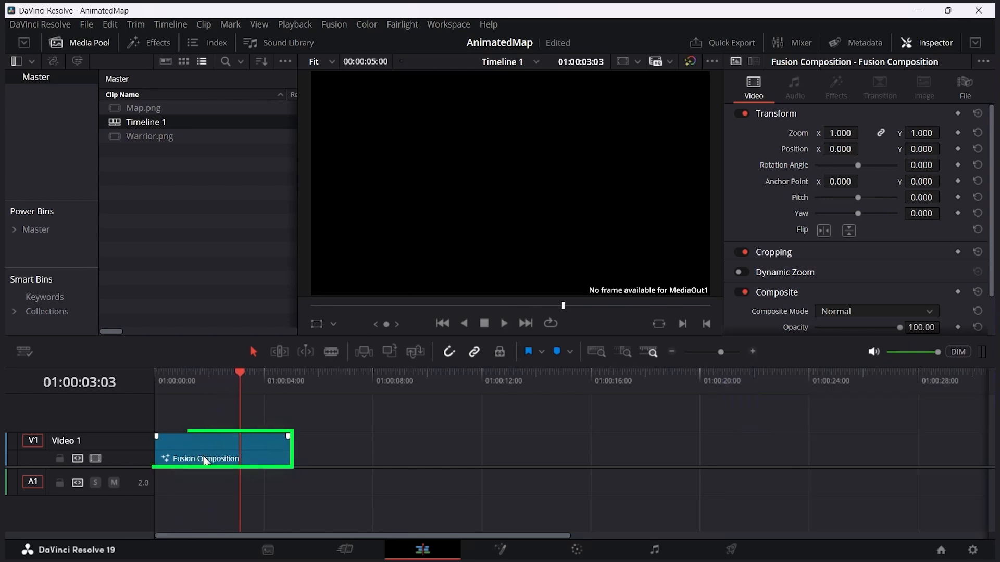
Step: Review the format settings of Timeline 1, temporarily disabling Use Project Settings to check the resolution options
right_click(156, 123)
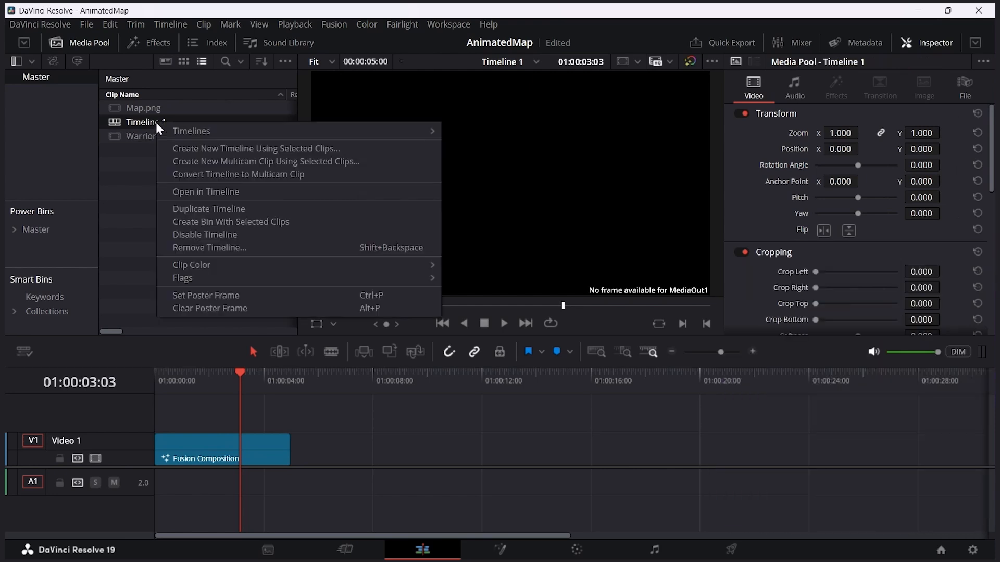
mouse_move(198, 133)
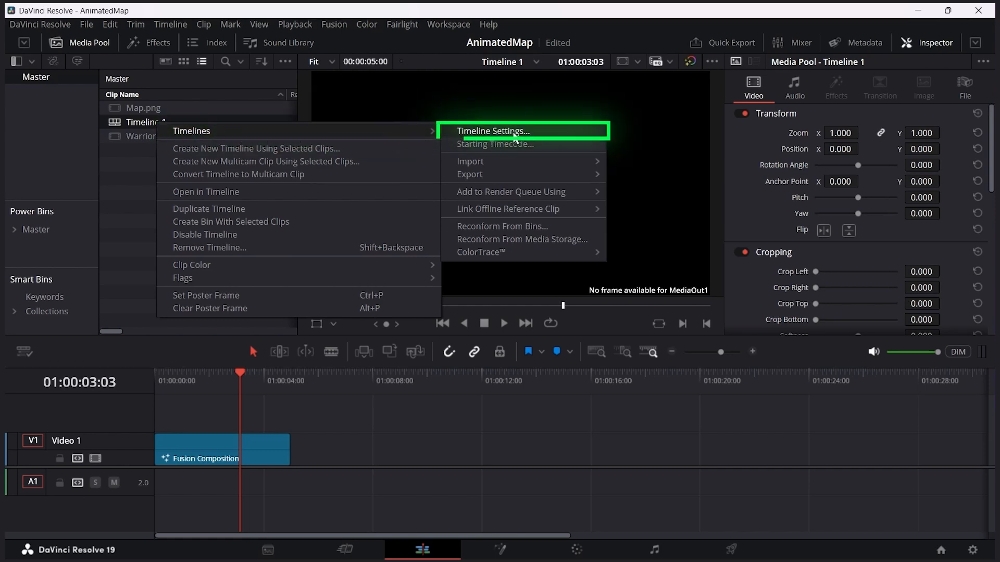
click(494, 136)
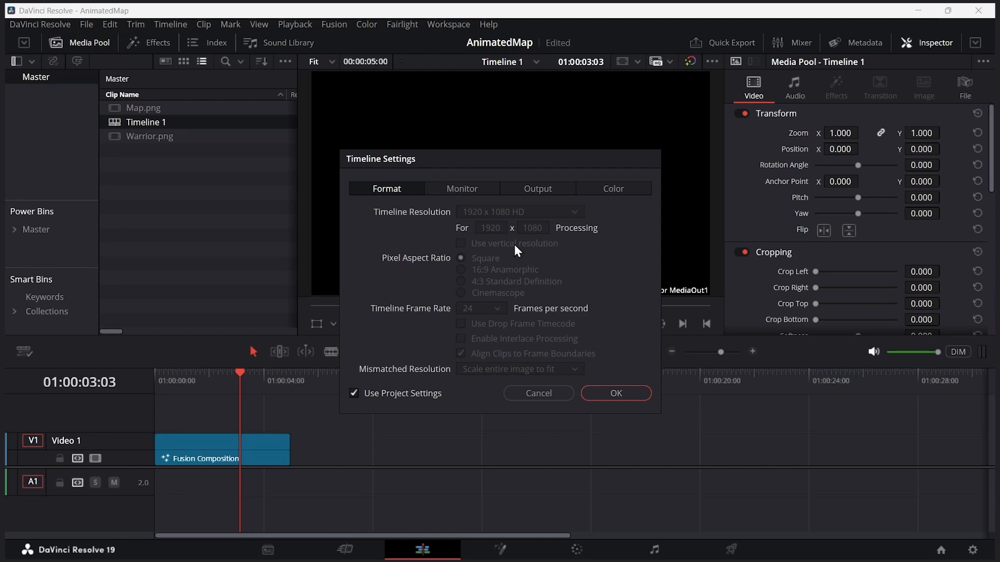
click(356, 395)
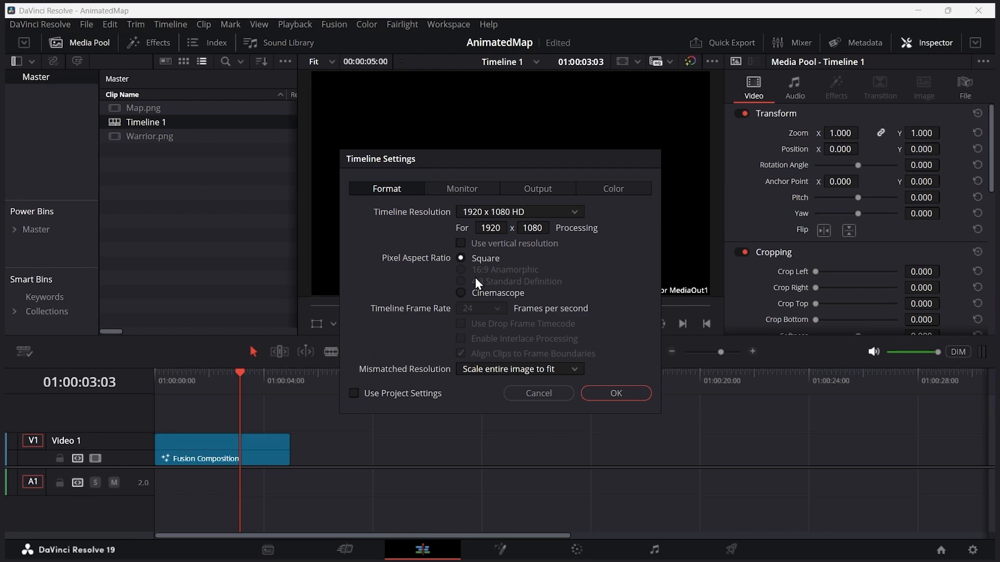
click(355, 395)
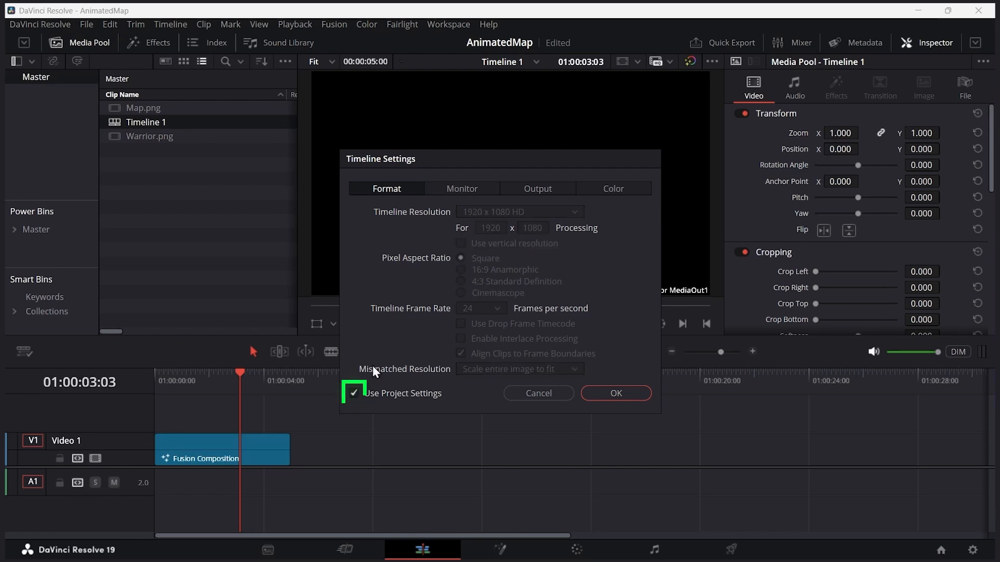
click(616, 394)
Step: Open the Fusion Composition clip on the Fusion page and use the single-viewer layout
click(221, 449)
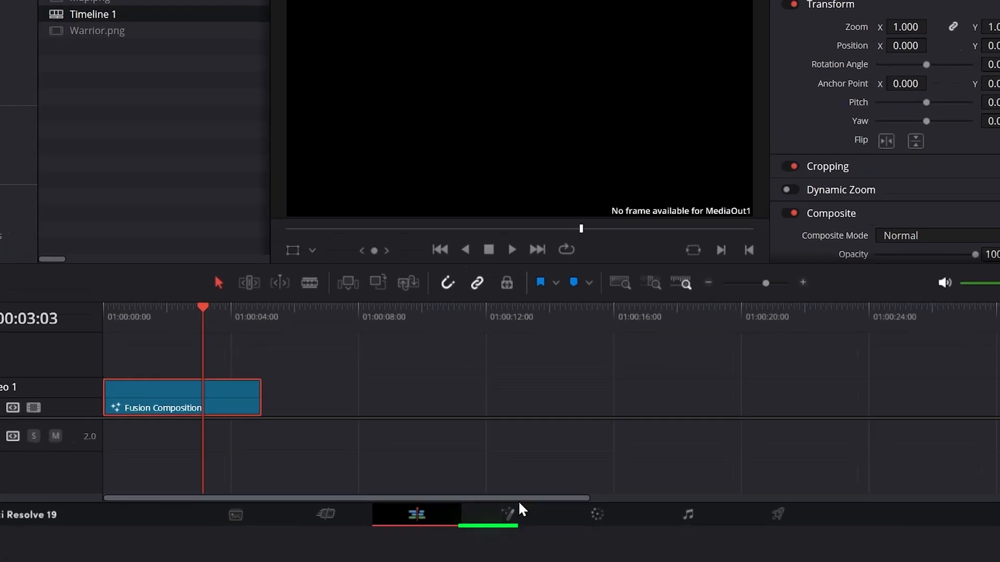
click(517, 511)
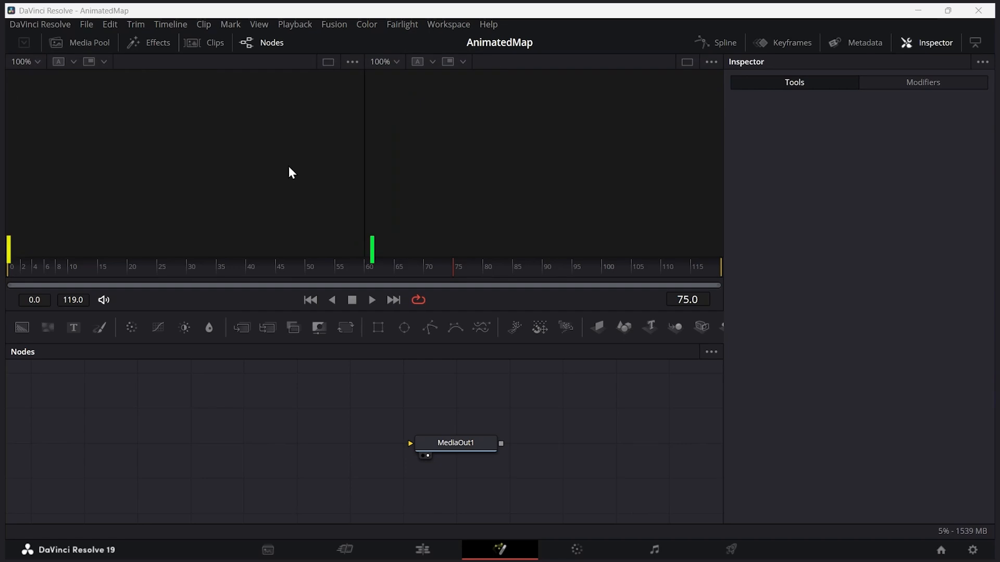
click(328, 65)
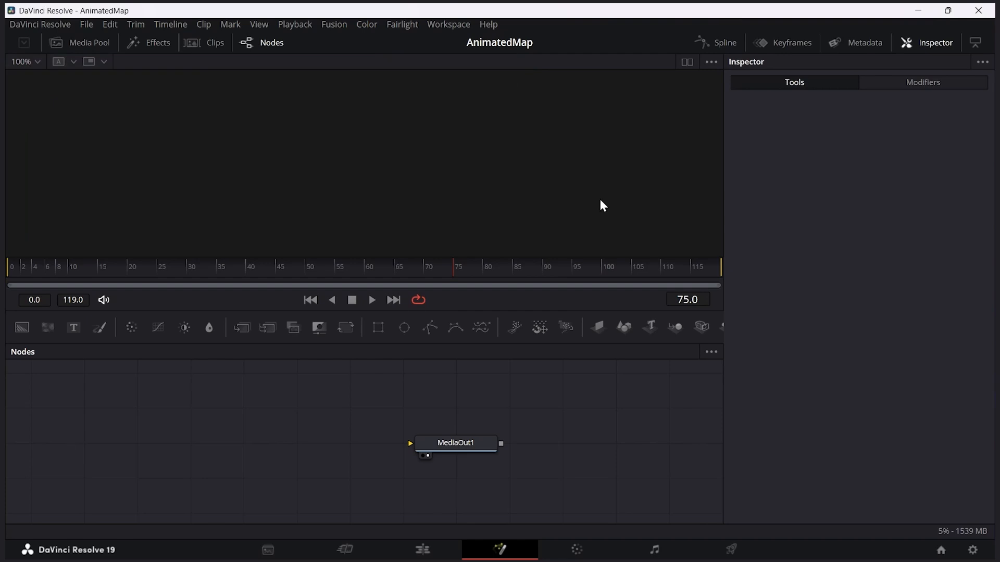
click(687, 65)
Step: Reposition the MediaOut1 node, add a Background node before it and connect the background's output to MediaOut1
drag(467, 452, 520, 426)
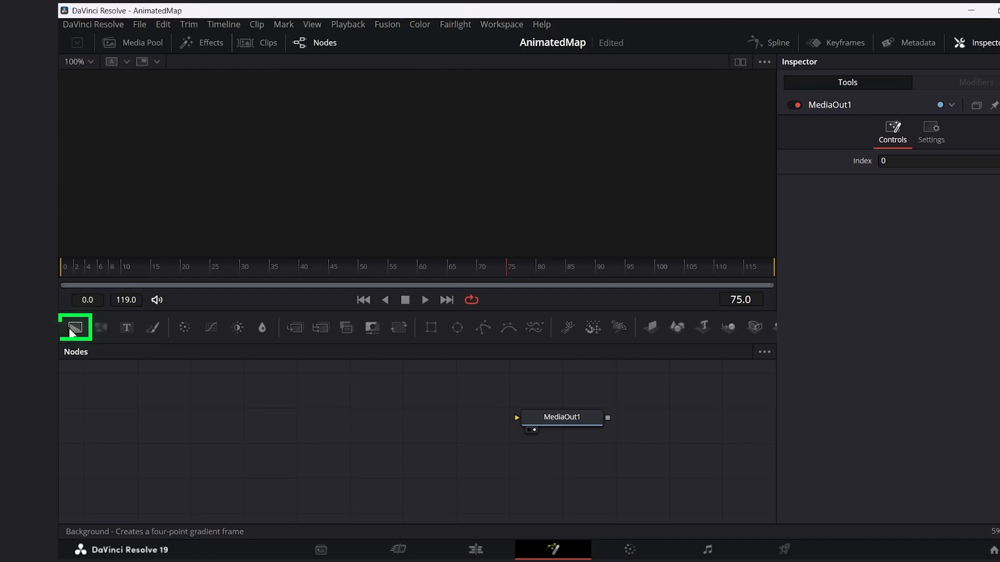
drag(73, 329, 283, 403)
drag(295, 422, 308, 424)
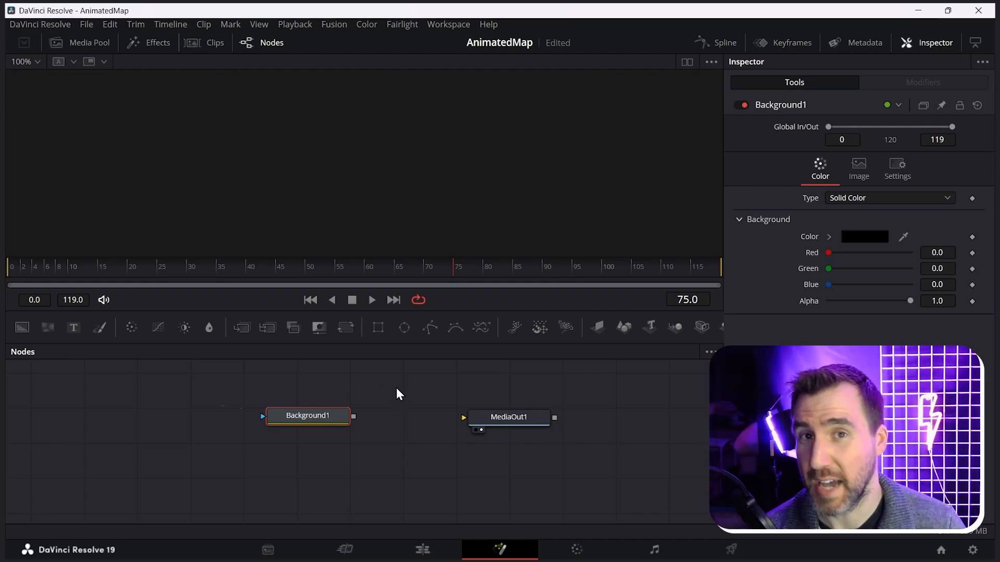
drag(354, 417, 373, 417)
drag(445, 413, 464, 416)
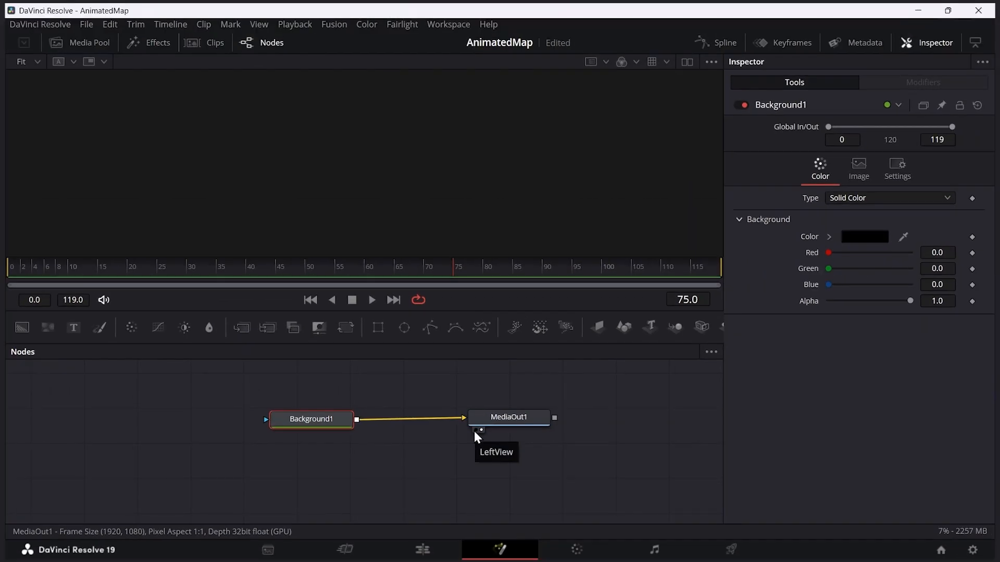
Step: Display MediaOut1 in the first viewer only, clear it from the second and return to a single viewer
click(475, 431)
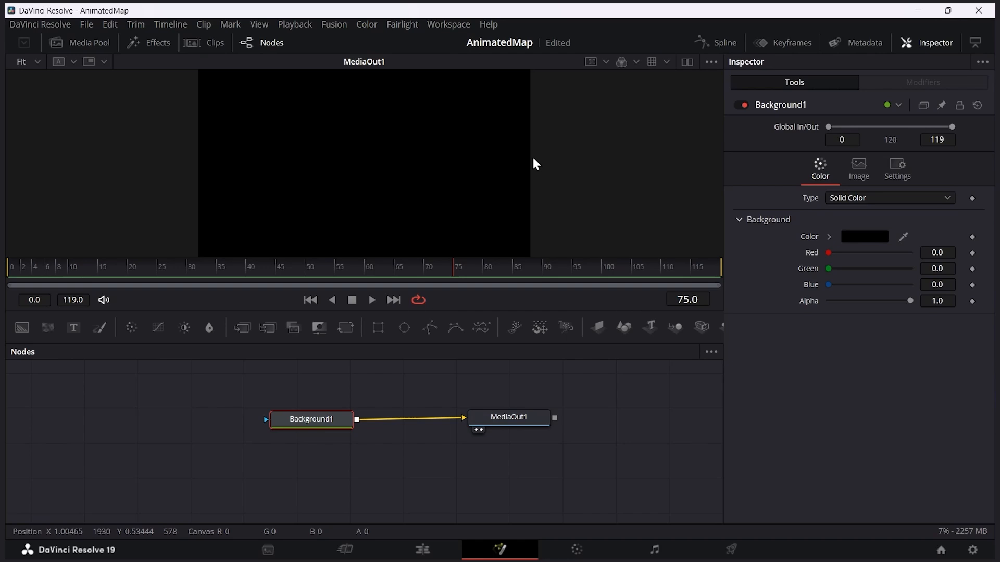
click(687, 62)
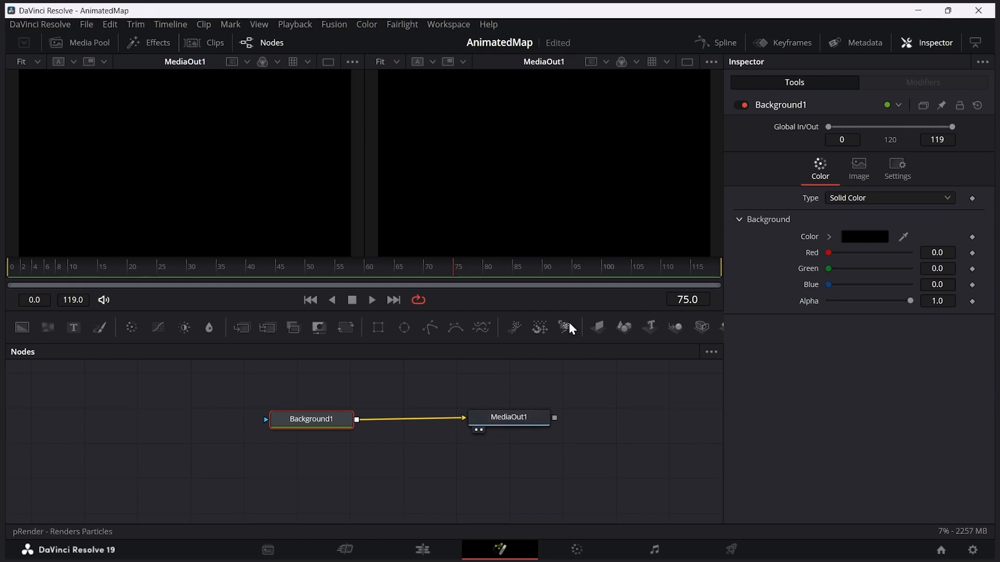
click(482, 431)
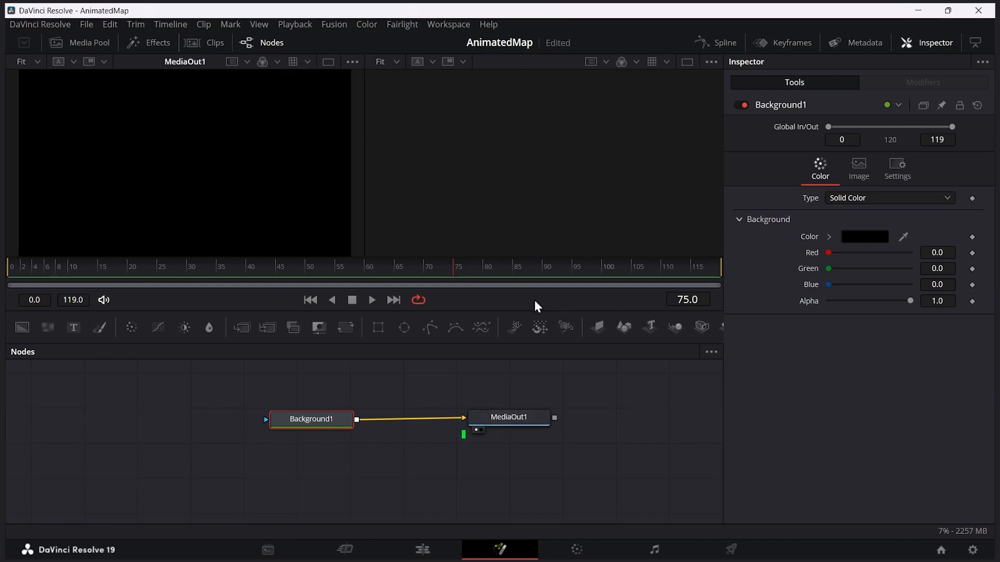
click(328, 64)
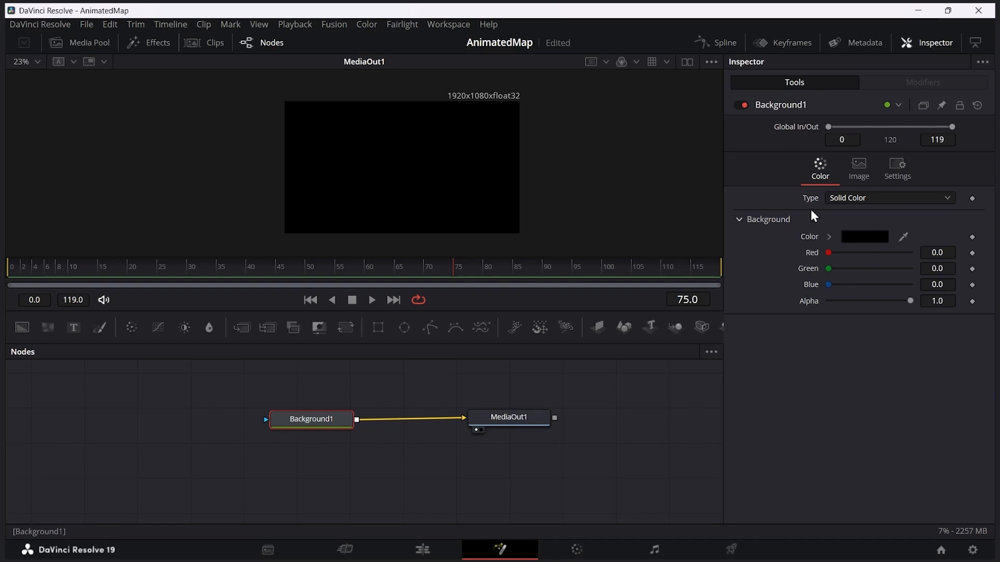
Step: Examine how the Inspector settings differ between the MediaOut1 and Background1 nodes
click(932, 44)
click(932, 44)
click(932, 43)
click(933, 44)
click(509, 420)
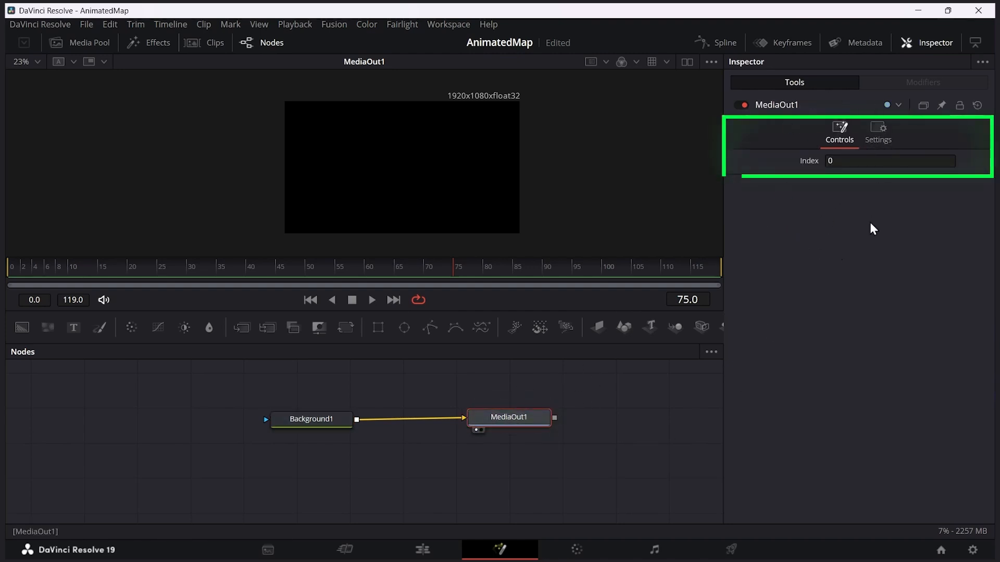
click(326, 419)
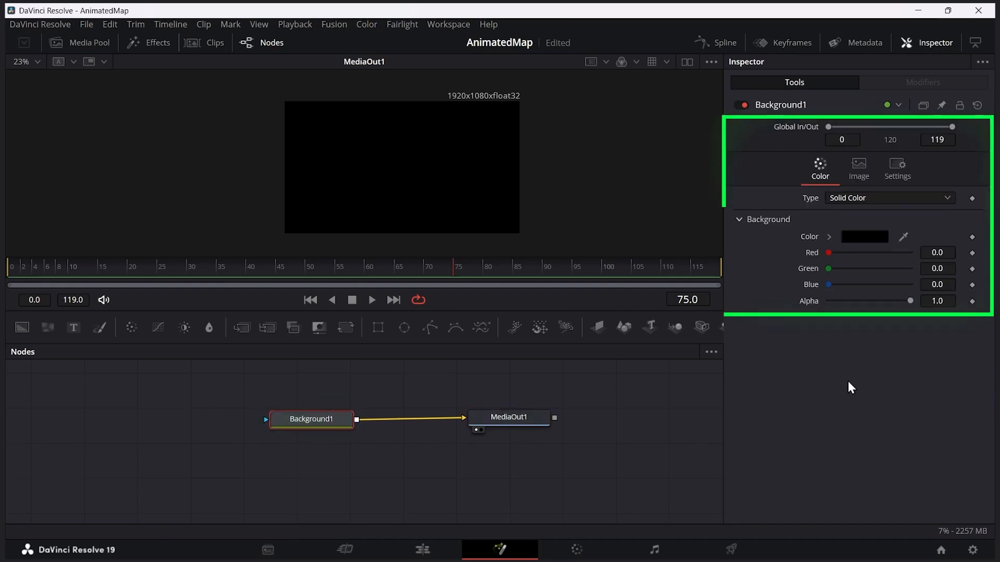
Step: Set the Background1 node's solid color to bright green #32f40f
click(865, 236)
drag(599, 150, 823, 124)
drag(804, 217, 809, 167)
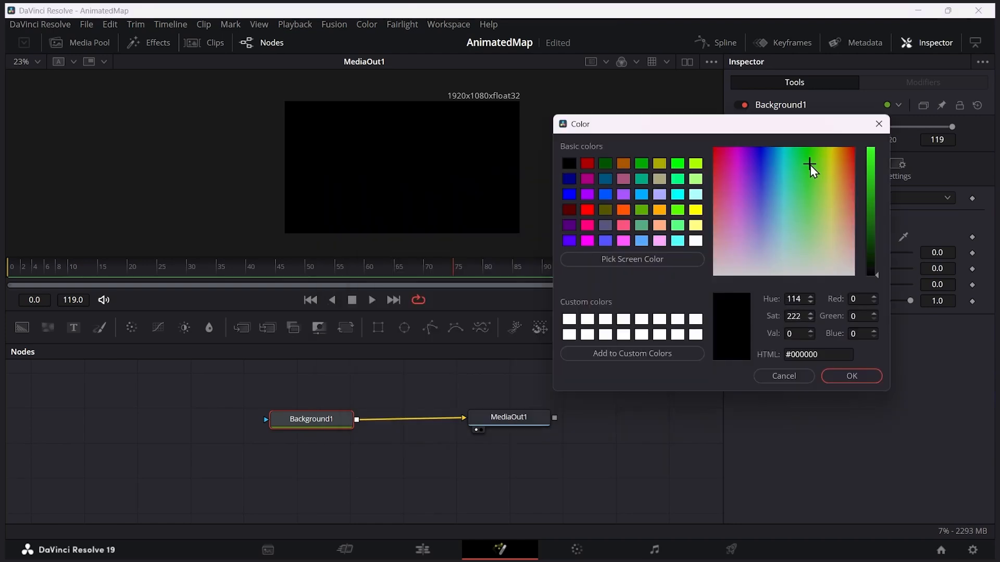
drag(867, 217, 869, 154)
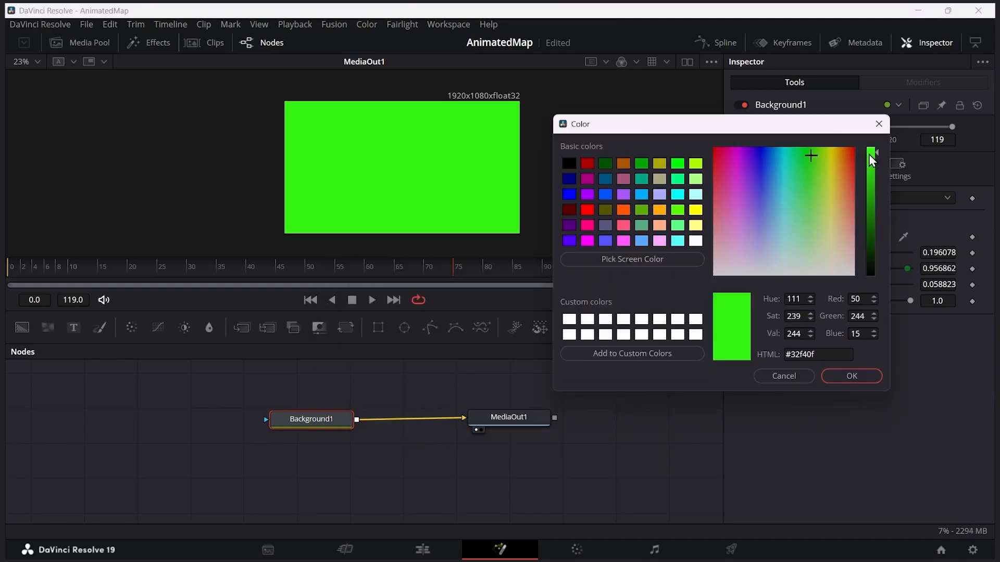
click(852, 376)
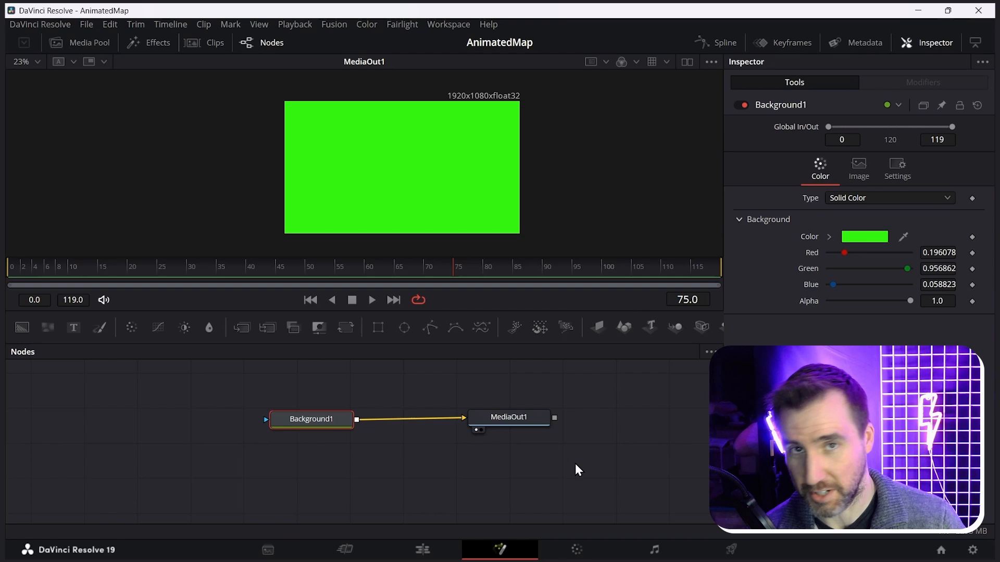
Step: Add Map.png from the media pool to the node graph above Background1 and hide the media pool
click(88, 42)
click(142, 105)
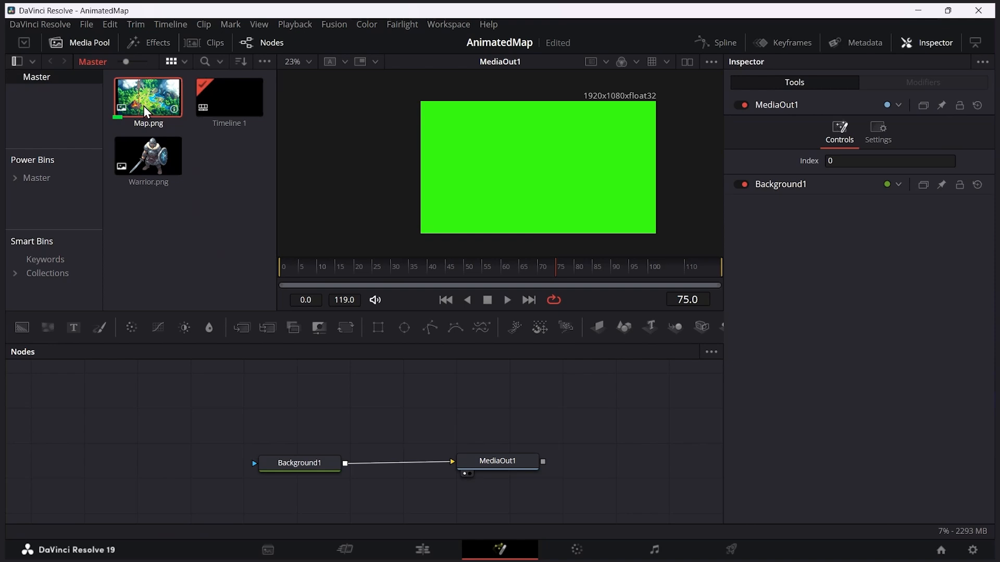
drag(153, 99, 358, 402)
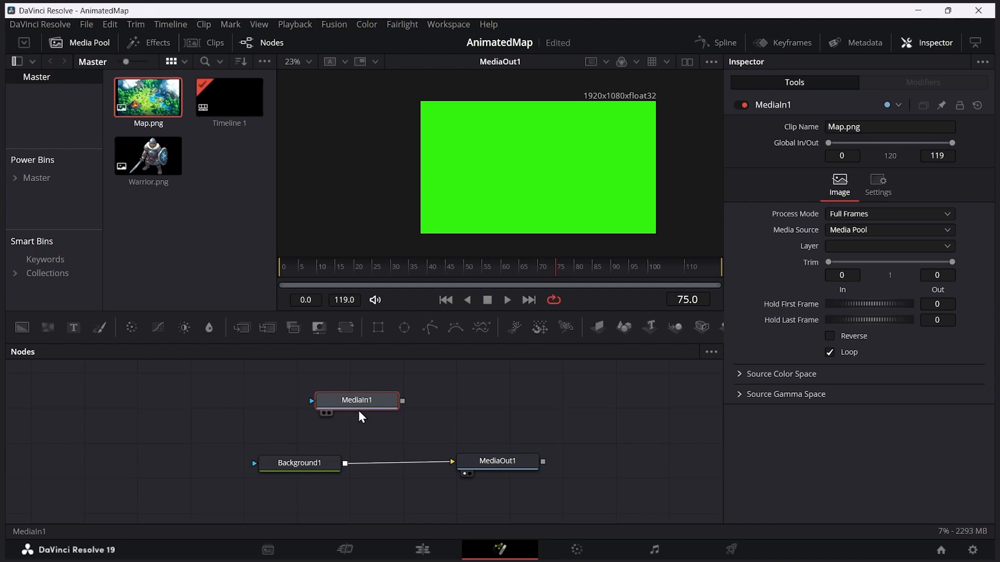
click(83, 44)
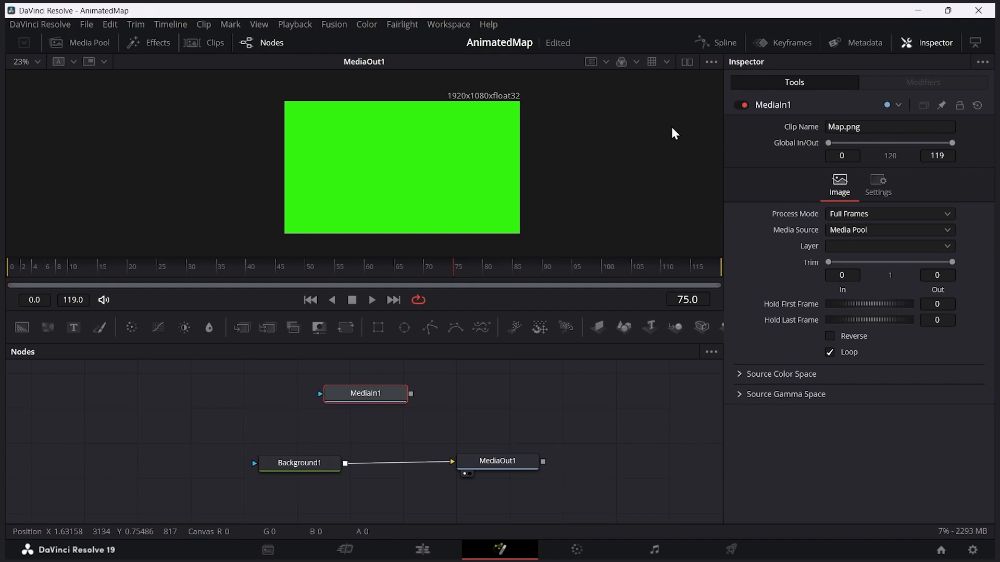
Step: Preview the map's MediaIn1 node in a second viewer, and return to the single-viewer layout
click(686, 61)
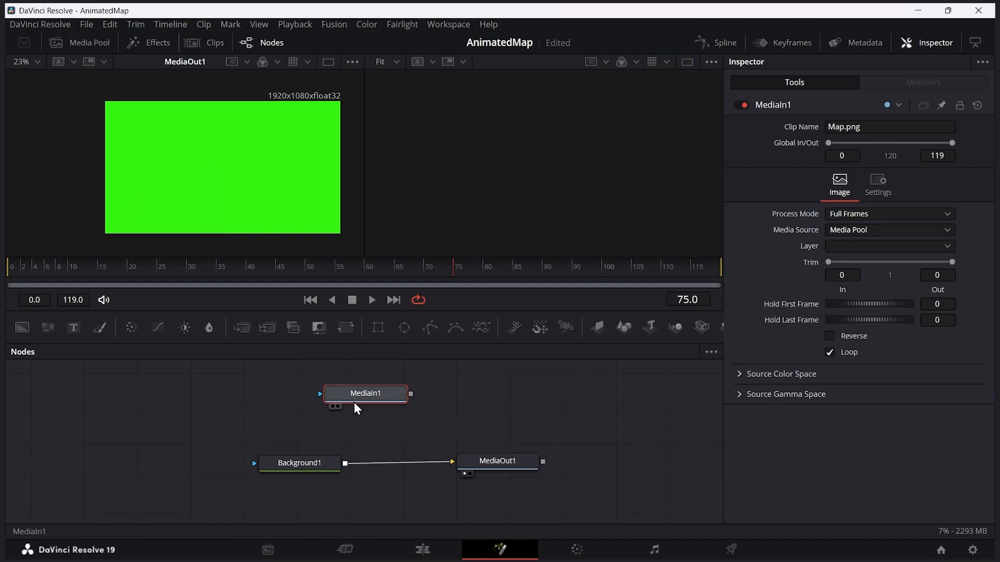
click(338, 410)
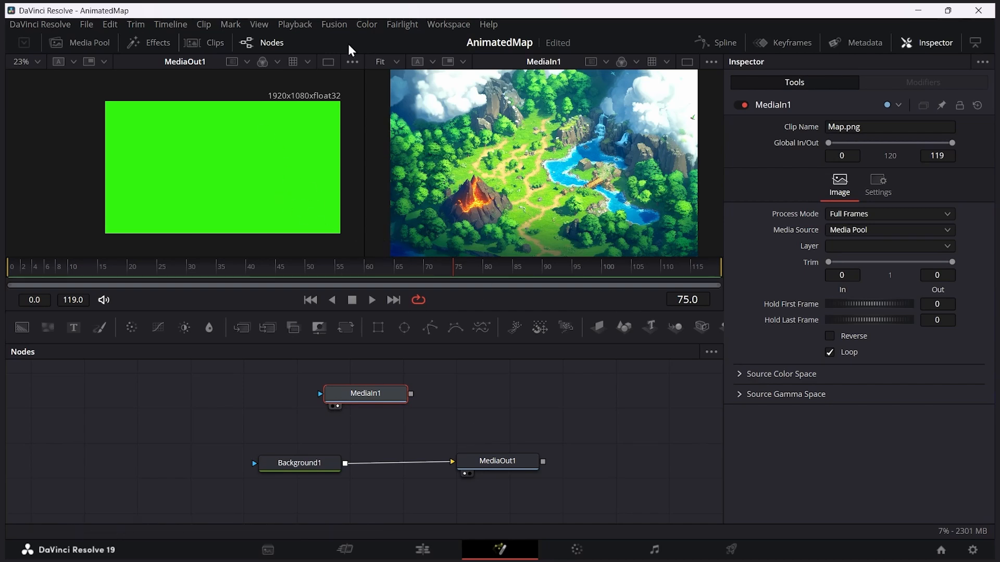
click(331, 65)
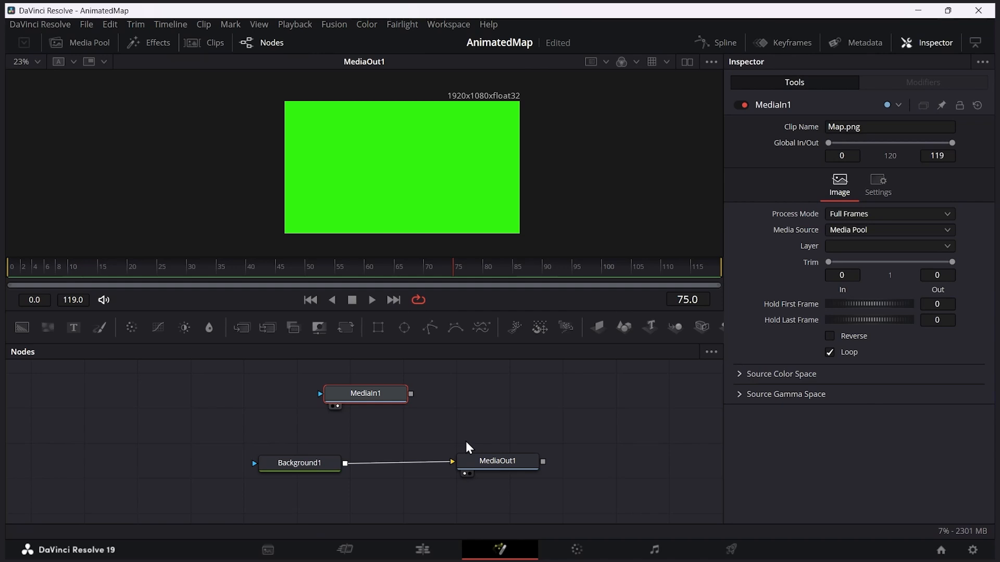
Step: Shift the MediaIn1 node slightly and insert a Merge node on the connection between Background1 and MediaOut1
drag(339, 410, 348, 411)
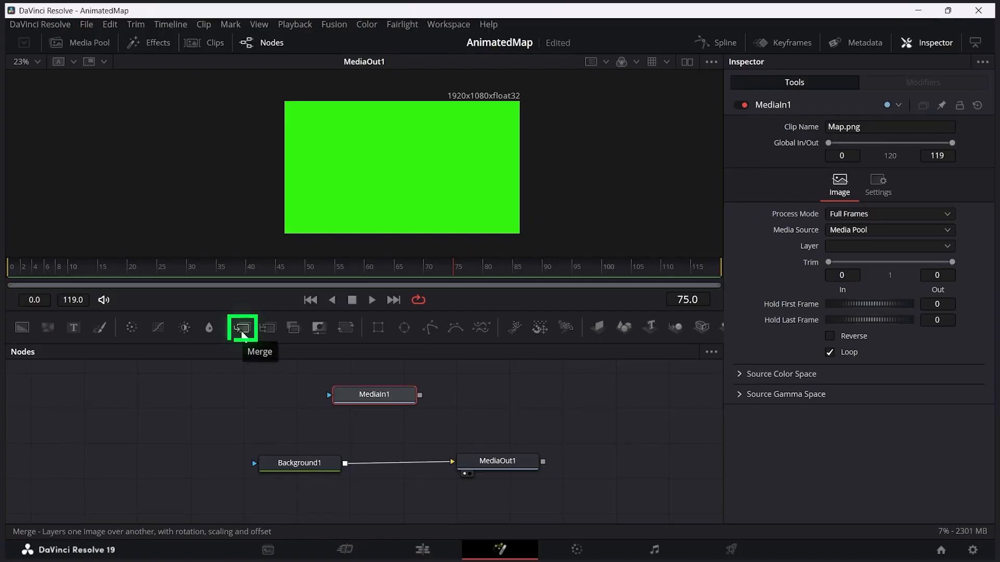
drag(243, 329, 401, 462)
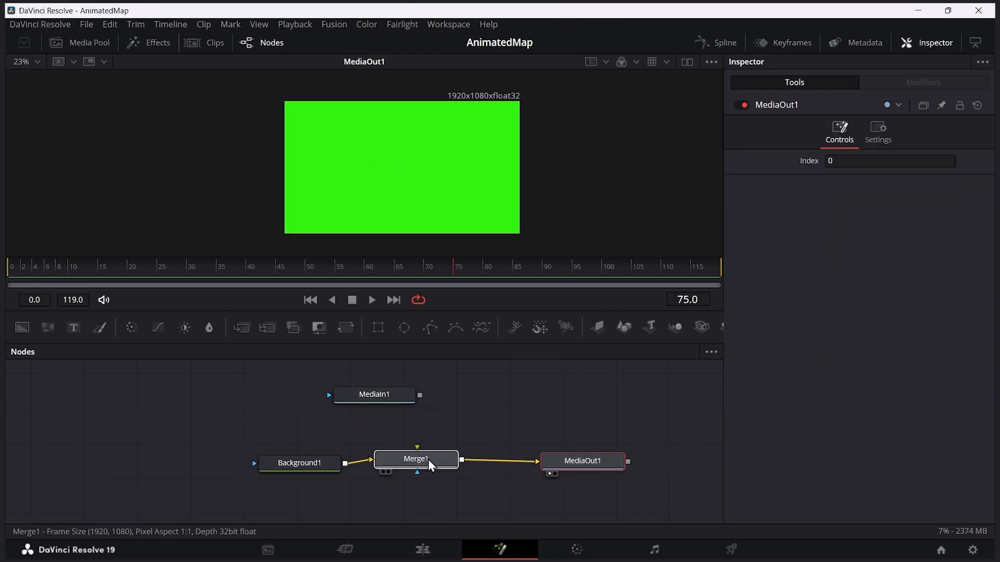
Step: Space out Merge1 and MediaIn1, and connect MediaIn1's output to Merge1's foreground input
click(456, 468)
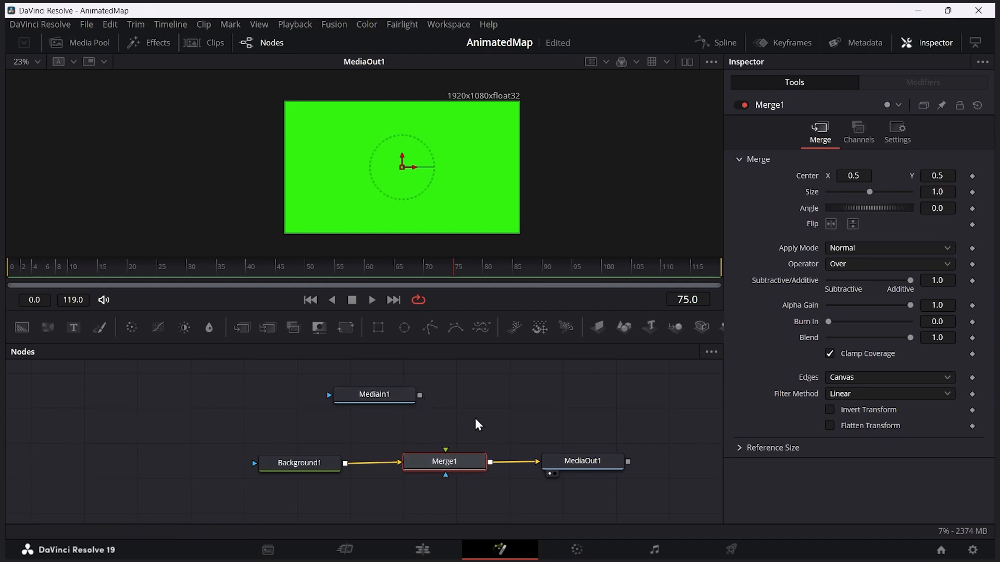
drag(398, 395, 431, 404)
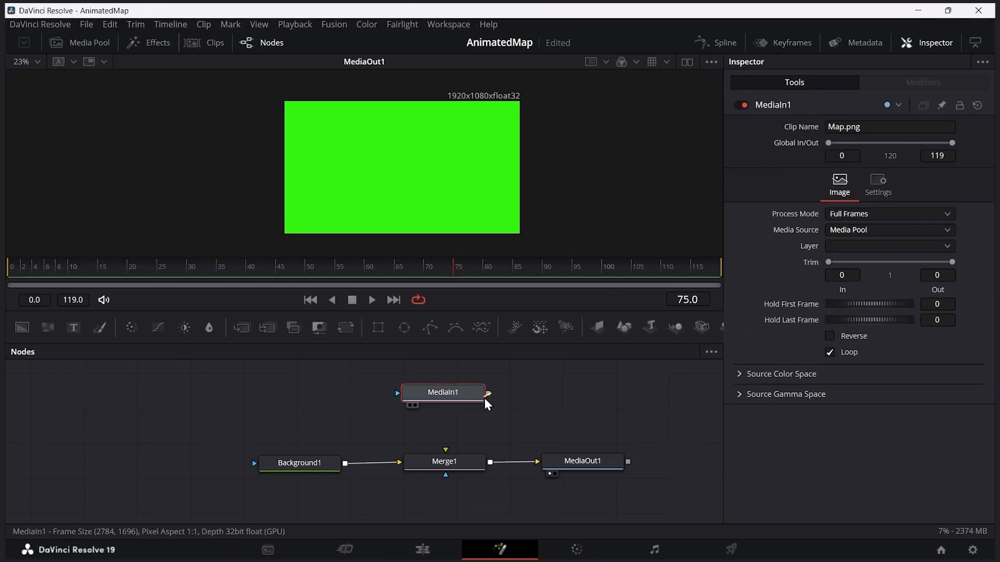
drag(488, 394, 445, 450)
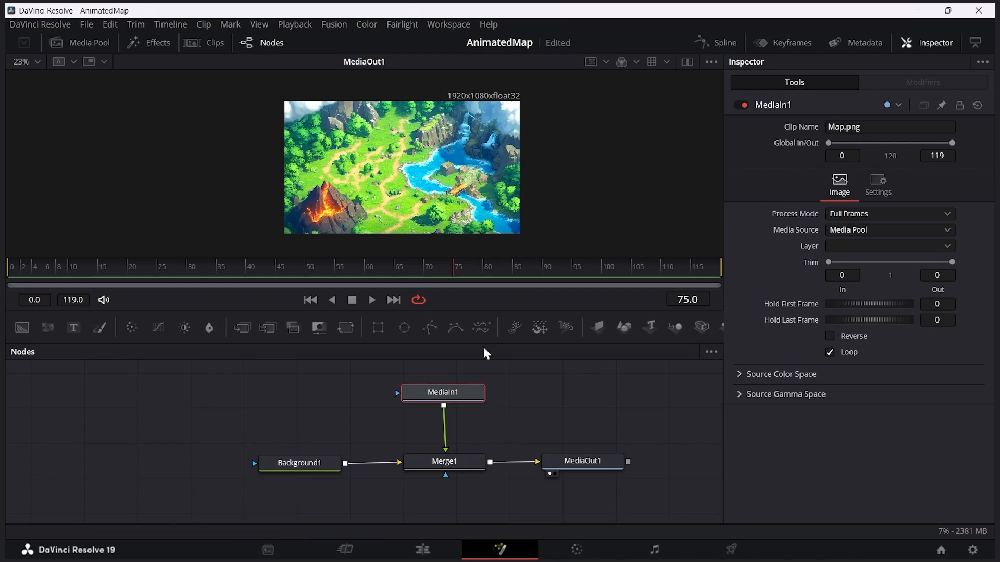
drag(455, 392, 456, 389)
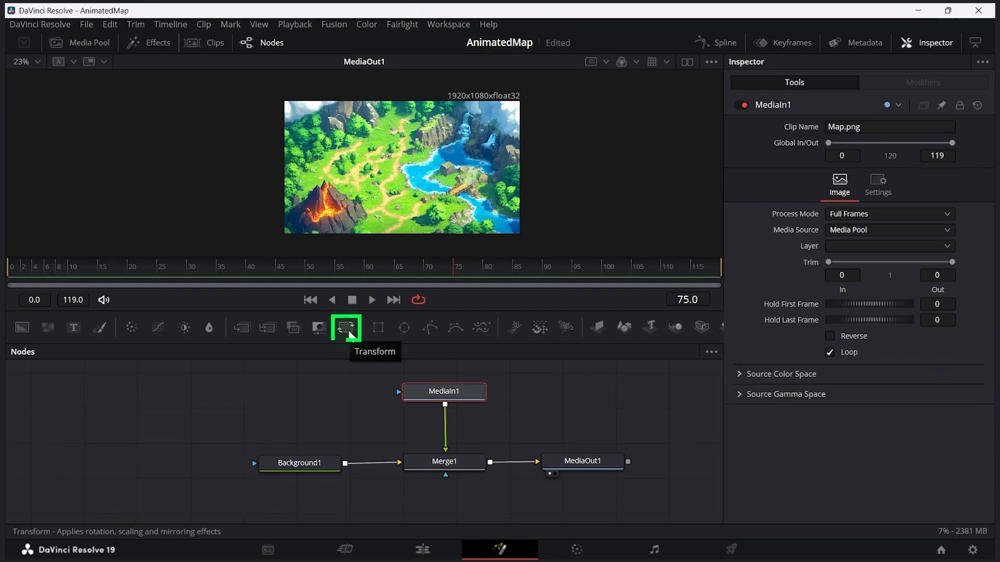
Step: Insert a Transform node between MediaIn1 and Merge1, and shift MediaOut1 slightly away from Merge1
drag(348, 329, 445, 428)
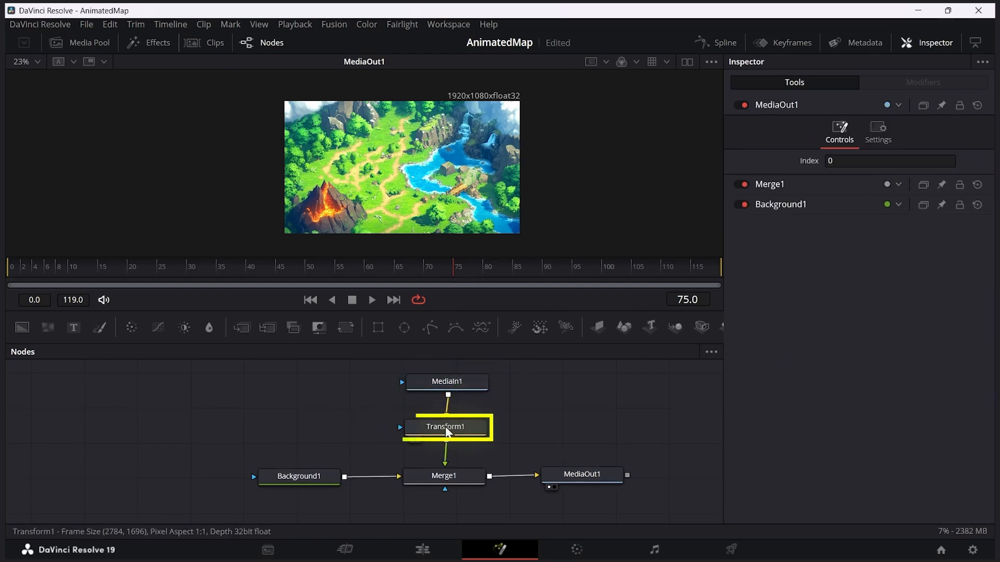
click(447, 427)
click(454, 482)
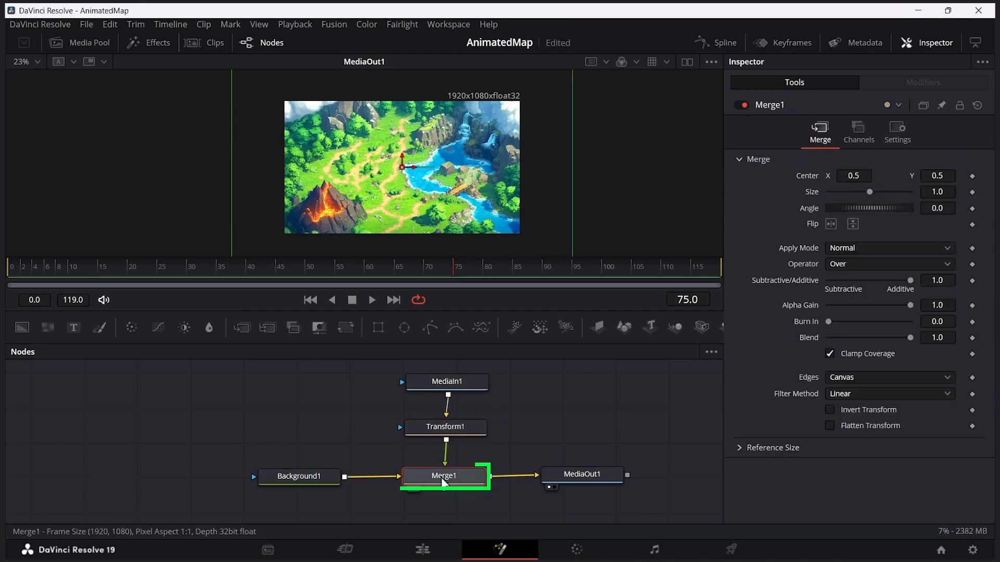
drag(576, 477, 603, 482)
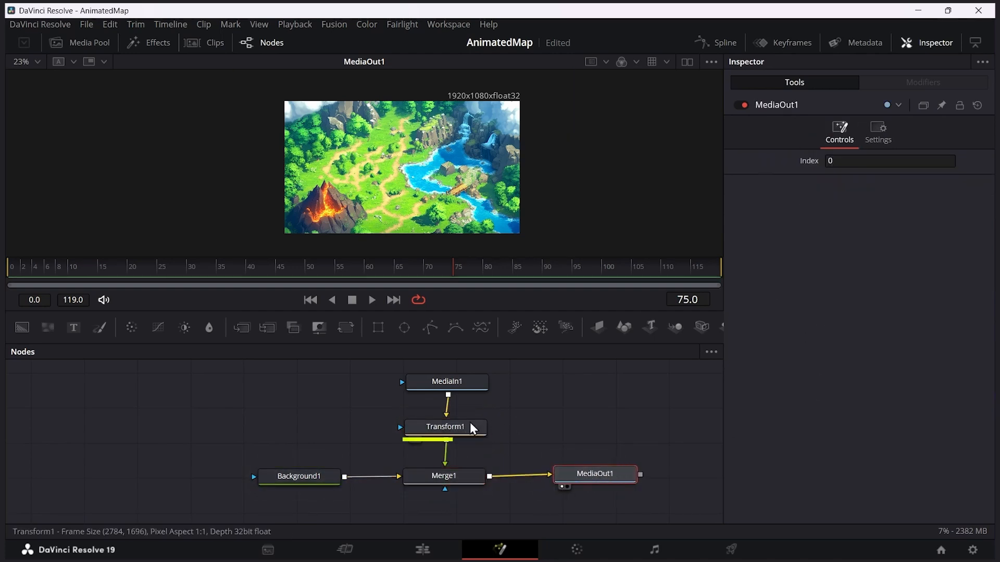
Step: Try a size of 0.5, aspect of 0.474, angle of -13 and center of 0.503, 0.526 on Transform1, and reset the node
click(451, 431)
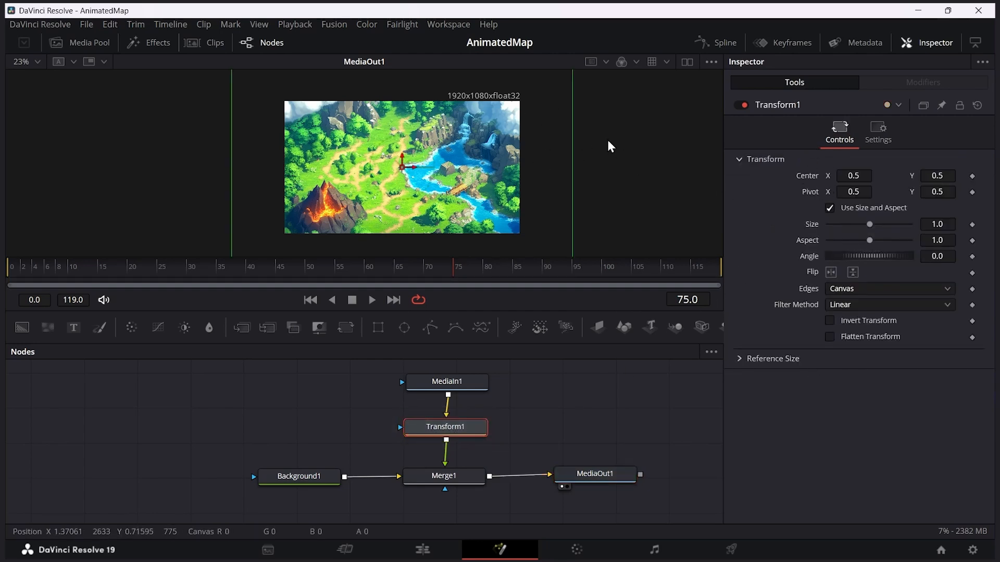
drag(873, 226, 848, 227)
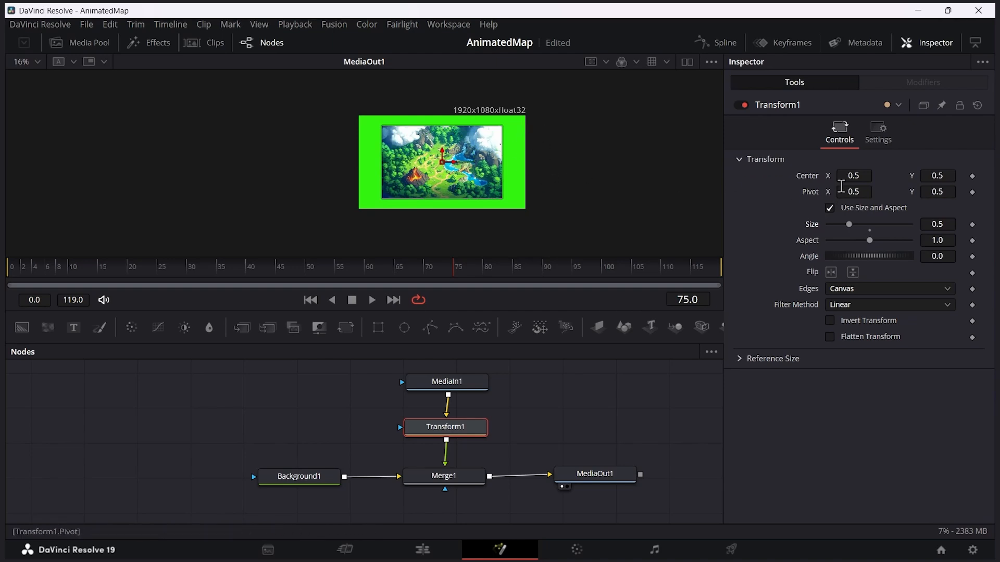
mouse_move(854, 176)
mouse_down()
mouse_move(839, 175)
mouse_move(871, 176)
mouse_up()
drag(854, 176, 847, 176)
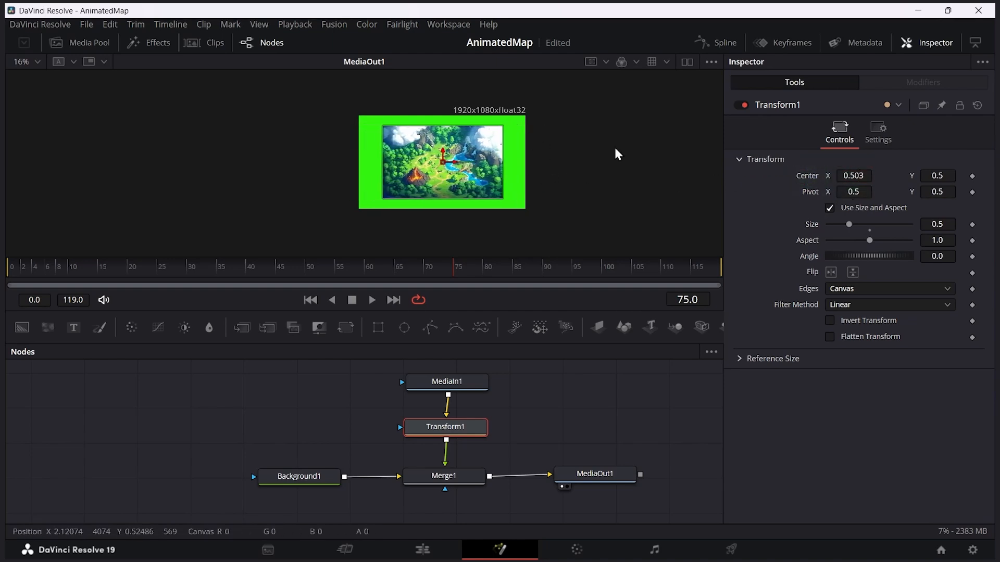
scroll(470, 145, up, 2)
mouse_move(938, 176)
mouse_down()
mouse_move(851, 177)
mouse_move(951, 176)
mouse_up()
mouse_move(869, 256)
mouse_down()
mouse_move(881, 256)
mouse_move(861, 258)
mouse_up()
drag(869, 241, 848, 241)
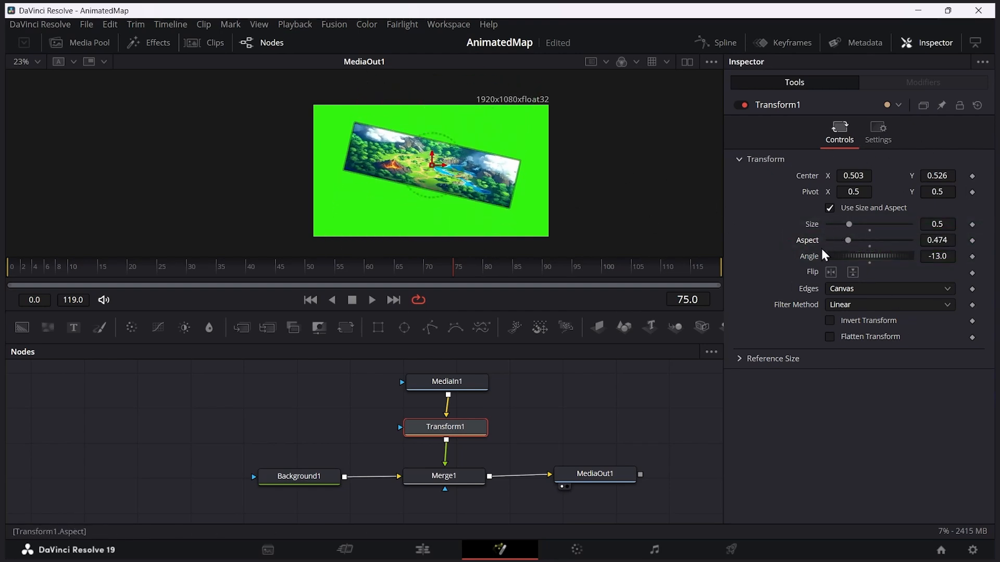
click(977, 107)
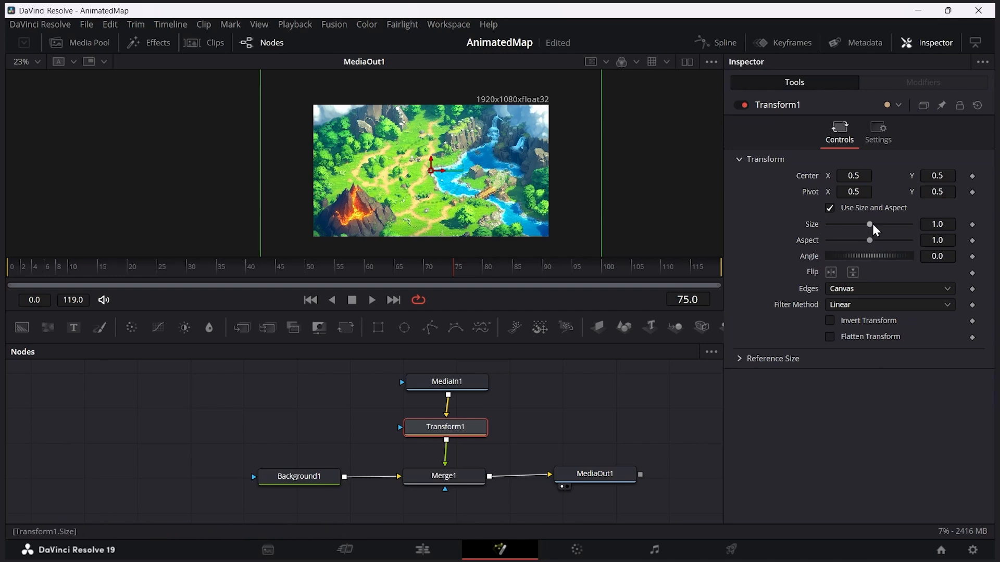
Step: Set Transform1's size to 0.73, check the map on the Edit page, and return to the Fusion page
drag(868, 225, 862, 228)
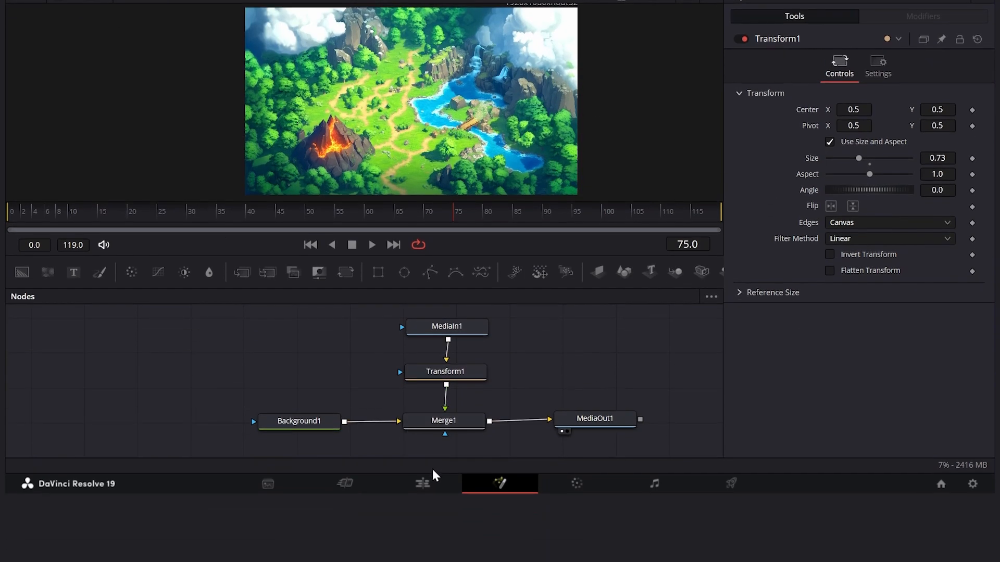
click(426, 482)
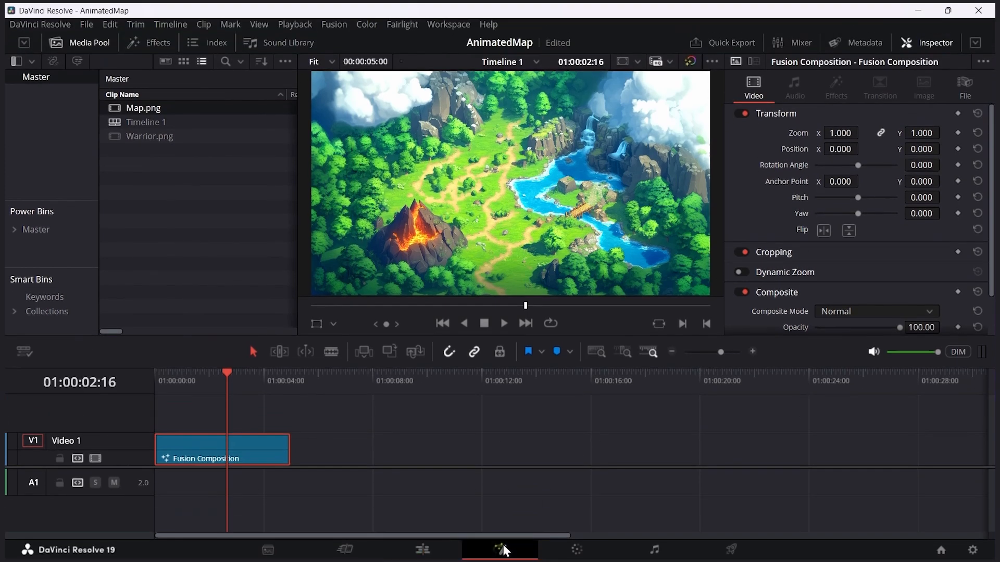
click(502, 479)
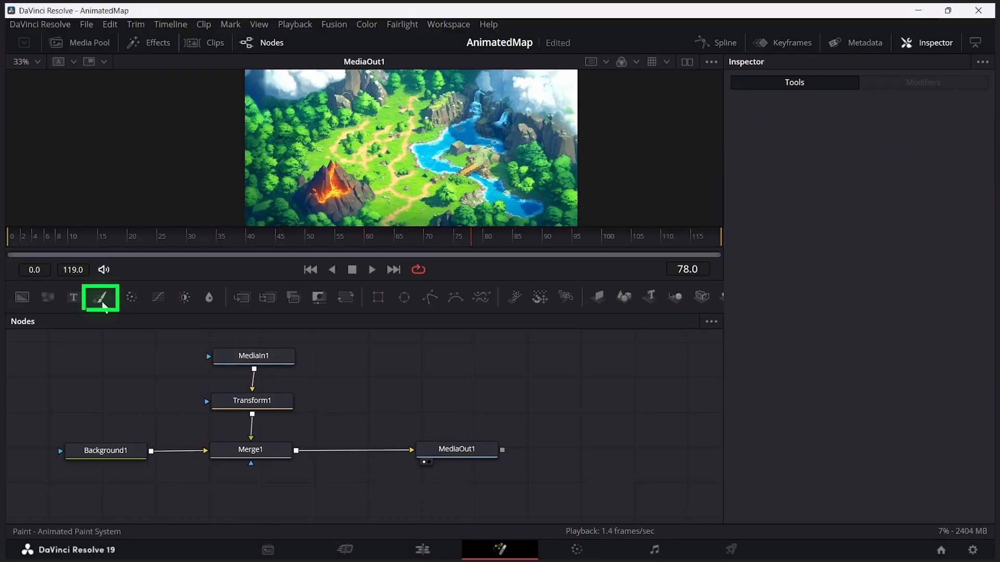
Step: Insert a Paint node on the connection between Merge1 and MediaOut1, and space the nodes evenly
drag(102, 306, 125, 307)
mouse_move(309, 318)
mouse_down()
mouse_move(369, 386)
mouse_move(361, 457)
mouse_up()
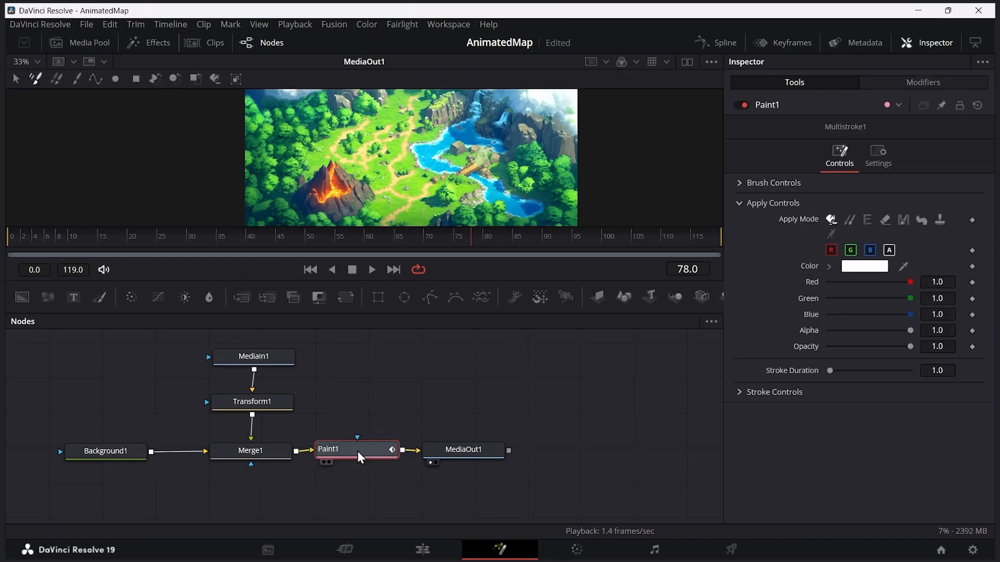
drag(462, 450, 558, 451)
click(386, 455)
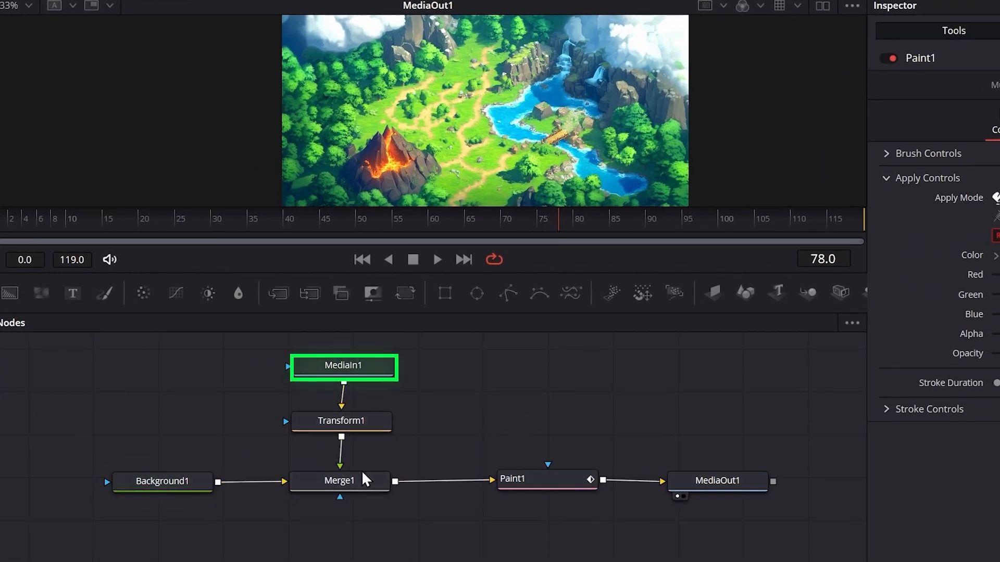
click(545, 483)
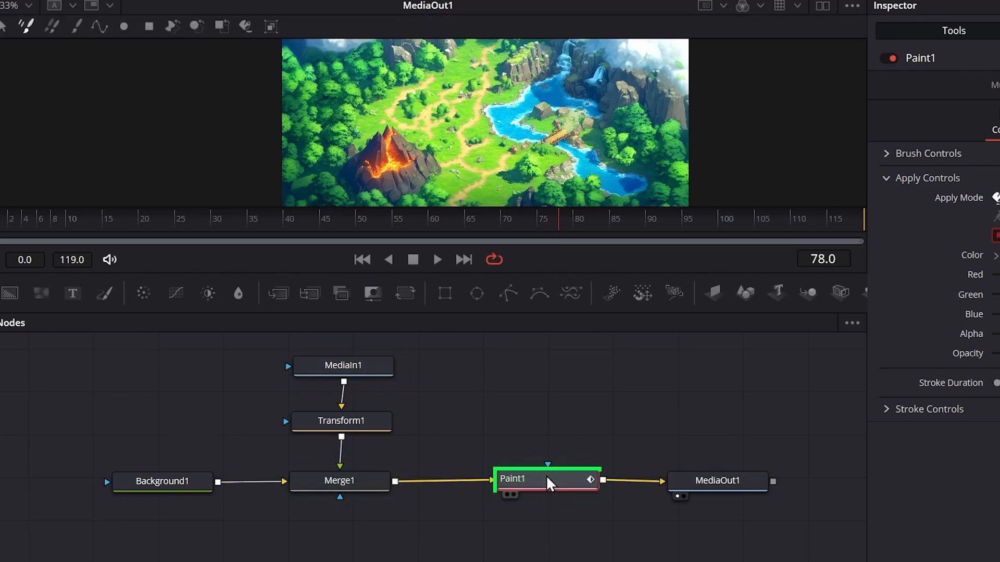
click(734, 488)
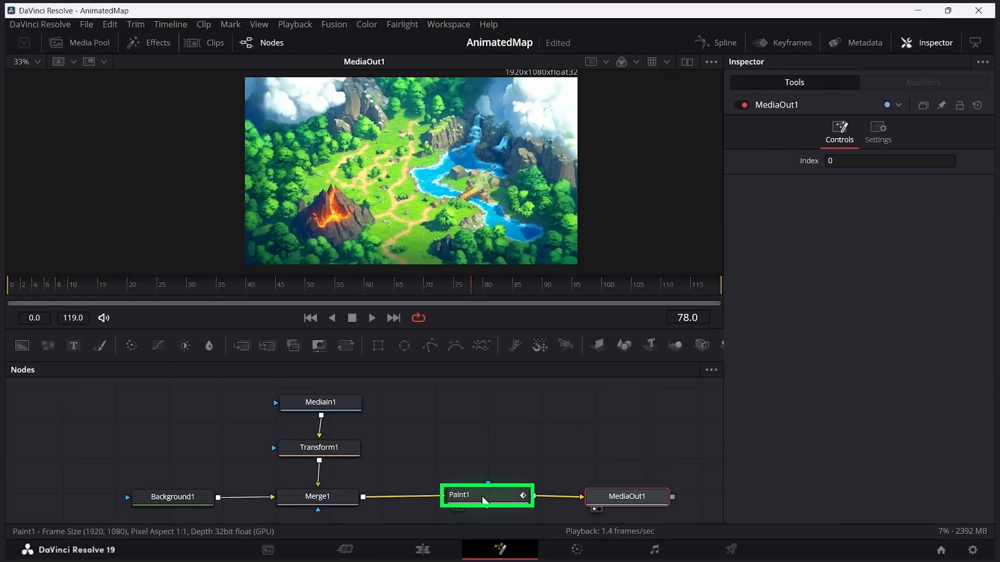
click(484, 501)
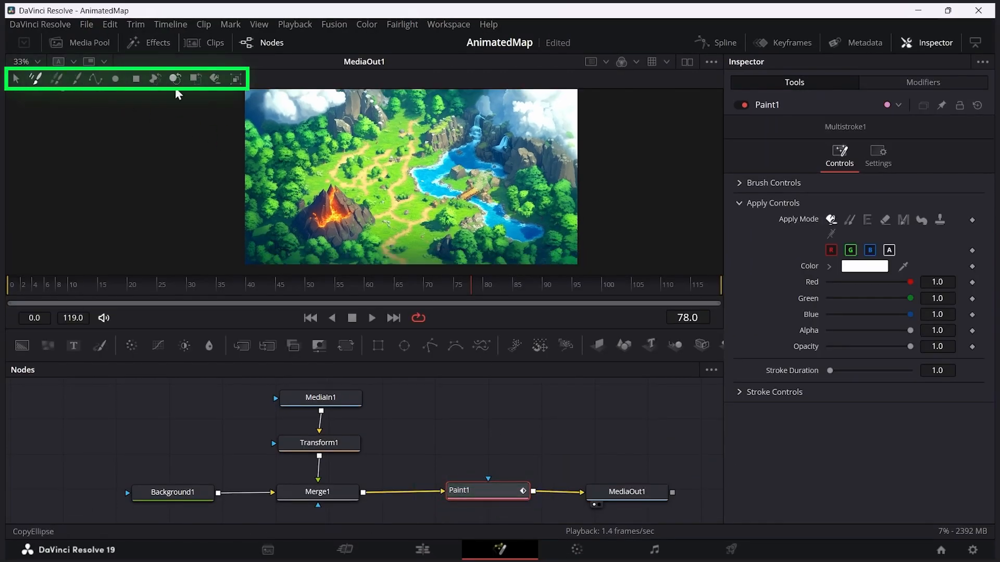
click(343, 401)
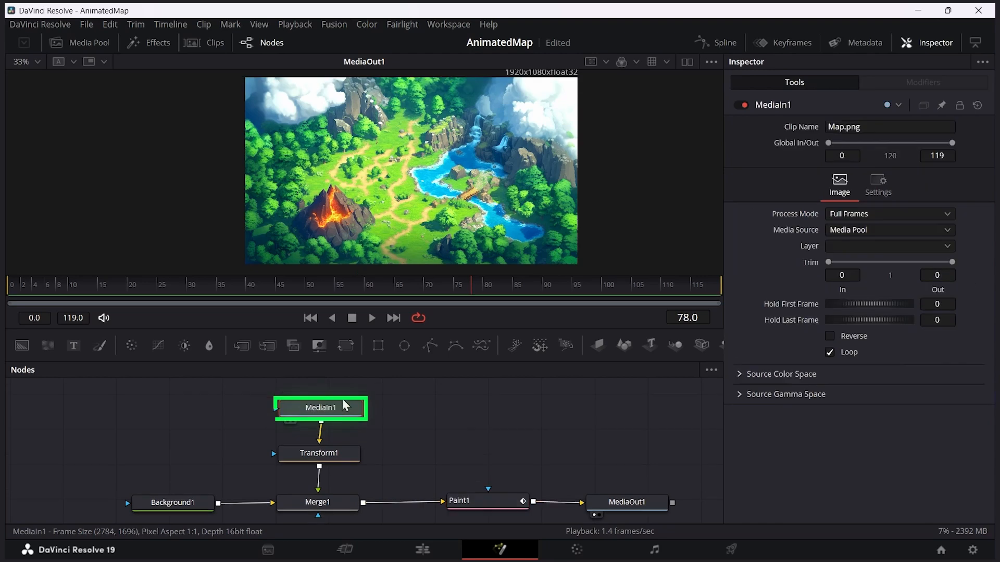
Step: Draw a PolylineStroke in Paint1 following the dirt path from the map's lower edge, around above the volcano and up beside the river
click(484, 504)
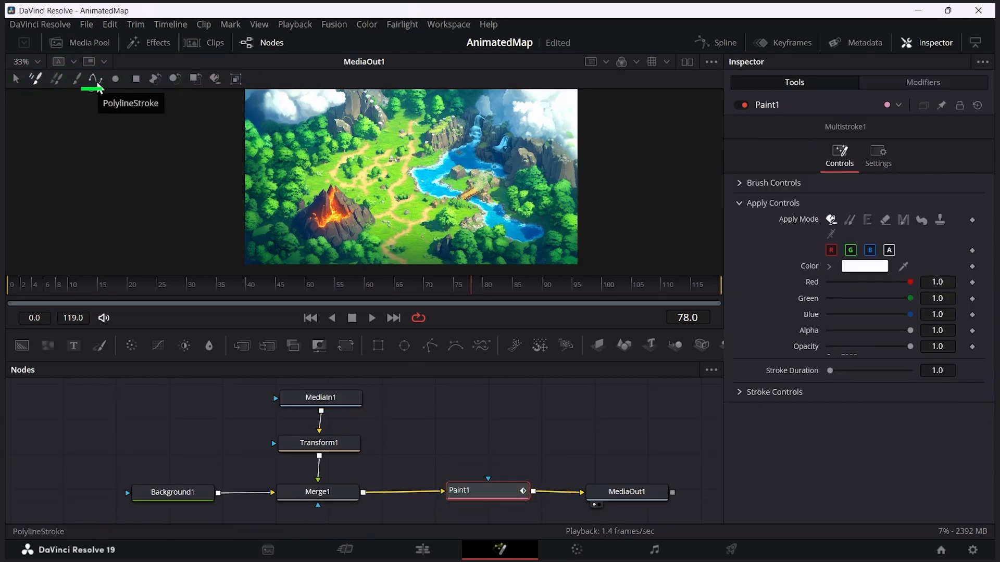
click(96, 86)
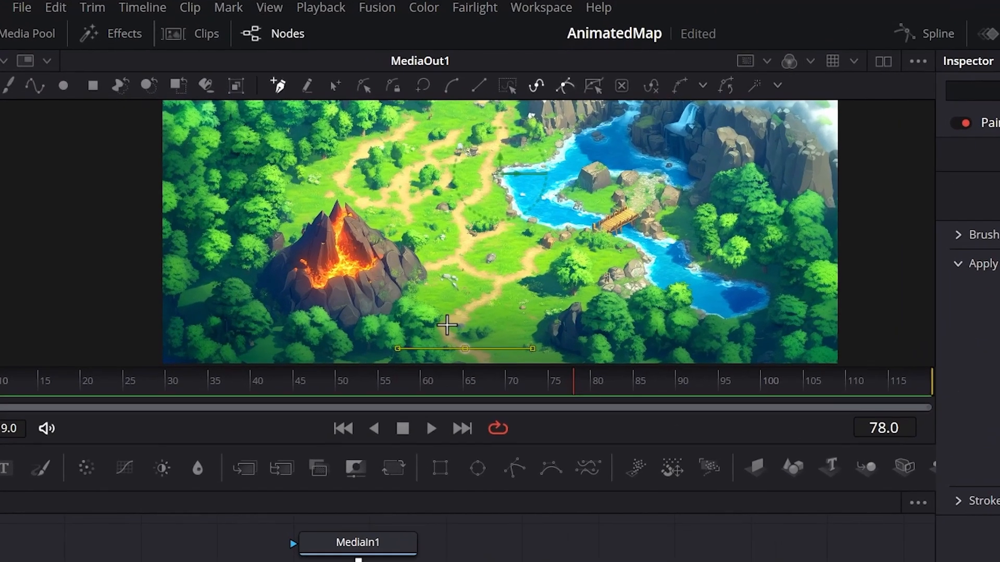
click(381, 245)
click(395, 261)
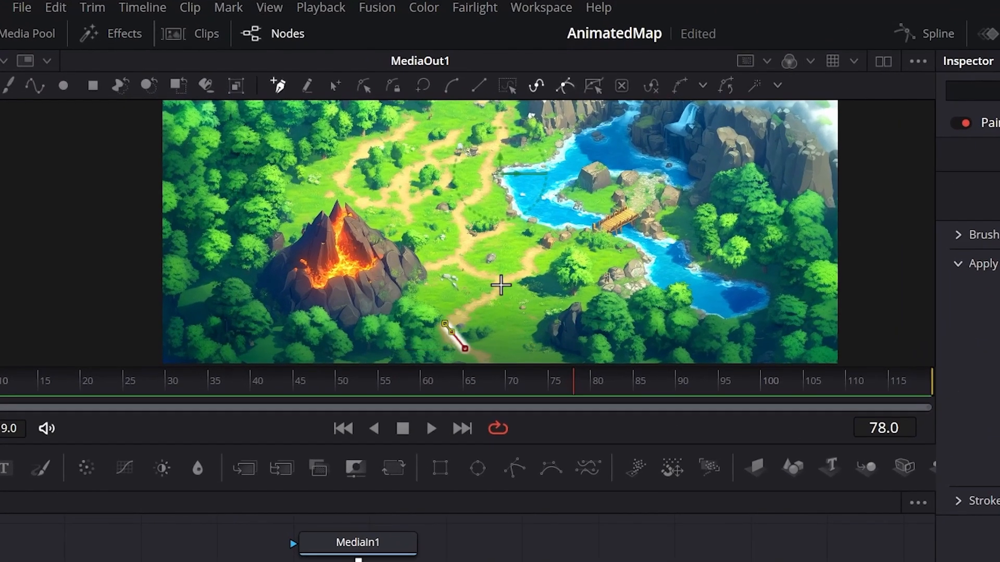
click(501, 283)
click(454, 257)
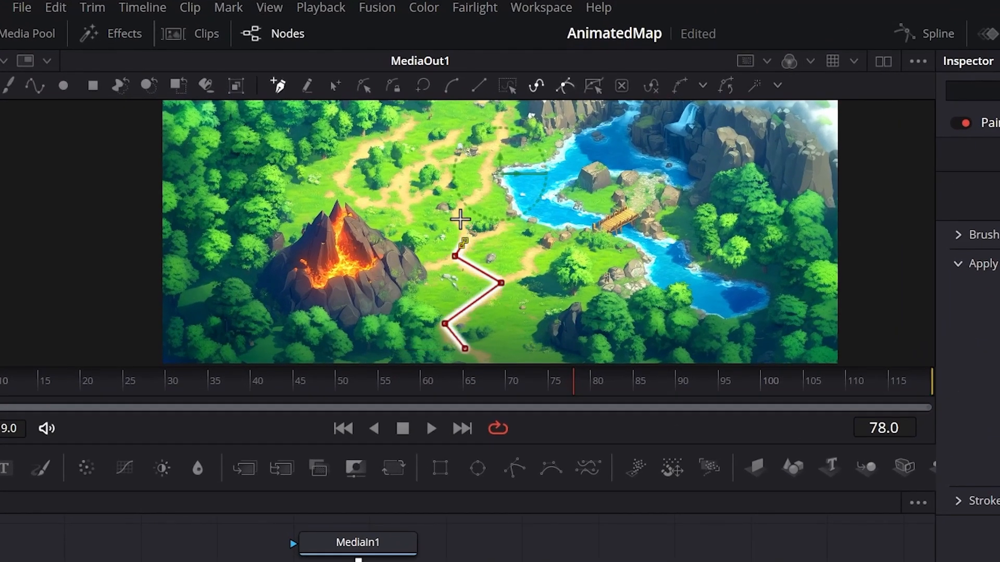
click(462, 196)
click(417, 196)
click(360, 196)
click(352, 163)
click(370, 144)
click(411, 129)
click(431, 148)
click(475, 146)
click(509, 139)
drag(510, 137, 507, 174)
click(500, 158)
click(501, 140)
click(512, 155)
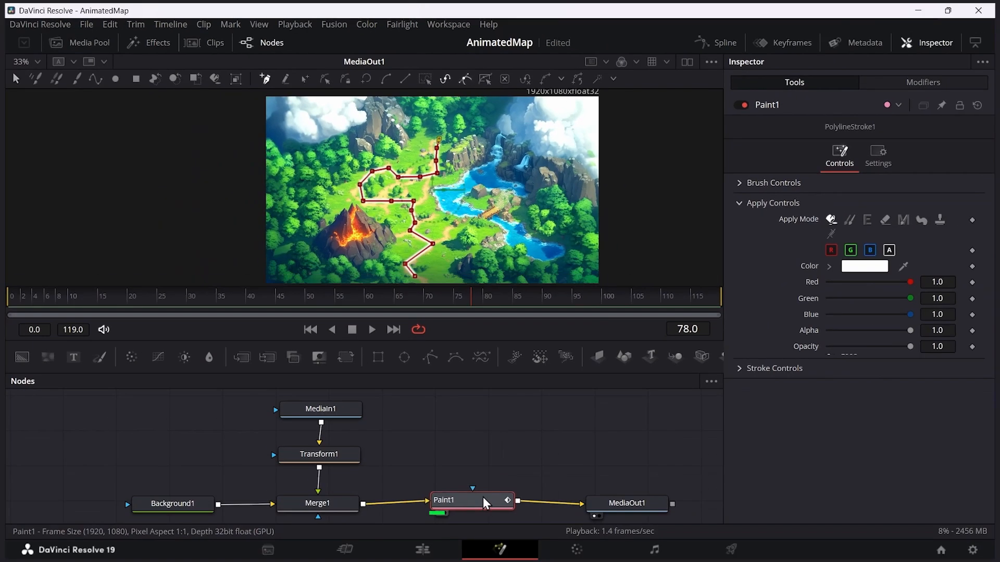
click(485, 504)
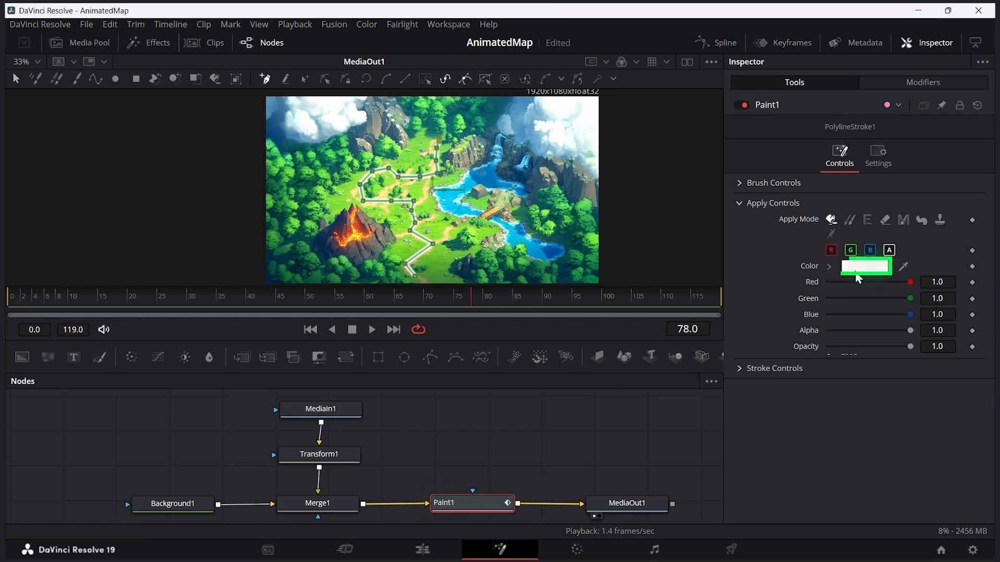
Step: Set the polyline stroke's color to red #ff0808
click(861, 270)
drag(607, 151, 824, 120)
drag(804, 168, 850, 147)
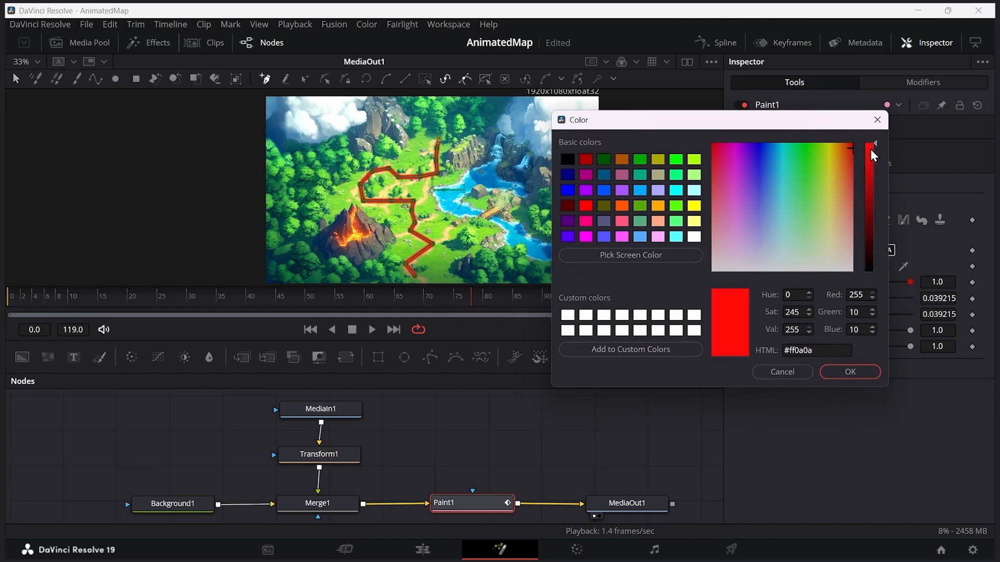
click(851, 373)
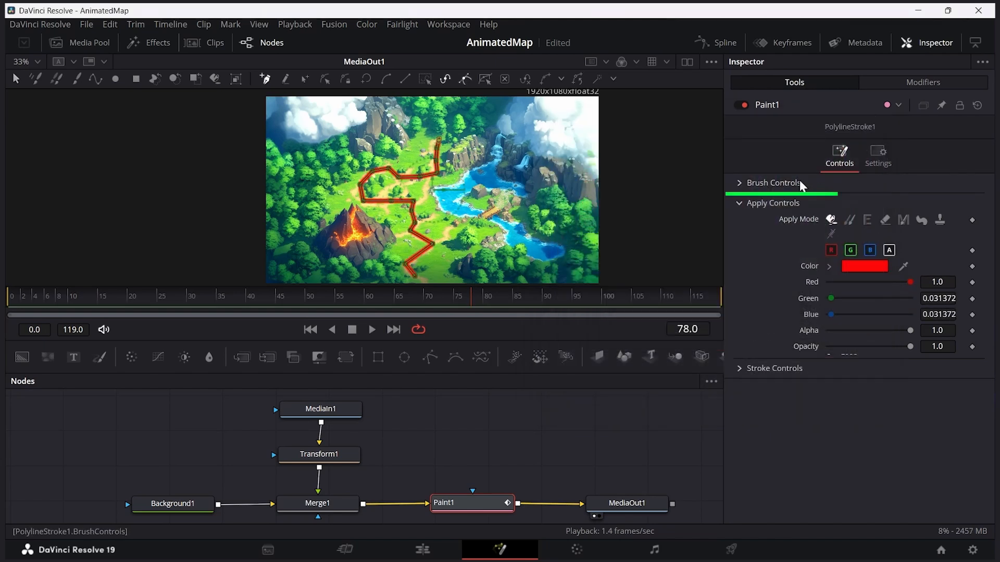
Step: Set the stroke's brush size to 0.015 and softness to 0.206, and increase its spacing to form a dotted line
click(740, 185)
mouse_move(846, 236)
mouse_down()
mouse_move(860, 240)
mouse_move(840, 234)
mouse_move(858, 250)
mouse_up()
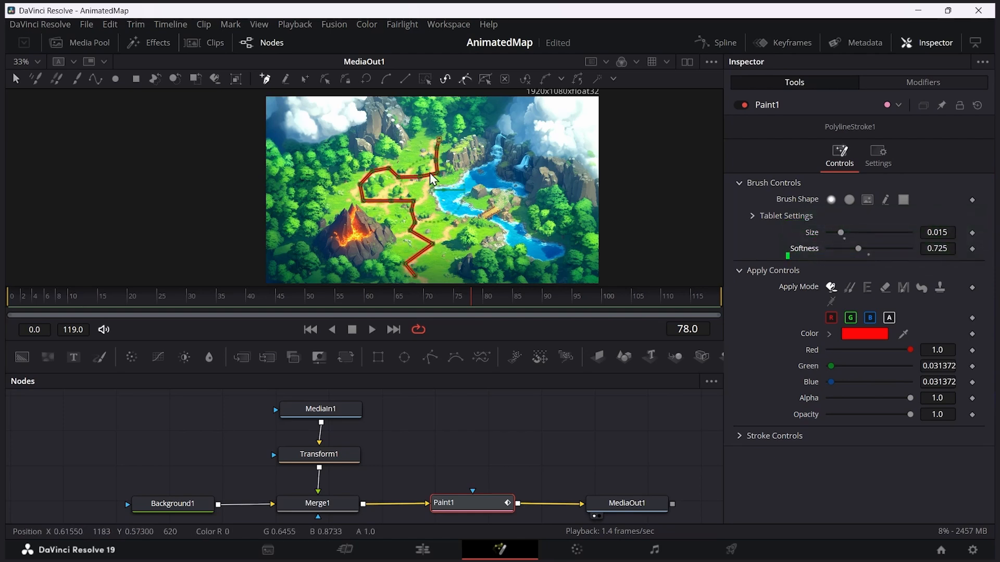
scroll(424, 172, up, 5)
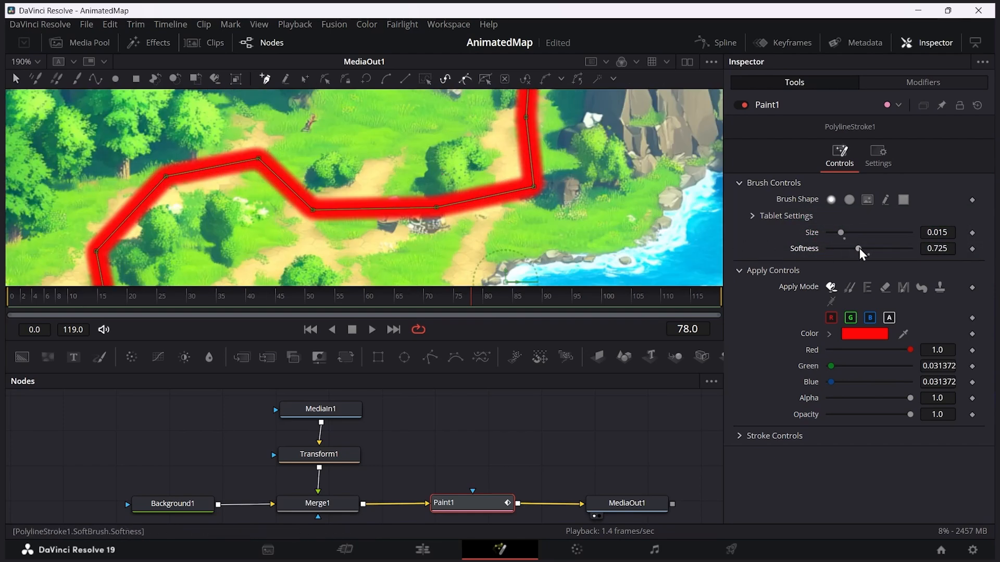
drag(858, 249, 834, 251)
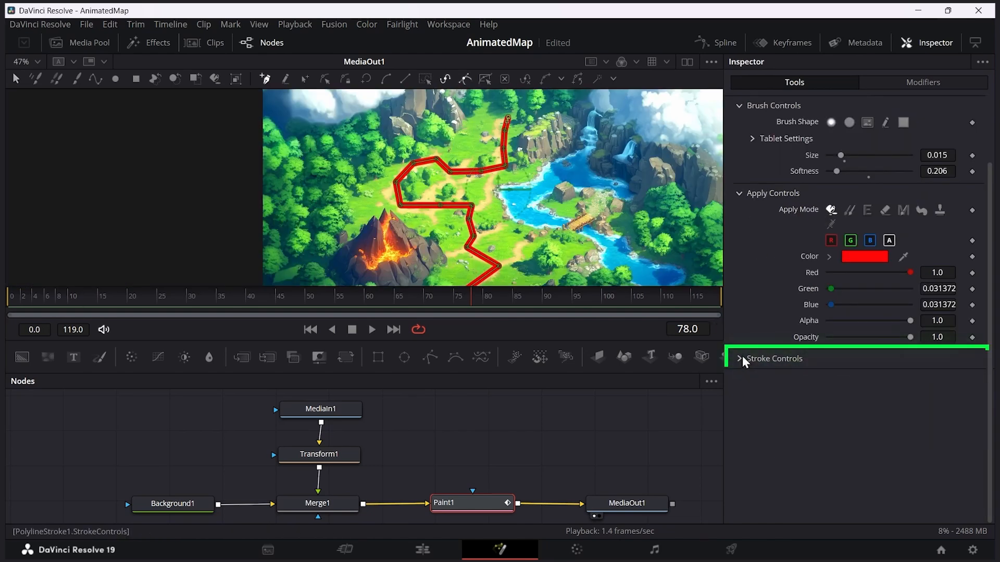
click(740, 360)
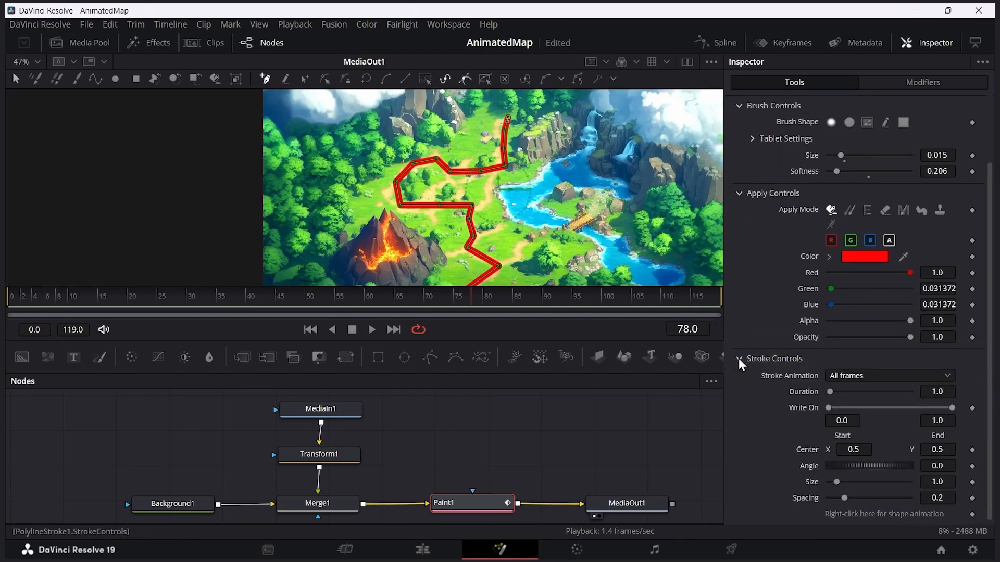
drag(847, 503, 916, 504)
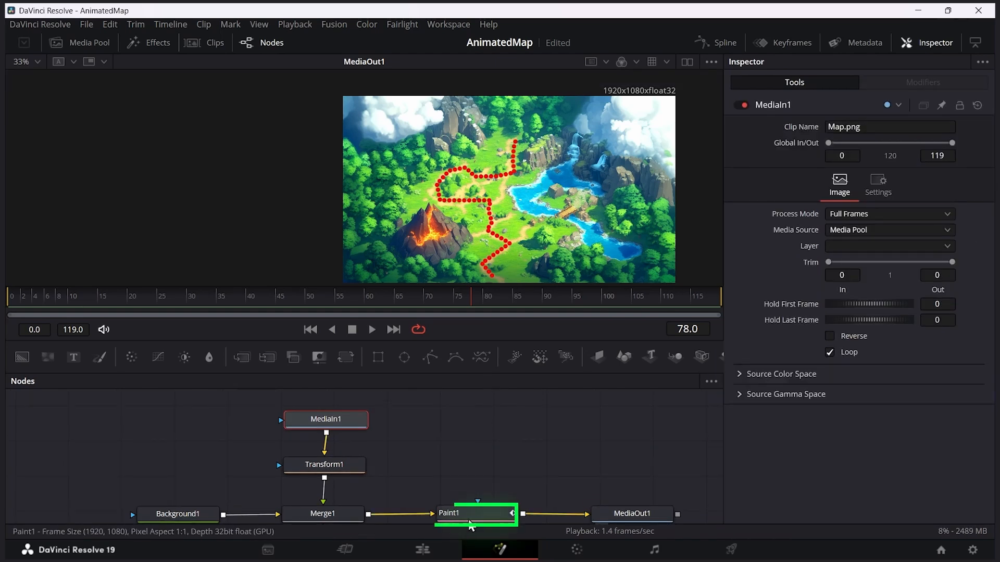
Step: Reshape Paint1's polyline stroke to fit the dirt path by lowering the bend point after the loop and adjusting the loop's upper-left segment
click(470, 517)
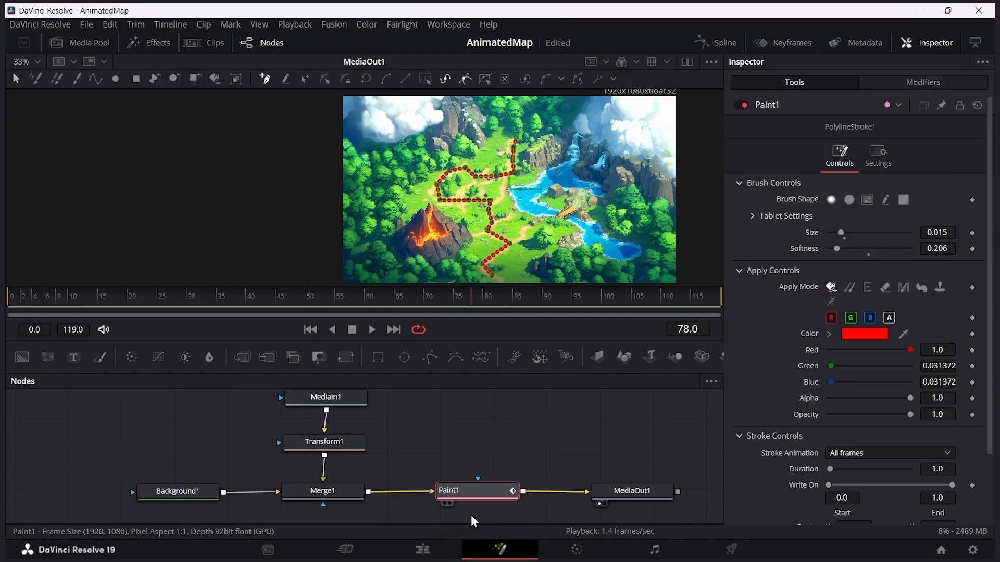
click(903, 86)
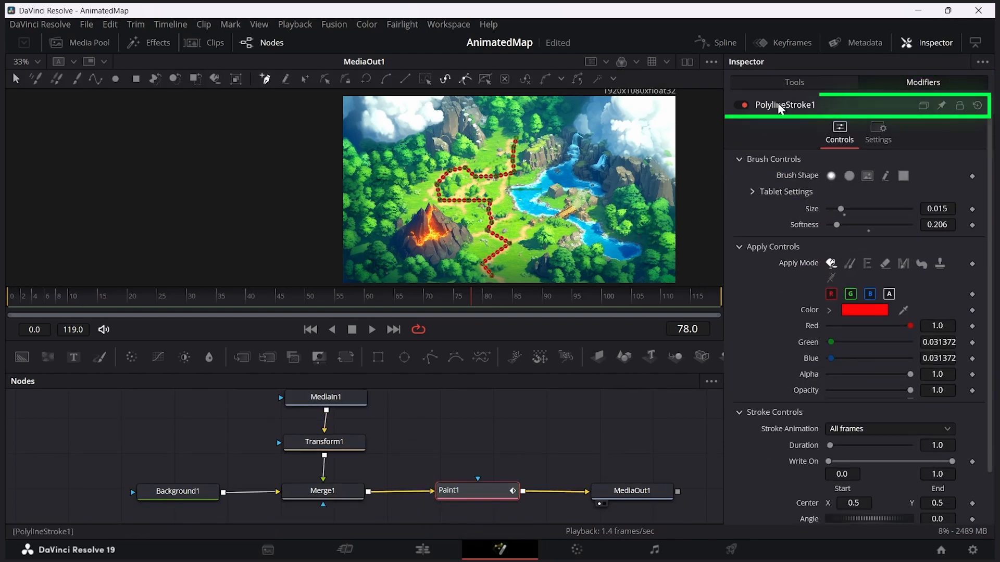
scroll(478, 185, up, 5)
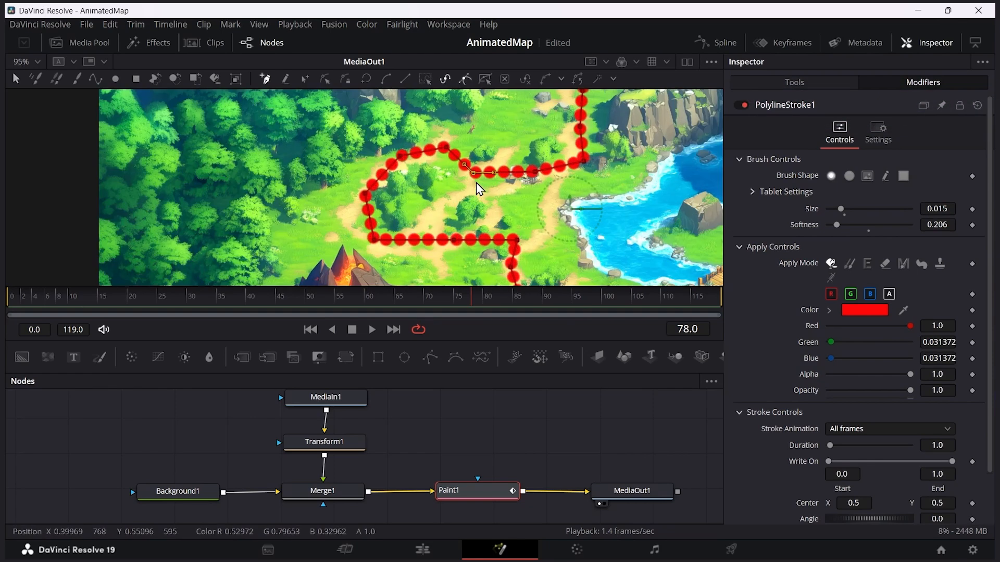
mouse_move(474, 172)
mouse_down()
mouse_move(518, 104)
mouse_move(501, 194)
mouse_up()
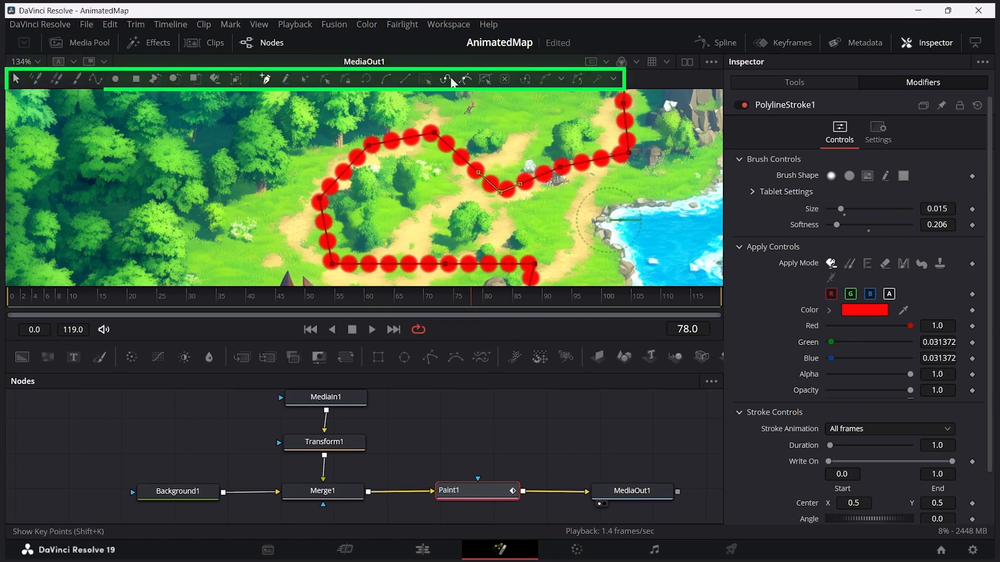
drag(519, 184, 546, 130)
key(ctrl+z)
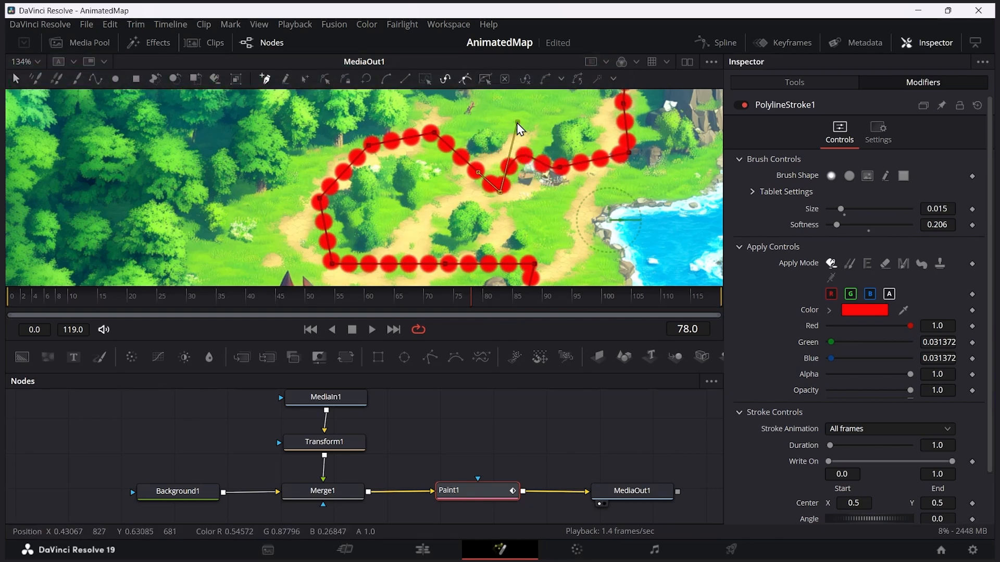
click(305, 81)
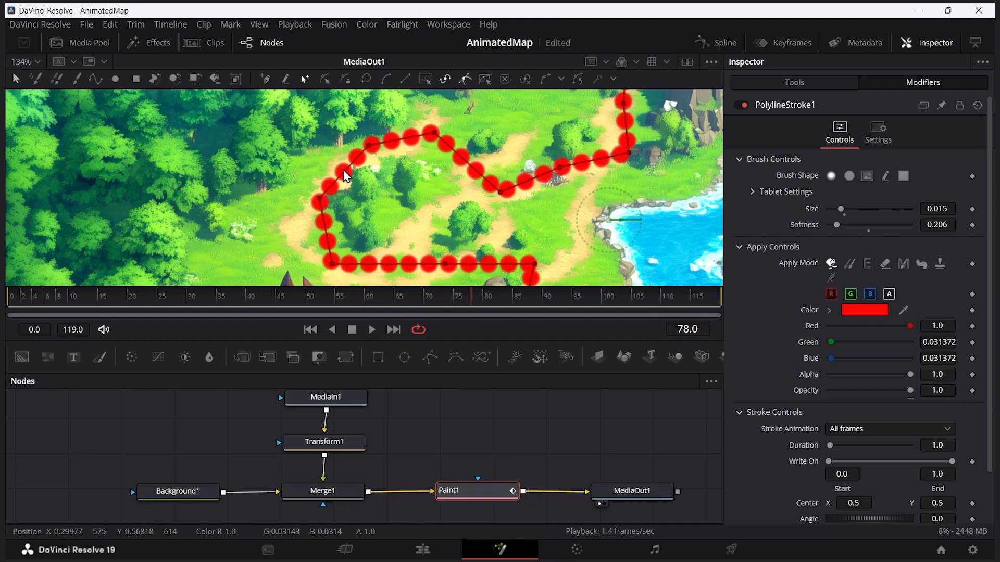
mouse_move(347, 180)
mouse_down()
mouse_move(320, 145)
mouse_move(281, 126)
mouse_move(347, 179)
mouse_move(353, 173)
mouse_up()
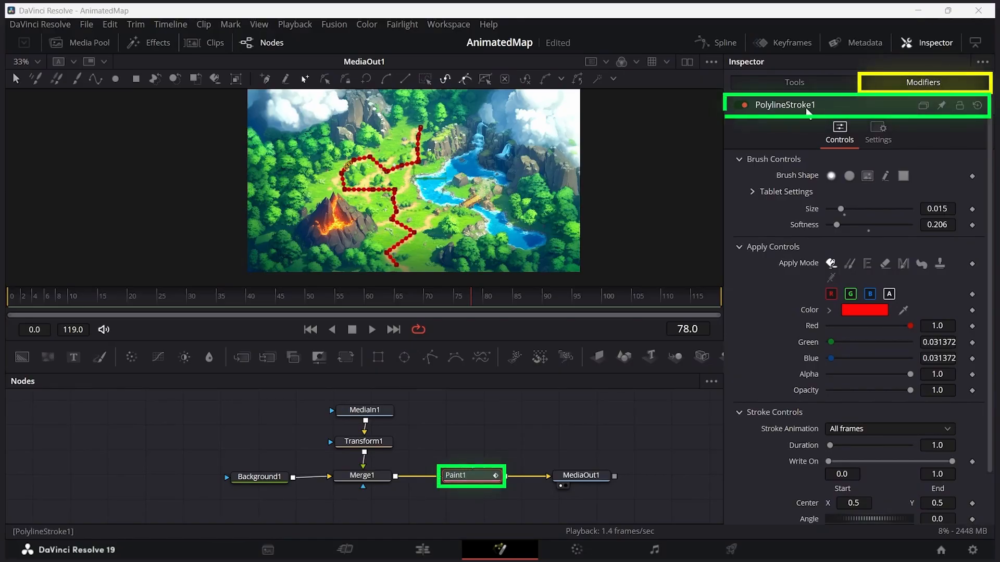
Step: Try out the polyline stroke's Write On end value by shortening and restoring the dotted route
scroll(990, 154, down, 3)
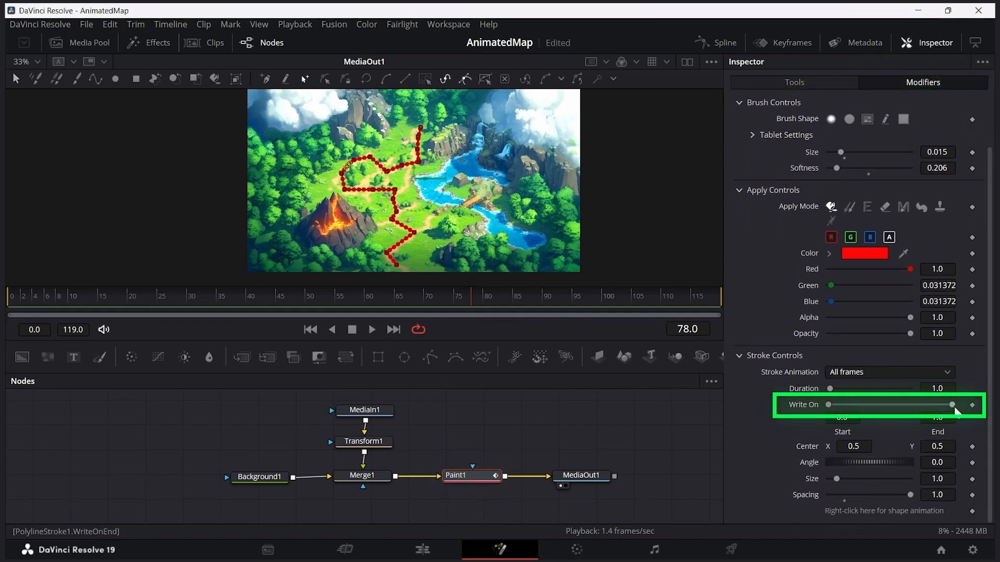
mouse_move(949, 405)
mouse_down()
mouse_move(852, 404)
mouse_move(882, 408)
mouse_up()
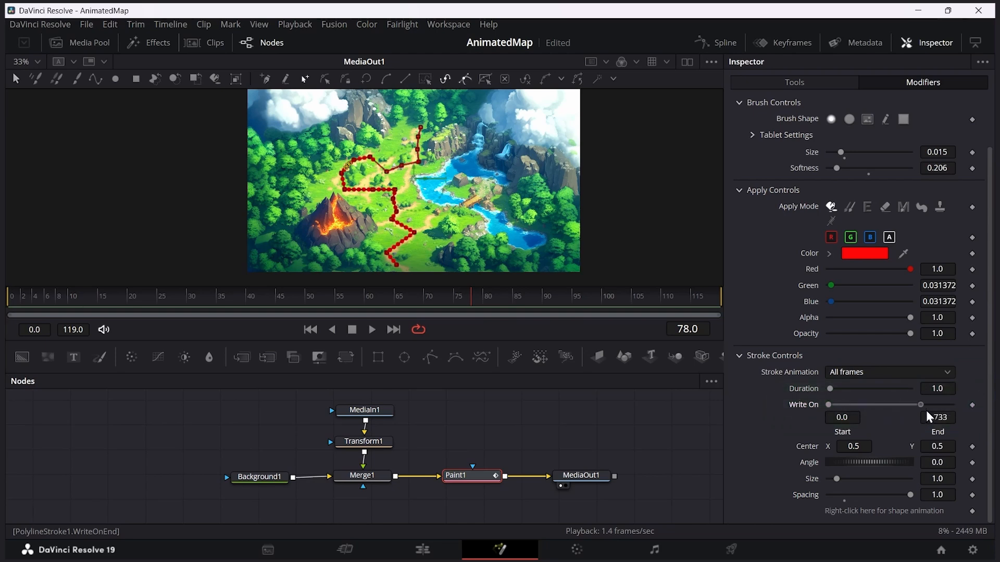
mouse_move(952, 411)
mouse_down()
mouse_move(872, 409)
mouse_move(968, 417)
mouse_up()
drag(954, 407, 864, 405)
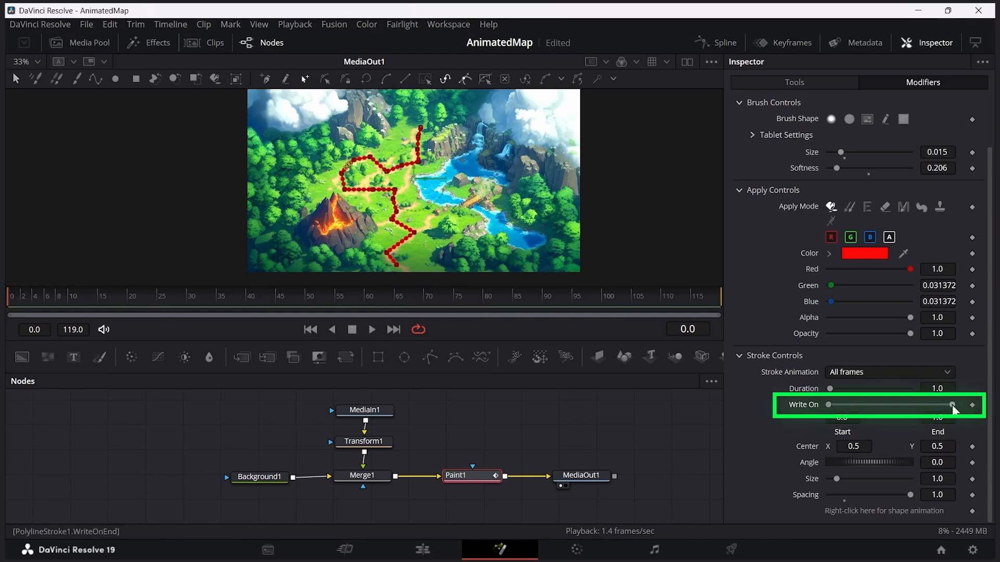
Step: Keyframe the stroke's Write On end from 0.0 at frame 0 to 1.0 at frame 119
drag(946, 406, 890, 406)
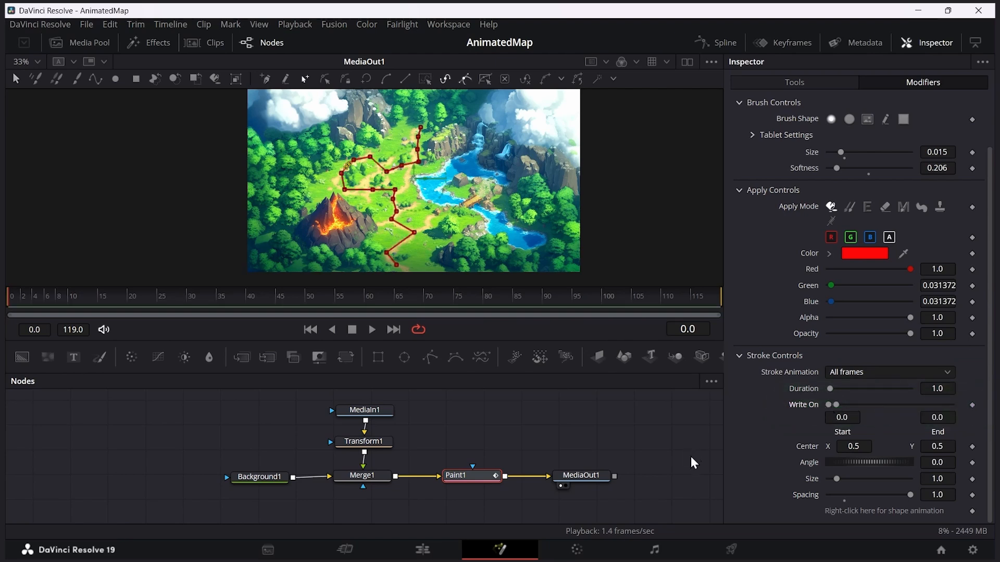
click(972, 405)
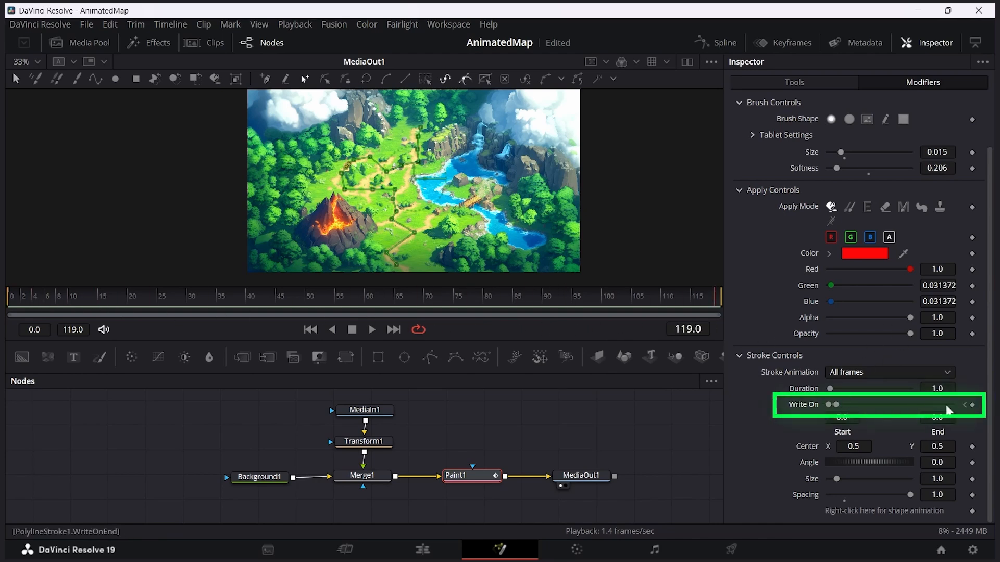
drag(844, 409, 953, 410)
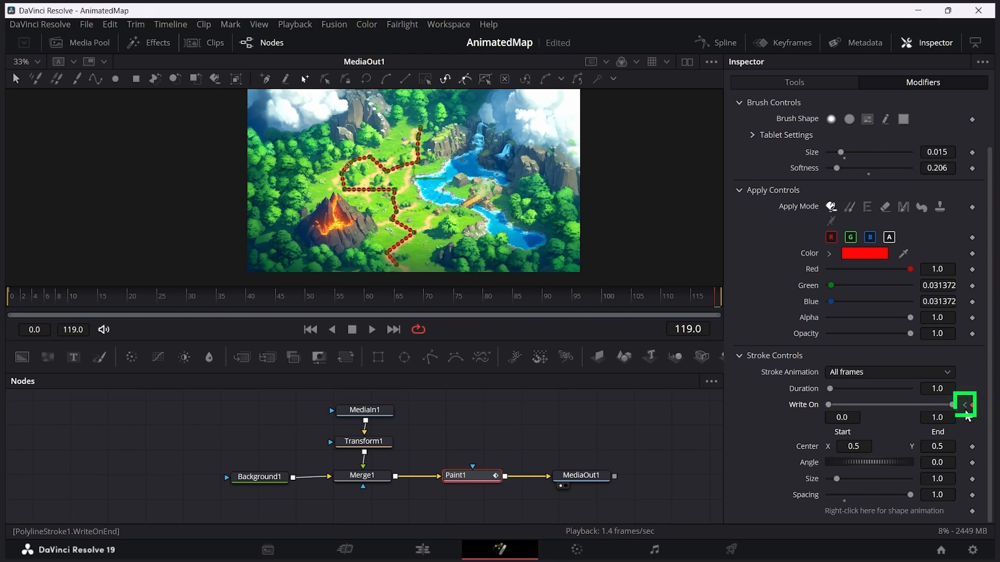
Step: Go through the Write On keyframes and scrub the frames up to the end to check the route's drawing
click(965, 406)
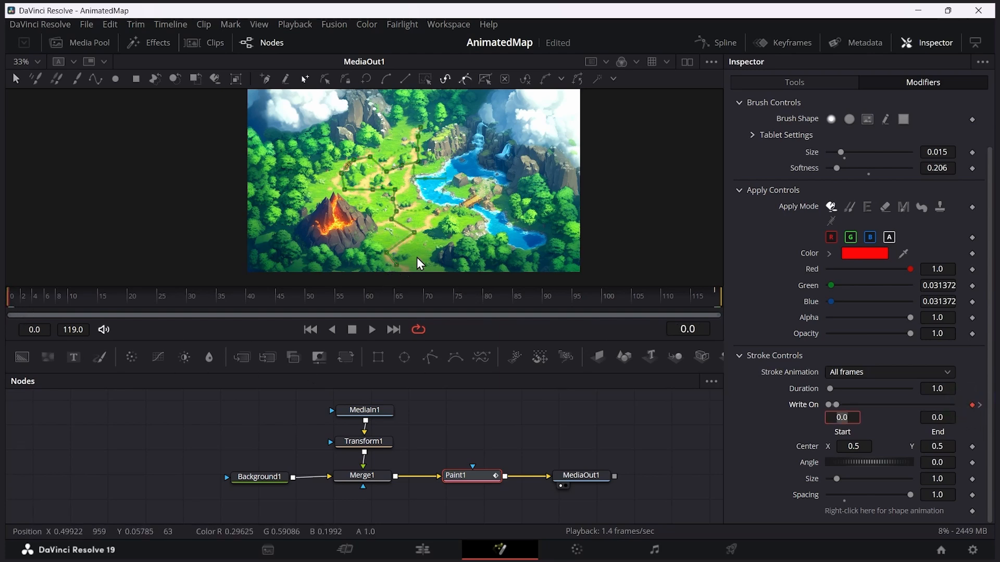
click(981, 406)
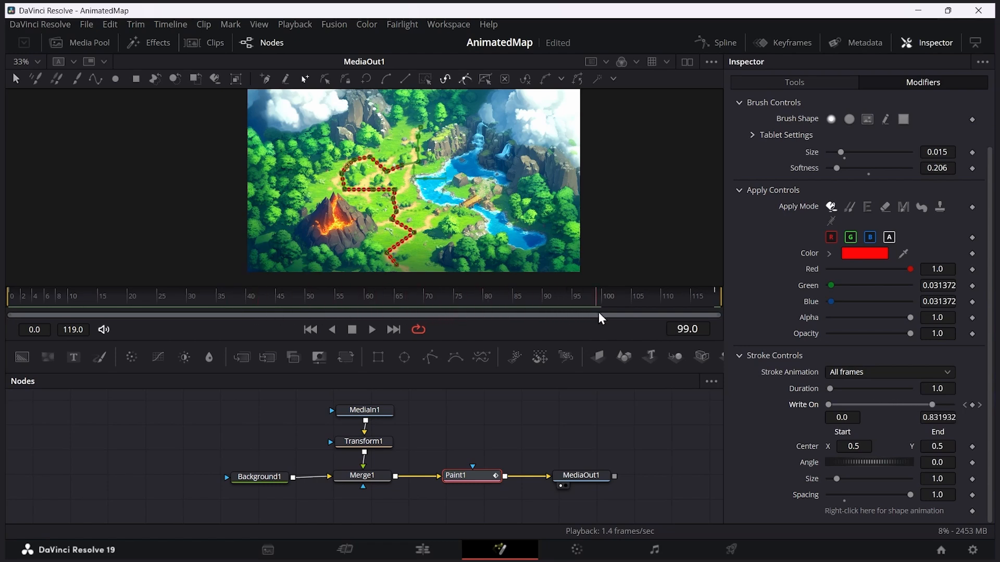
drag(626, 314, 688, 314)
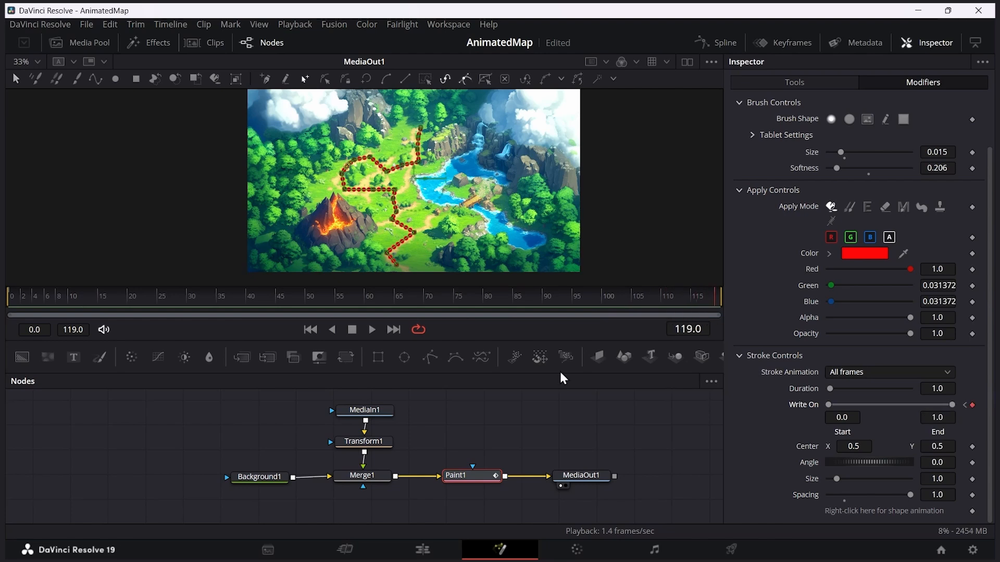
Step: Play Timeline 1 on the Edit page to check the animated route
click(422, 550)
click(152, 377)
key(space)
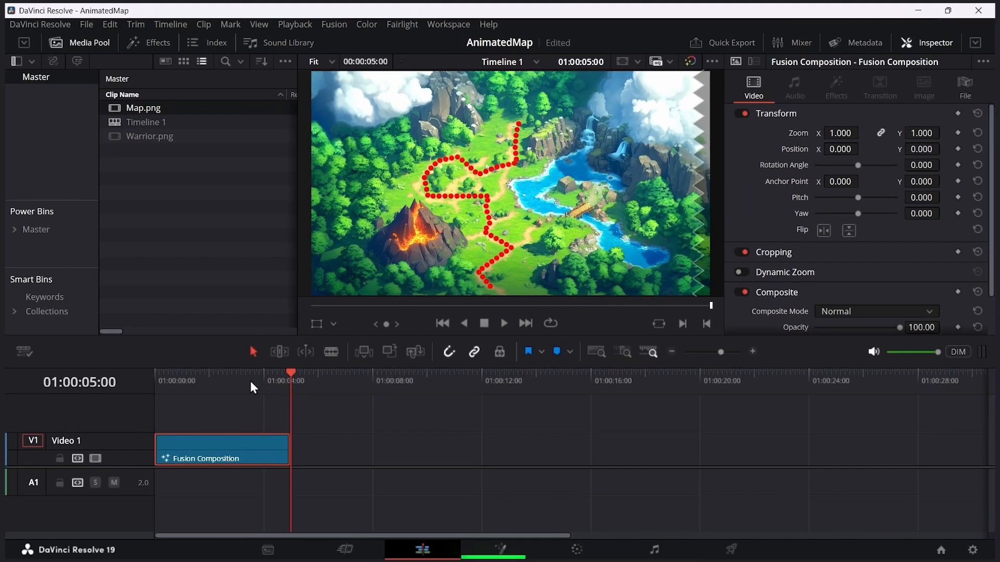
click(249, 380)
Step: Back in Fusion, add Warrior.png as a separate media node above the chain and move MediaOut1 farther from Paint1
click(499, 550)
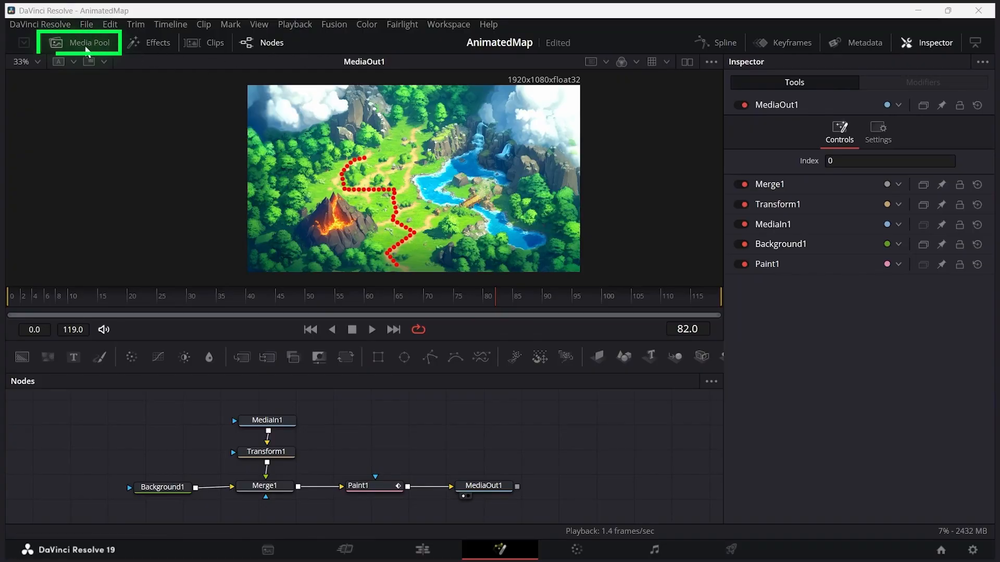
click(87, 47)
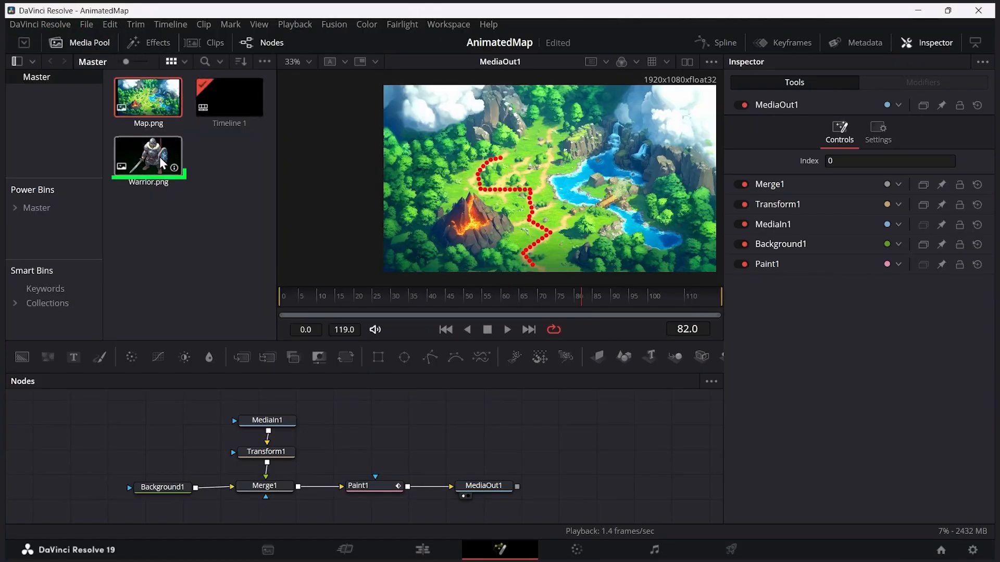
drag(151, 156, 490, 421)
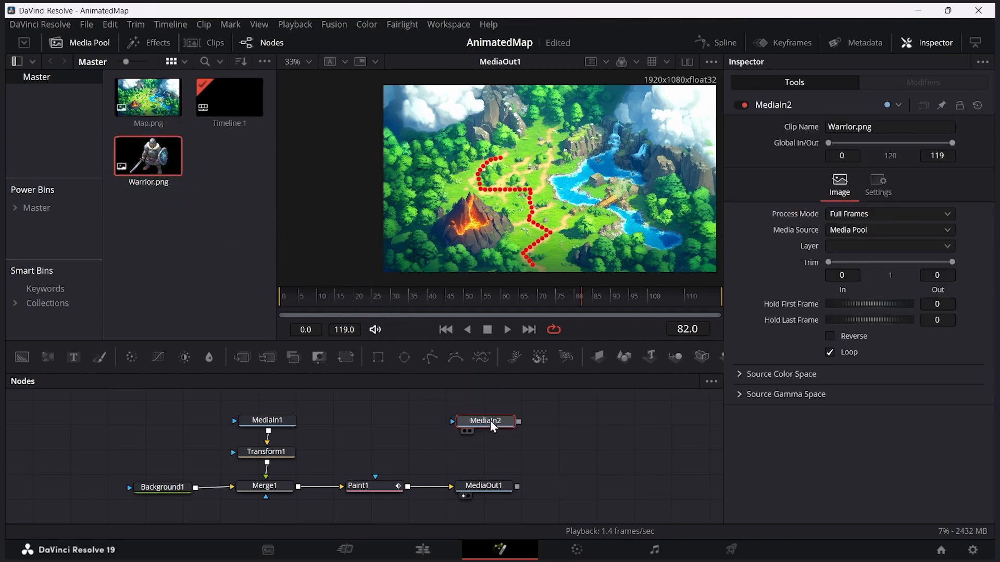
click(78, 47)
drag(492, 485, 640, 482)
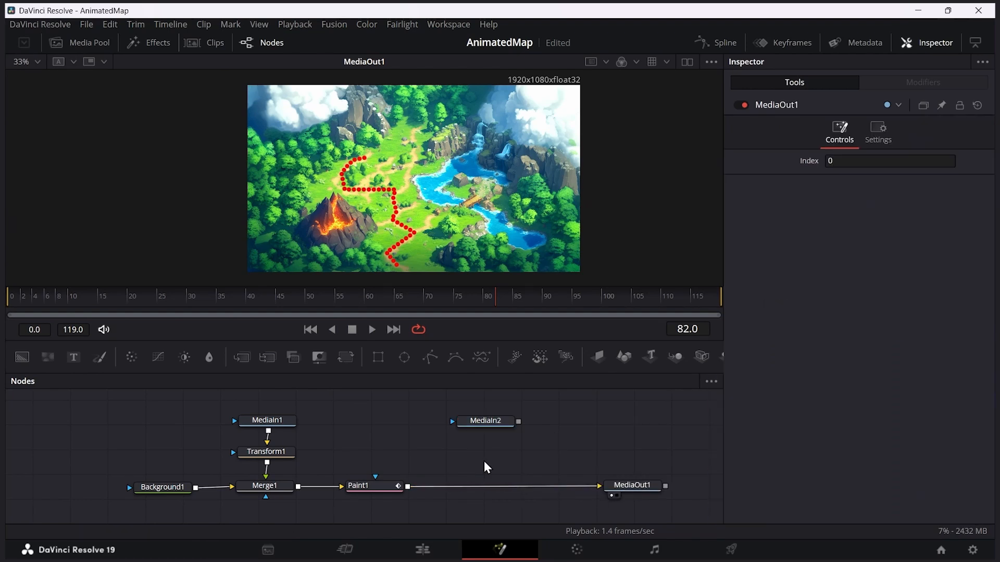
Step: Rename the Warrior.png media node to Warrior
click(481, 421)
right_click(482, 423)
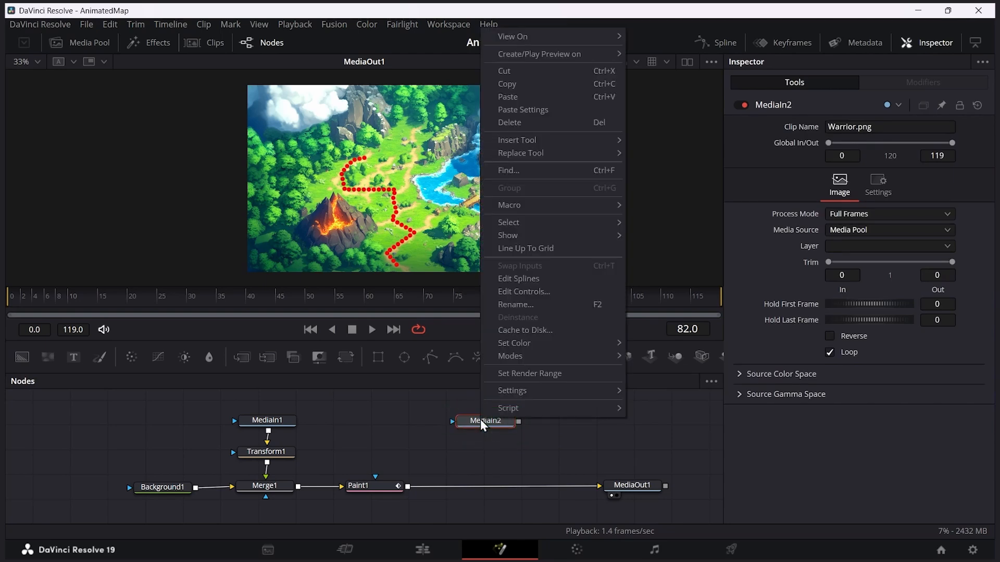
click(529, 306)
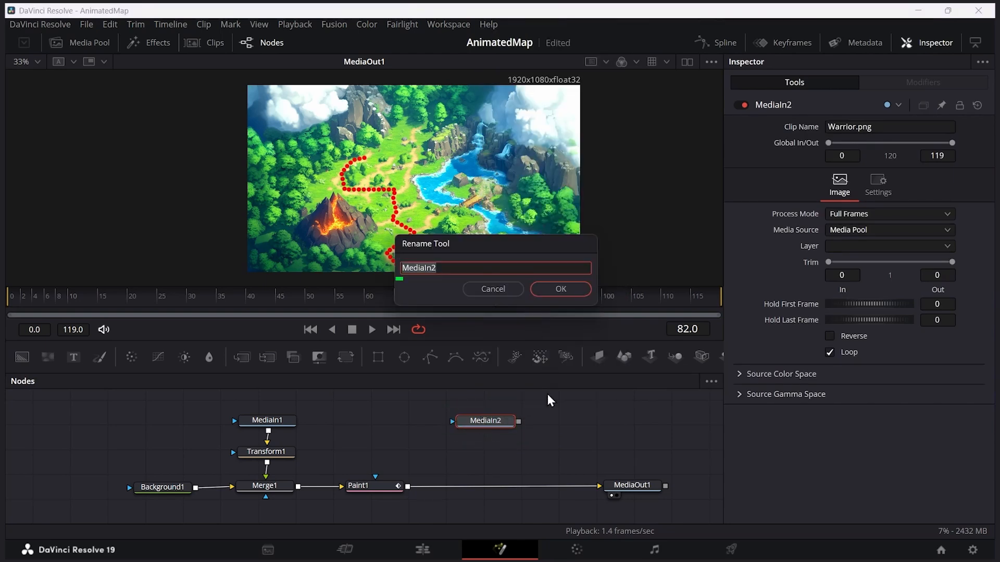
text(Warrior)
click(568, 284)
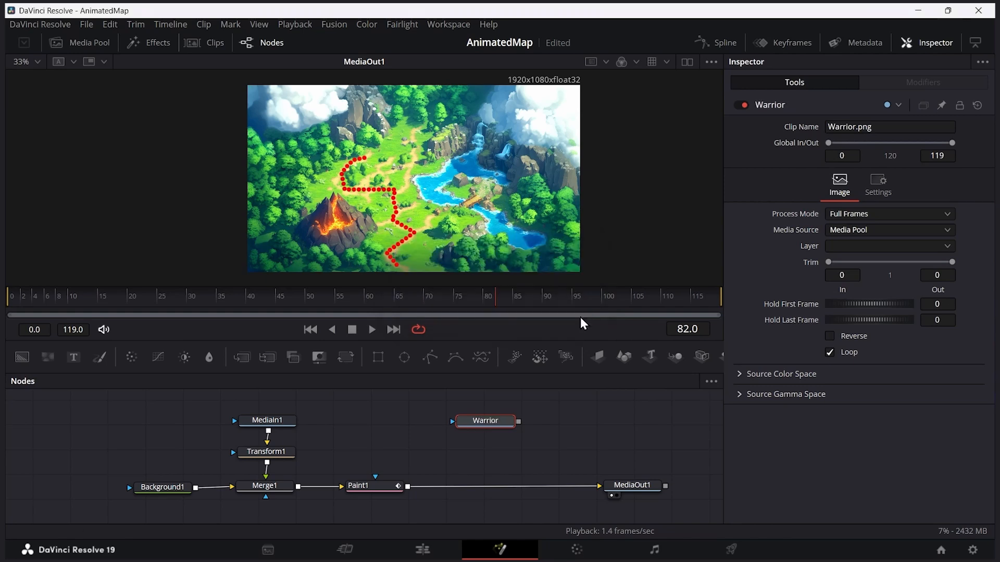
Step: Rename the Map.png media node to Map
click(281, 422)
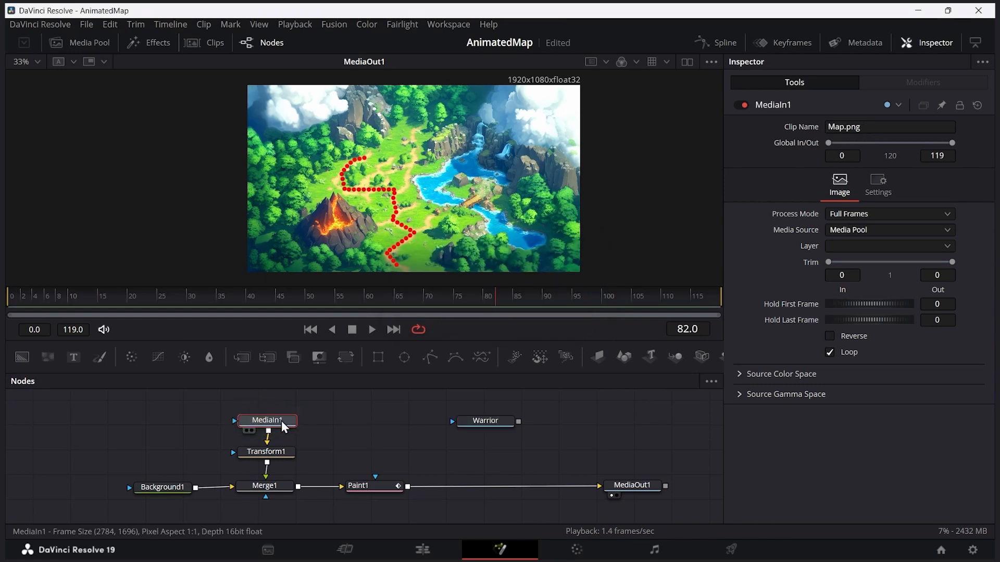
right_click(283, 423)
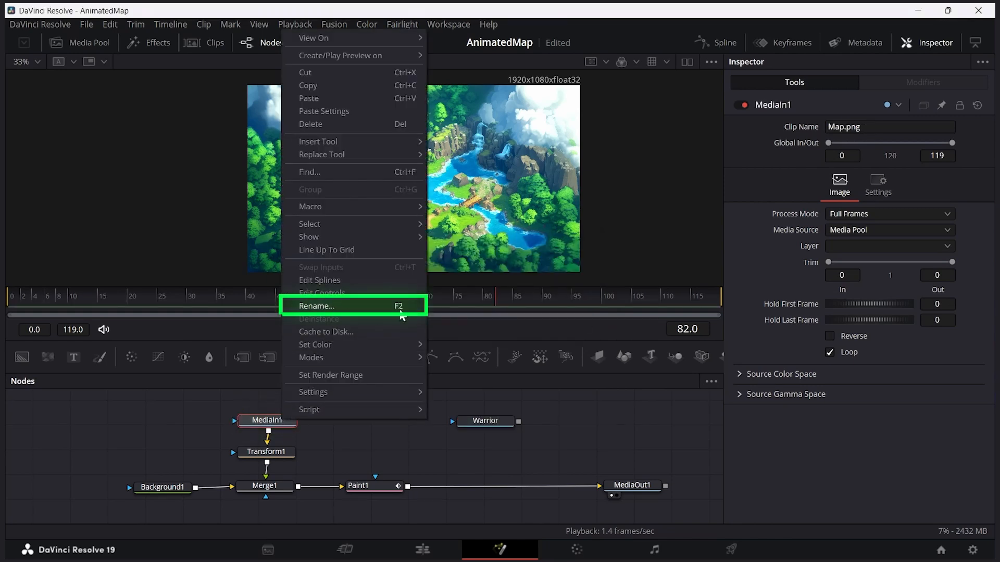
click(258, 422)
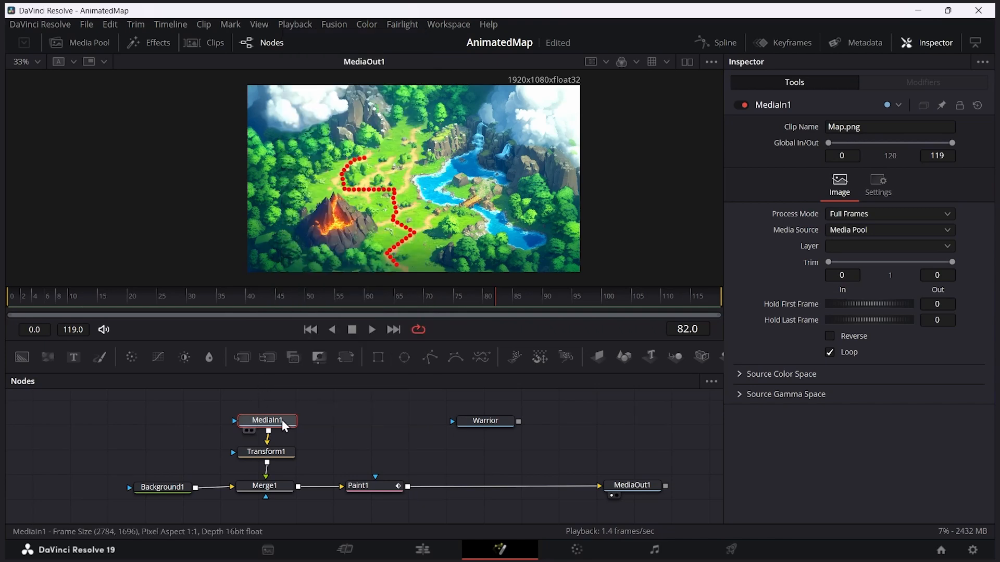
key(F2)
text(Map)
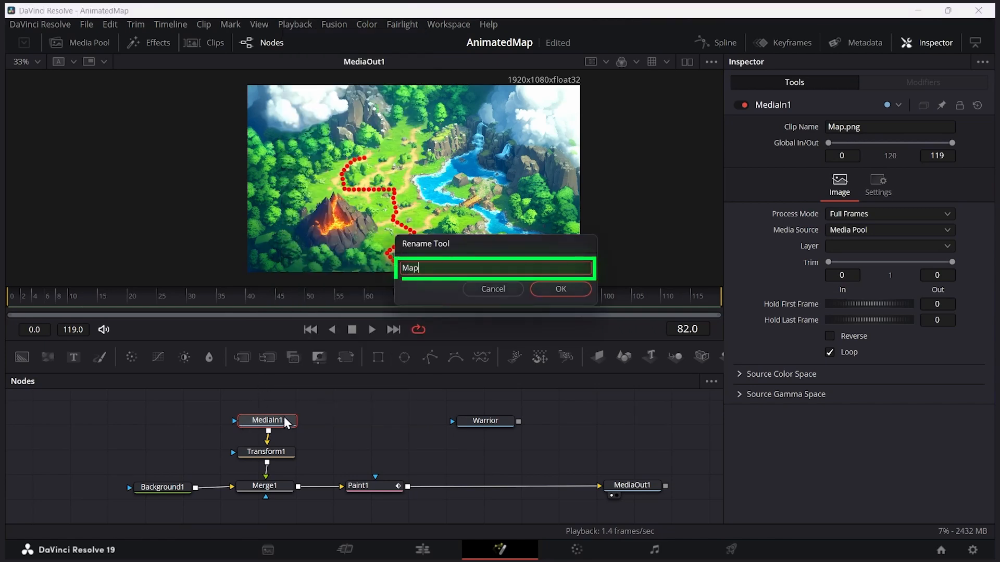
key(Return)
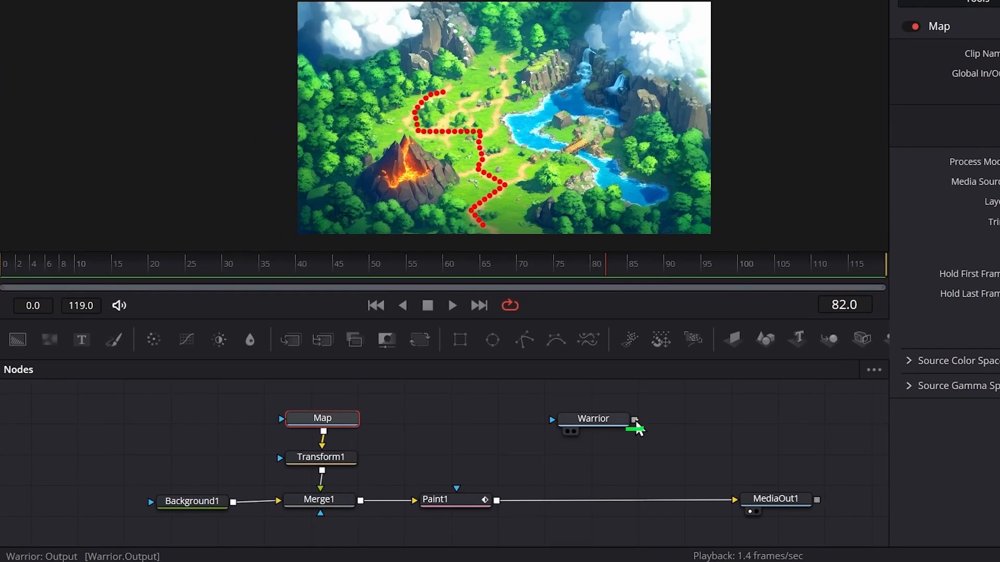
Step: Connect the Warrior node's output to Paint1's output to merge it over the map, and space out MediaOut1
drag(636, 425, 655, 426)
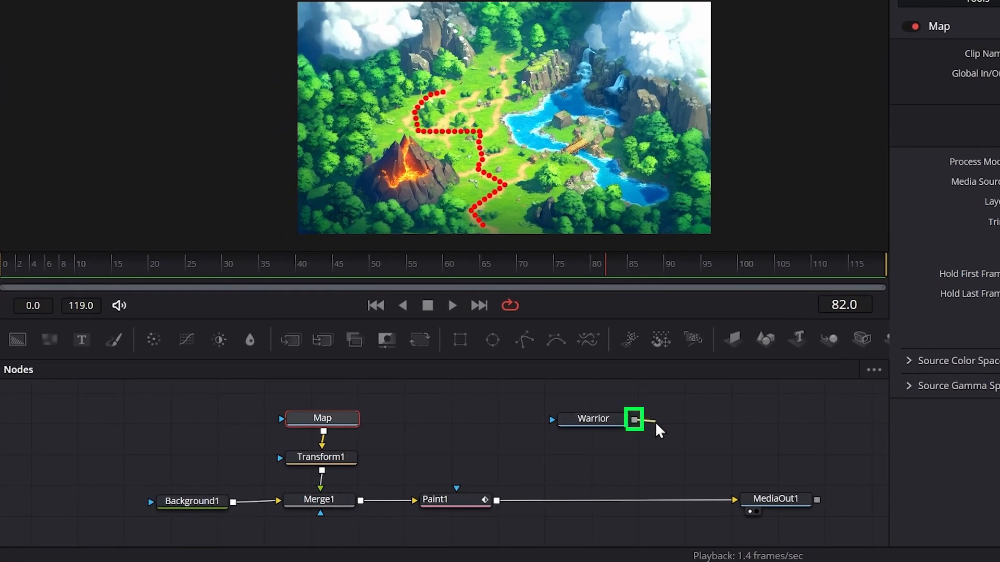
mouse_move(627, 458)
mouse_down()
mouse_move(511, 489)
mouse_move(499, 506)
mouse_up()
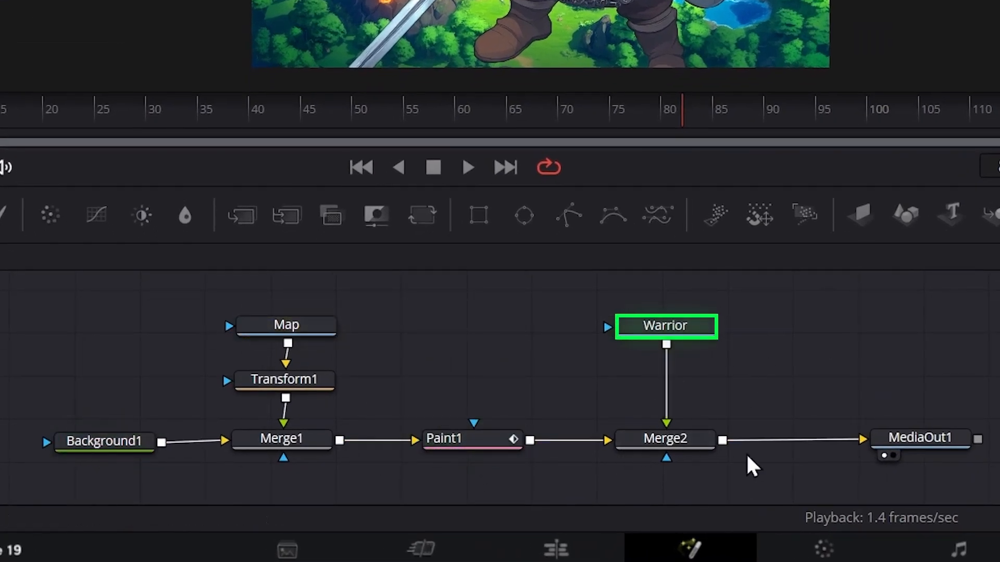
drag(931, 439, 948, 441)
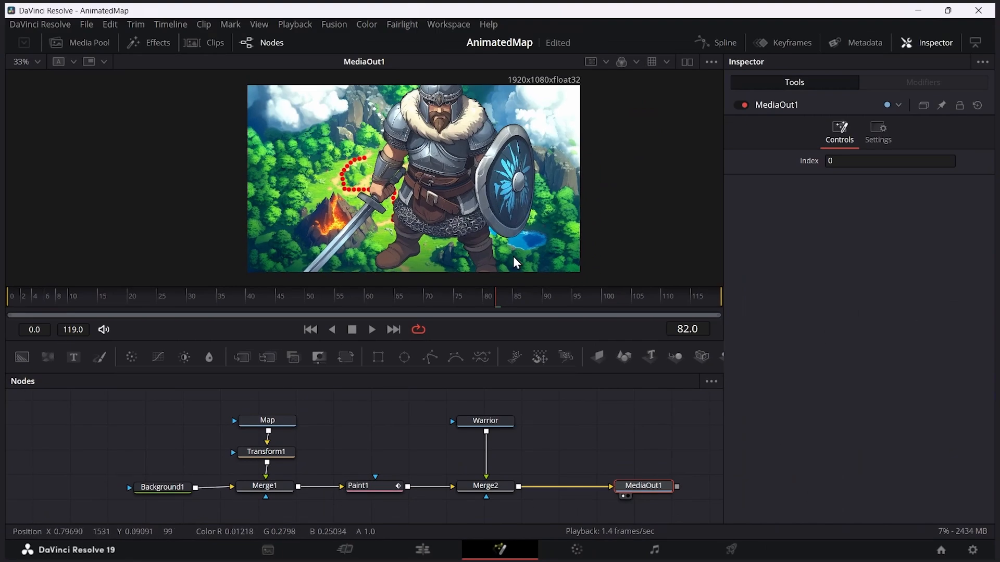
Step: Insert a Transform node between Warrior and Merge2, and space the nodes evenly
click(486, 421)
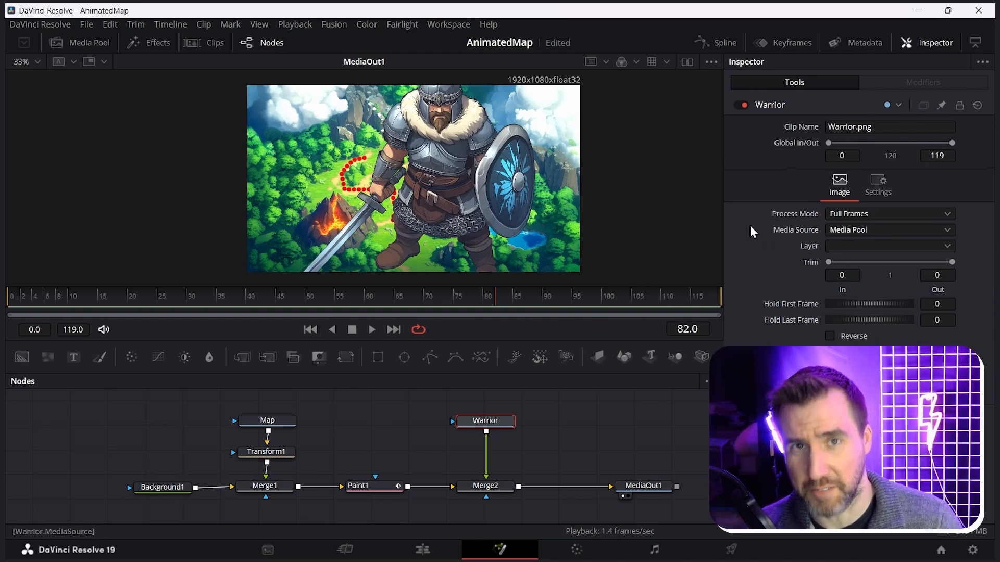
drag(346, 355, 491, 457)
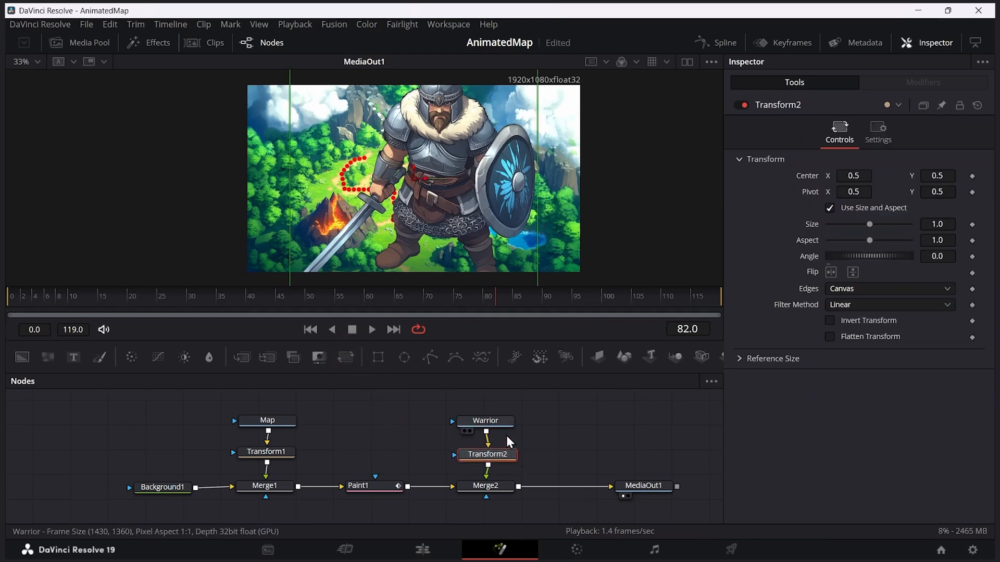
click(464, 449)
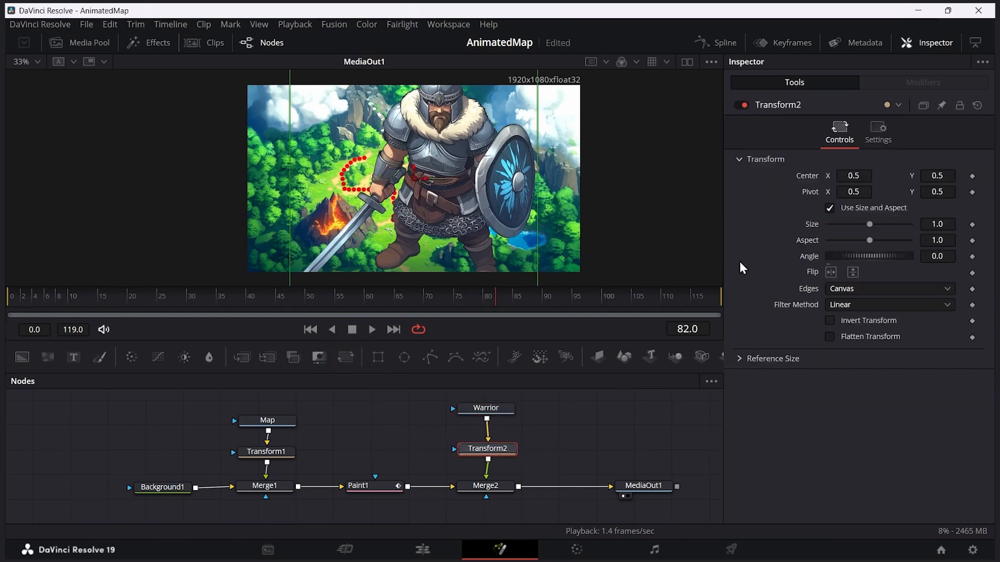
Step: Scale the warrior down on the map to a size of about 0.11 with Transform2
scroll(497, 196, down, 2)
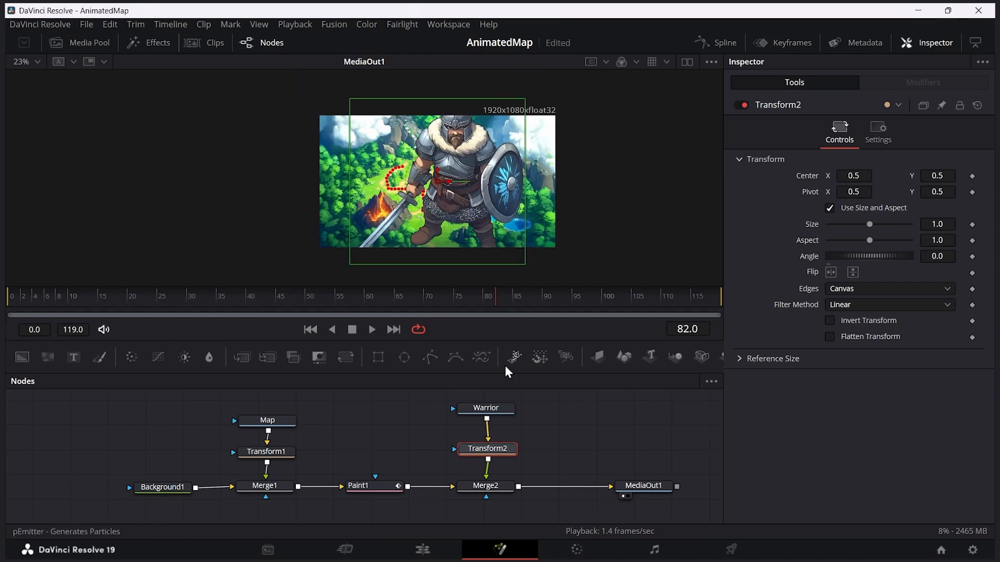
drag(454, 99, 412, 171)
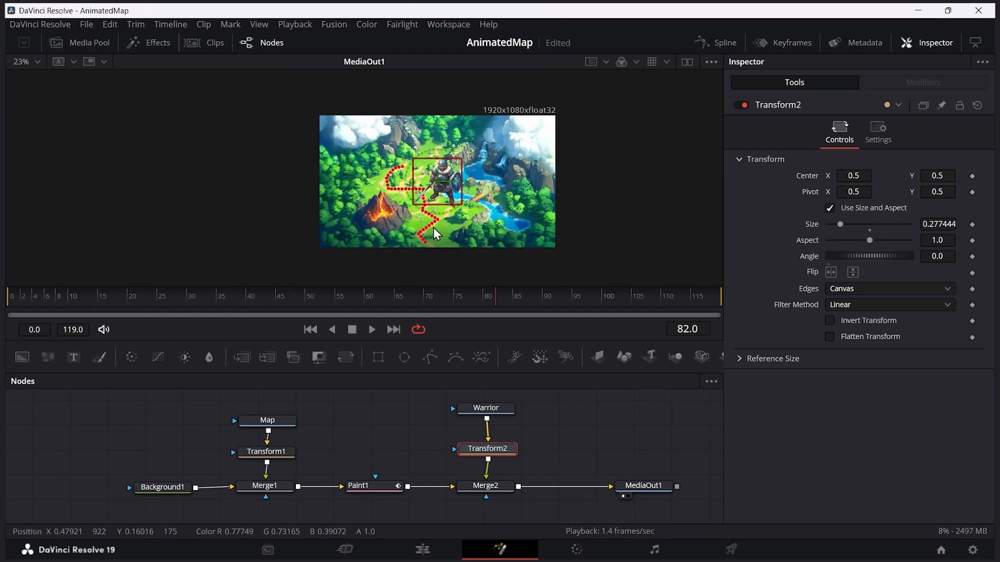
scroll(434, 224, up, 2)
drag(477, 202, 454, 180)
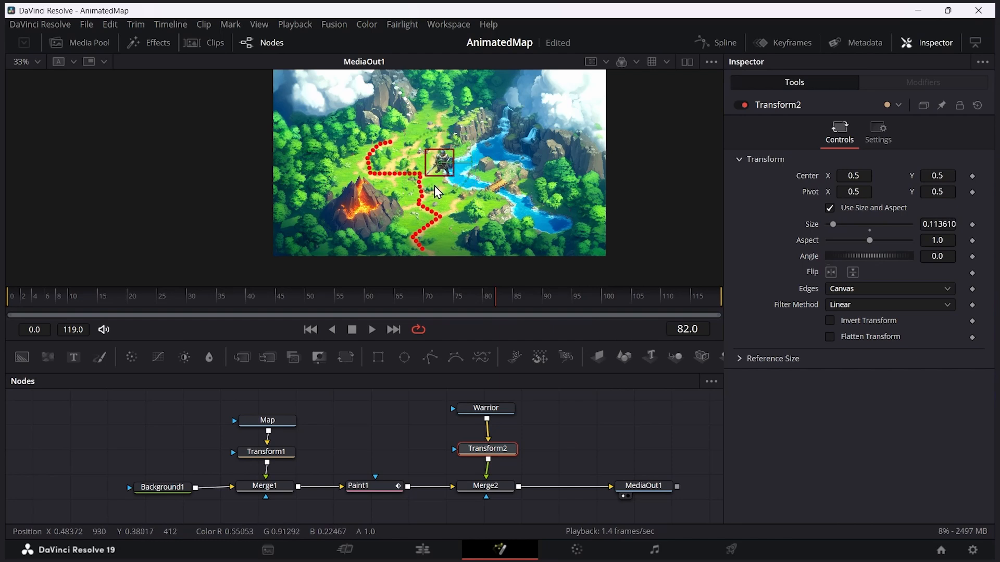
Step: Shrink the warrior to a size of about 0.09 and place it on the dotted route's start at the map's lower edge
scroll(433, 185, up, 2)
drag(446, 141, 423, 193)
drag(519, 234, 564, 162)
drag(468, 110, 418, 236)
drag(473, 207, 452, 239)
scroll(451, 237, down, 3)
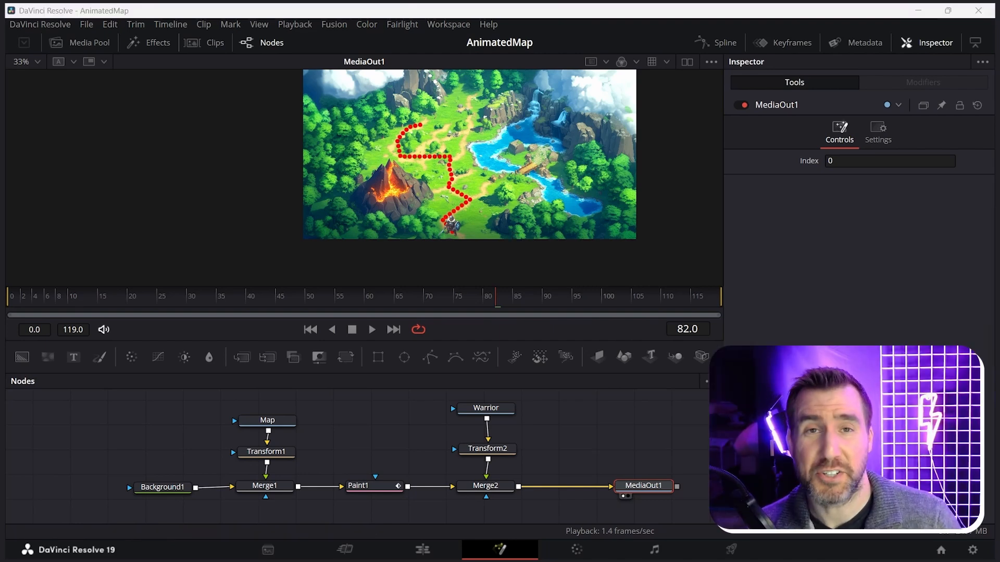
Step: Set a Center keyframe on Transform2 at frame 0
click(318, 298)
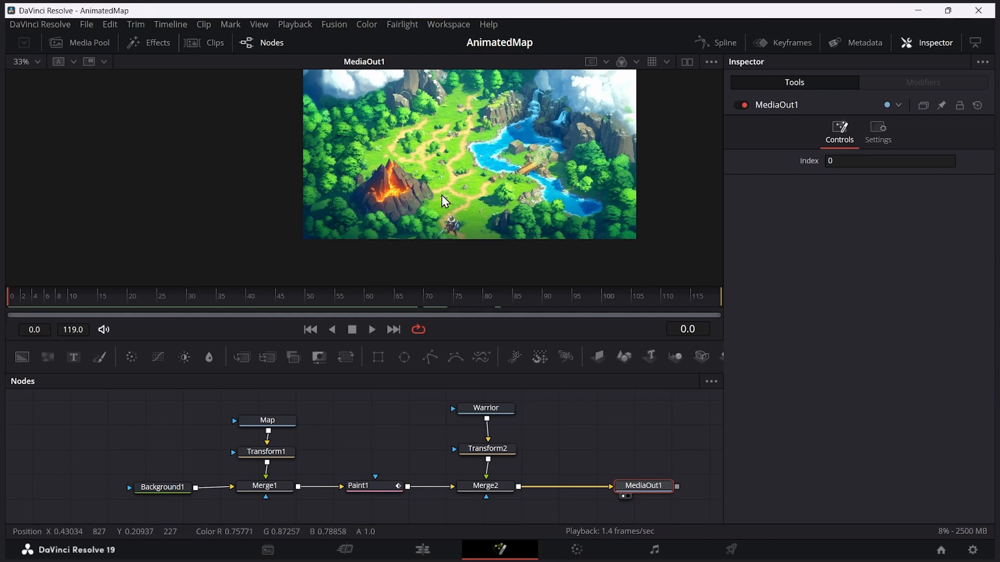
click(487, 448)
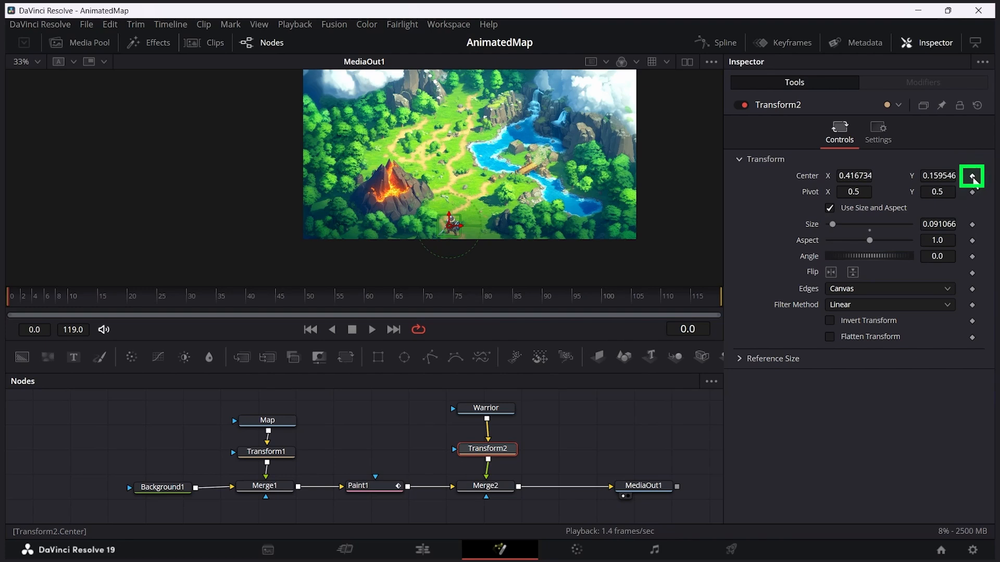
click(973, 176)
Step: Move the warrior to the dotted route's upper end at frame 119 to keyframe its Center there
click(168, 298)
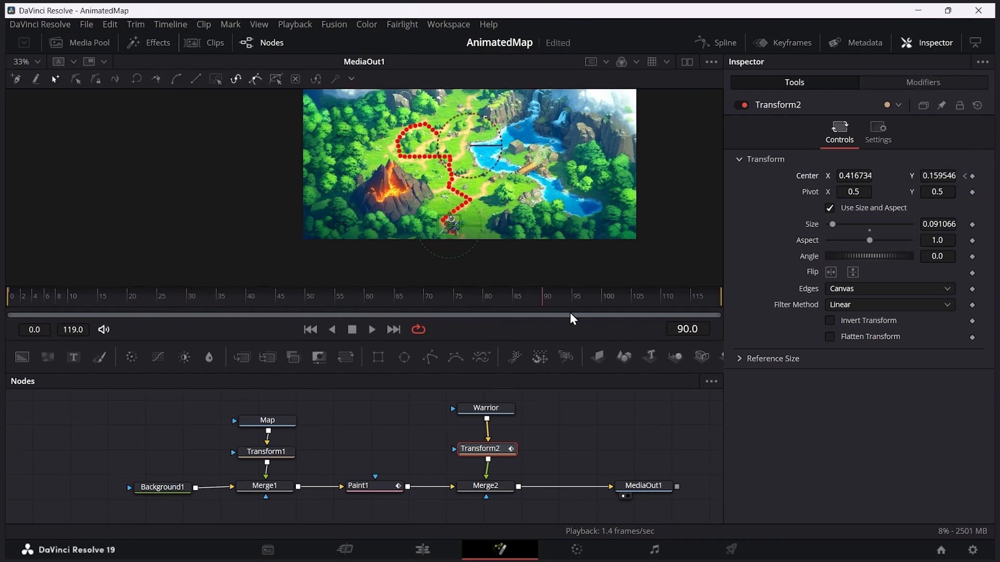
drag(689, 314, 717, 312)
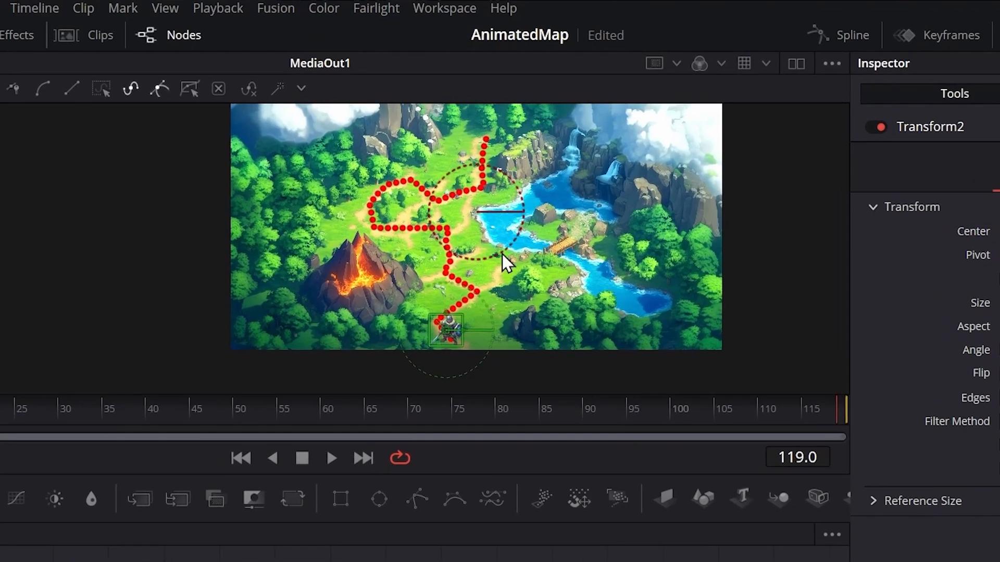
drag(445, 328, 487, 132)
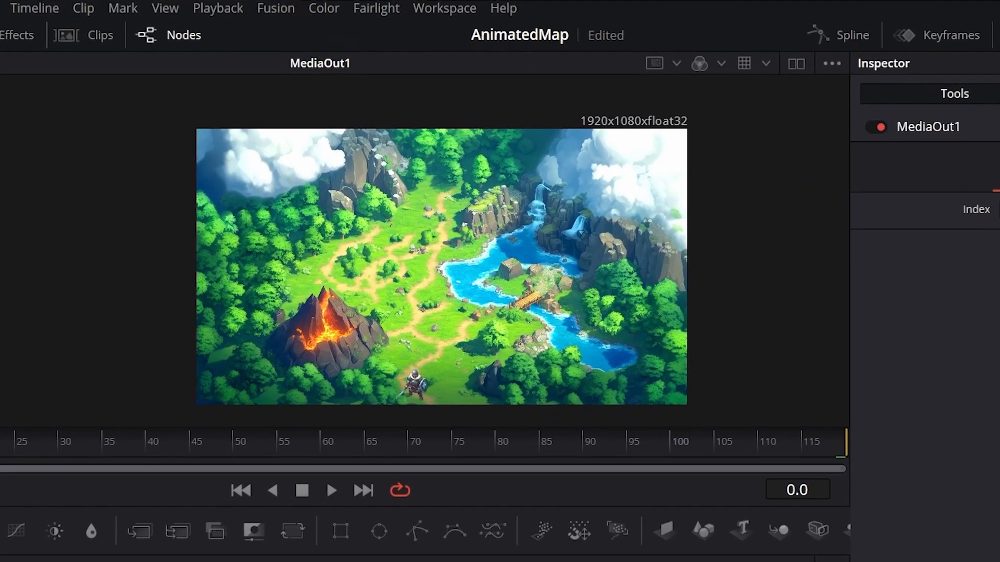
Step: Play back the warrior's movement and save the project
key(space)
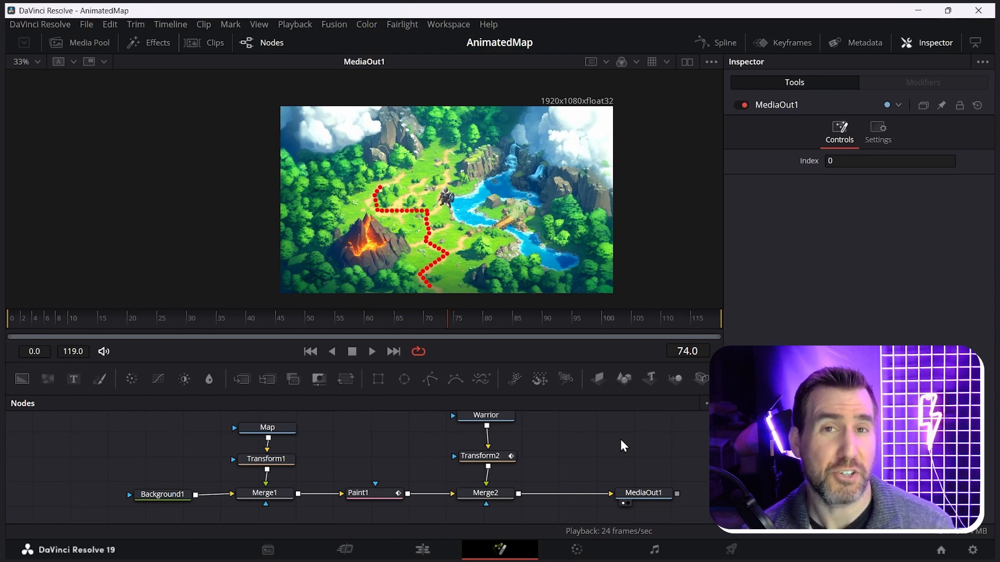
key(ctrl+s)
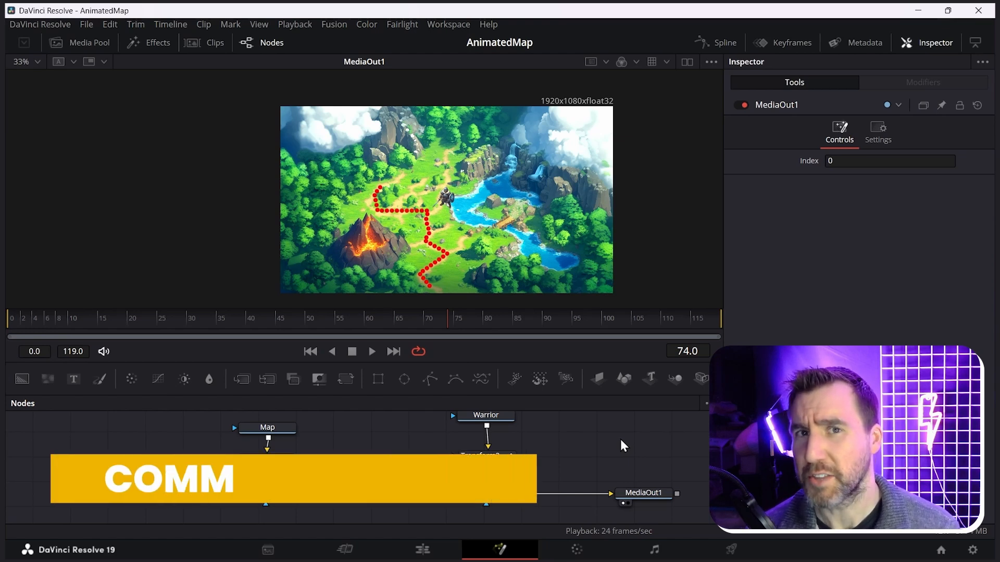
Step: Show Transform2's motion path at frame 119, add a point to it and place it on the route's uppermost bend
drag(573, 329, 757, 342)
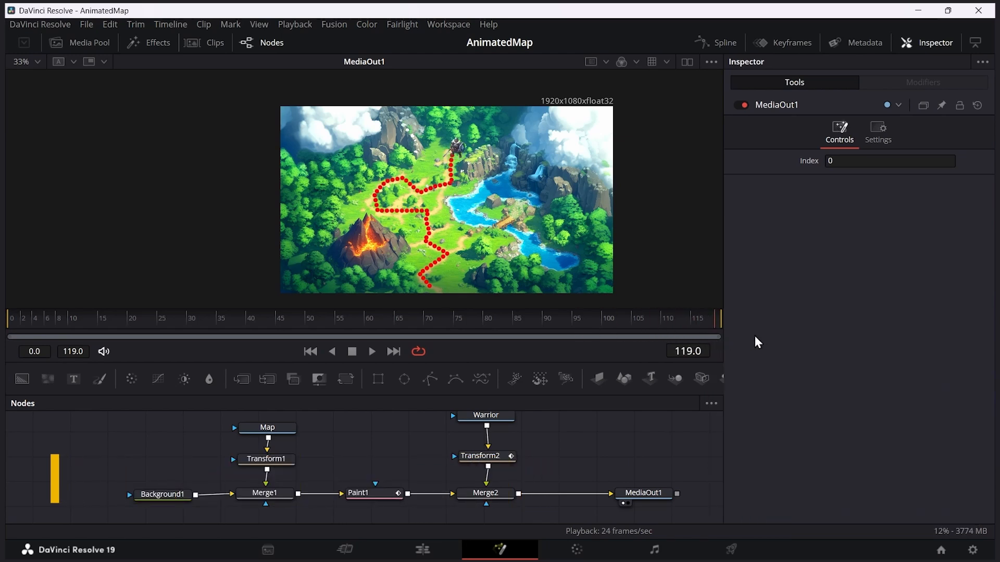
click(487, 457)
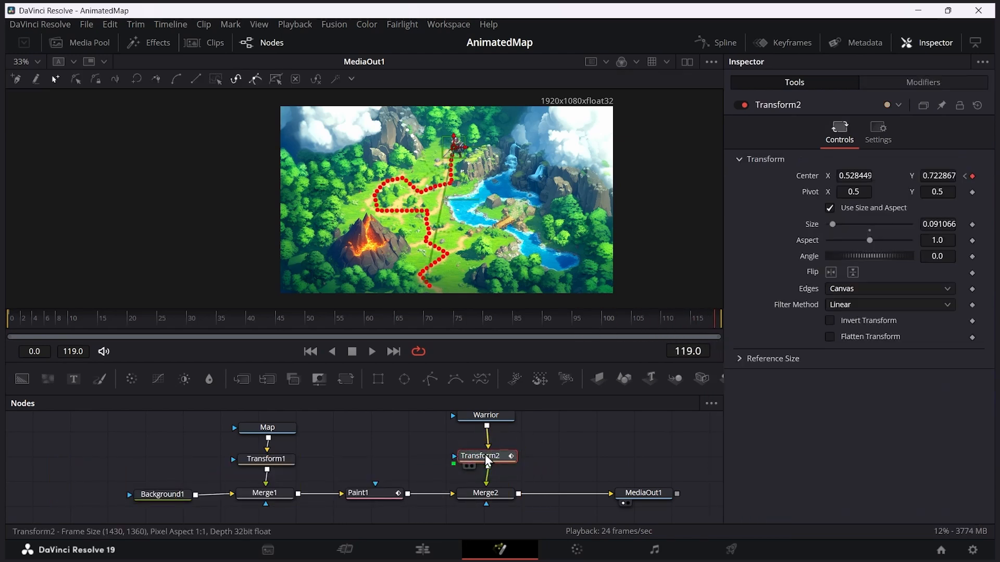
scroll(485, 184, up, 2)
drag(500, 189, 511, 169)
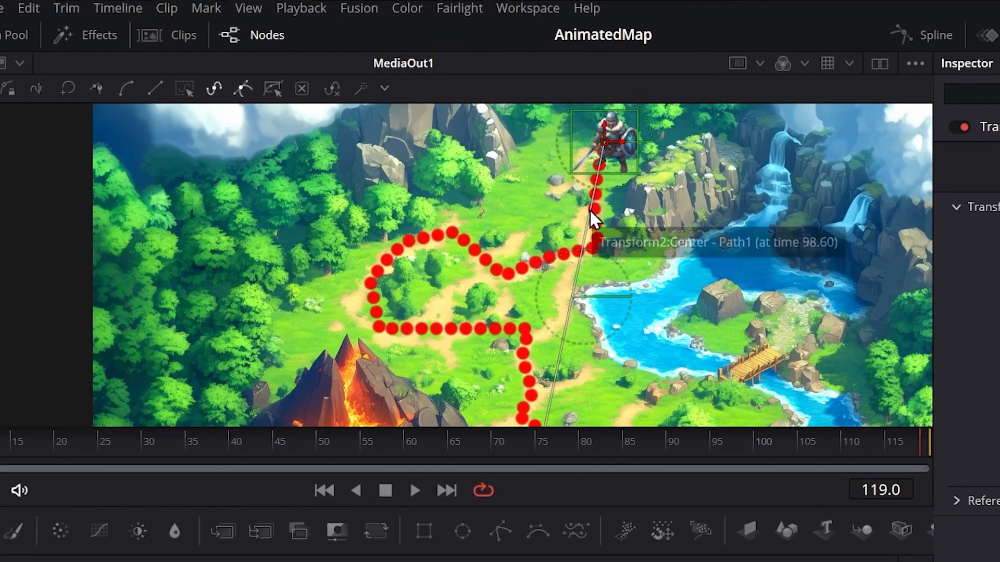
click(590, 209)
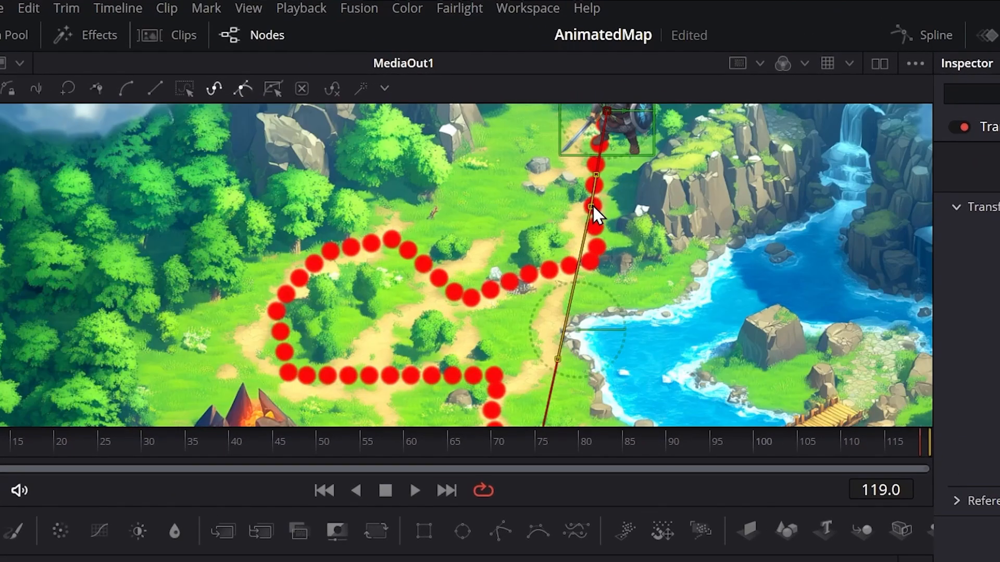
drag(592, 204, 596, 255)
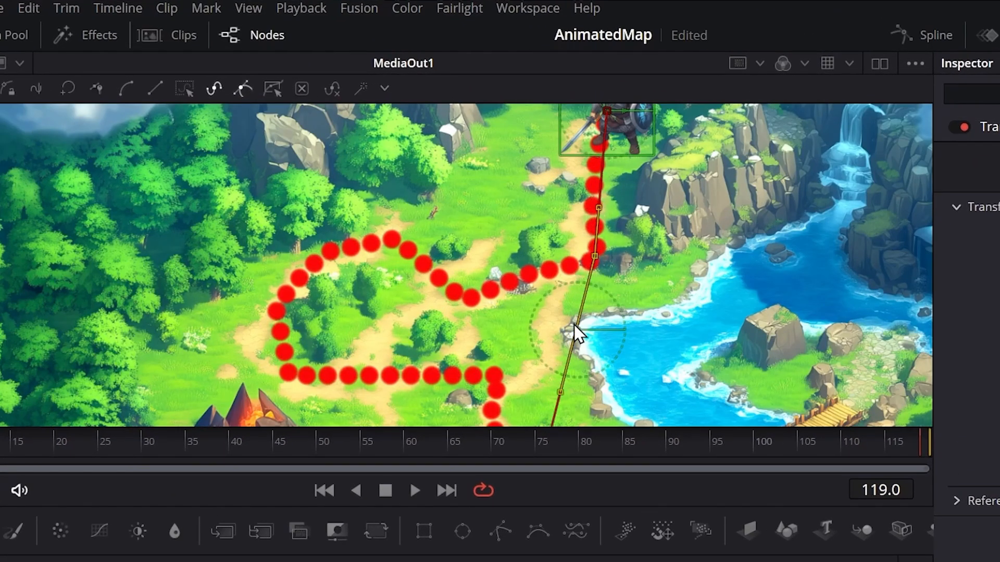
Step: Add further motion path points and fit them to the dotted route around the loop and above the volcano
drag(569, 357, 471, 296)
drag(474, 365, 390, 238)
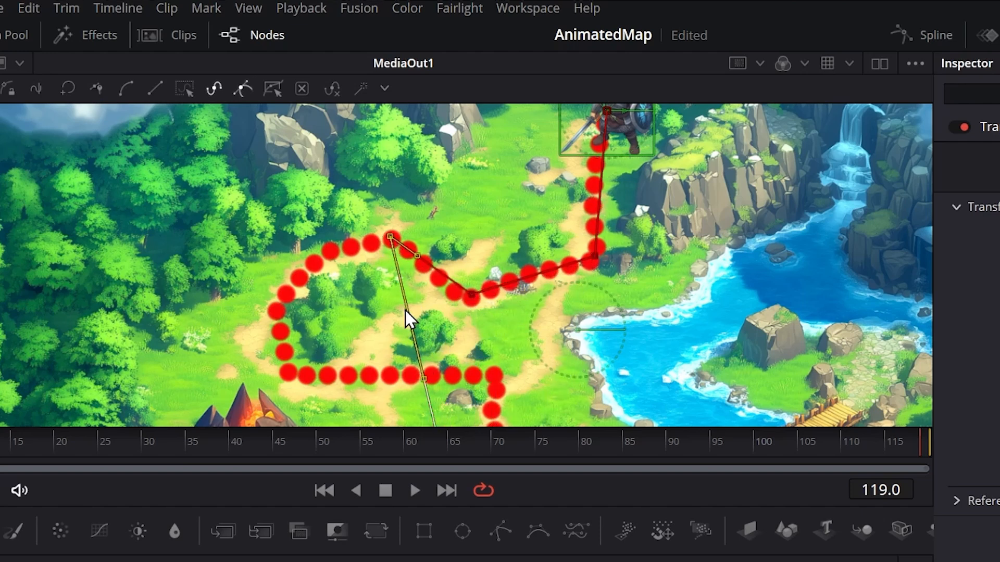
drag(410, 311, 327, 252)
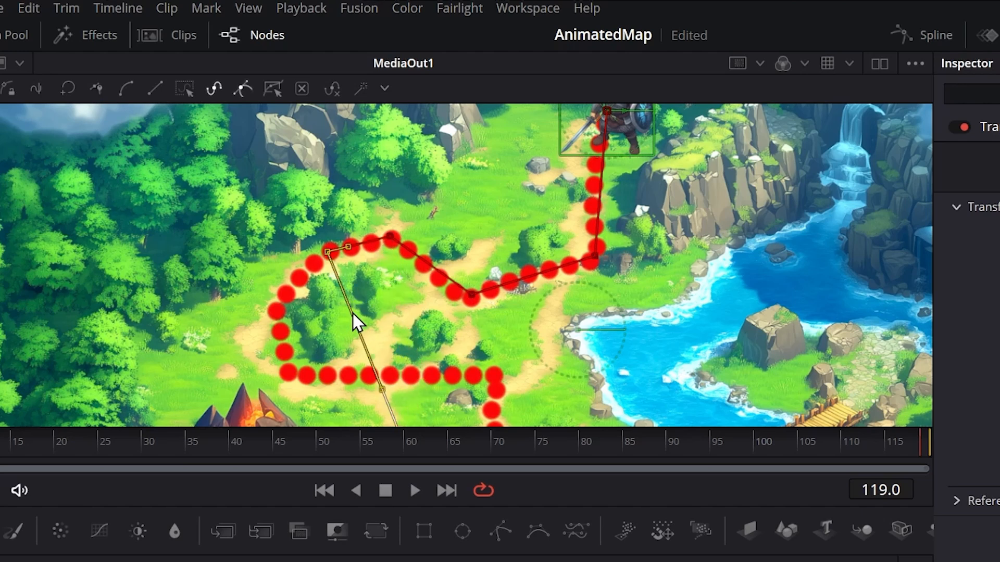
drag(354, 320, 288, 308)
drag(289, 308, 278, 307)
drag(346, 300, 319, 292)
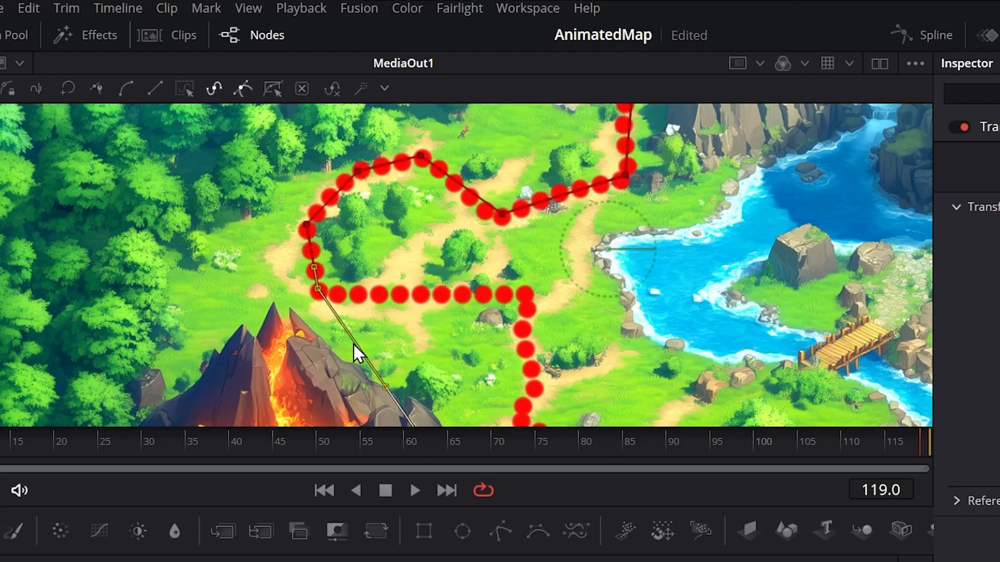
click(358, 347)
drag(361, 350, 526, 298)
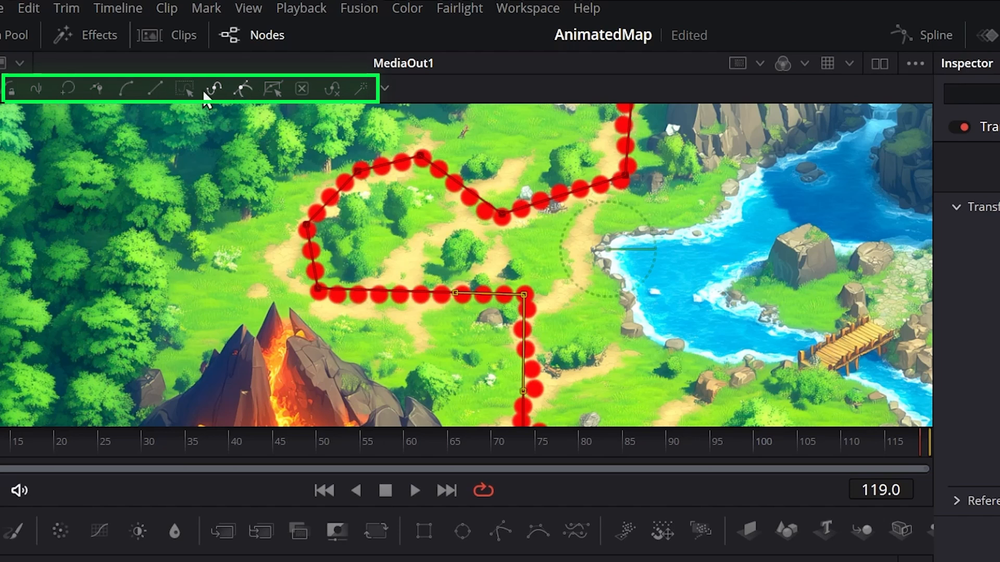
Step: Bend the motion path segment above the volcano with a point handle, and make it linear again
drag(457, 293, 383, 155)
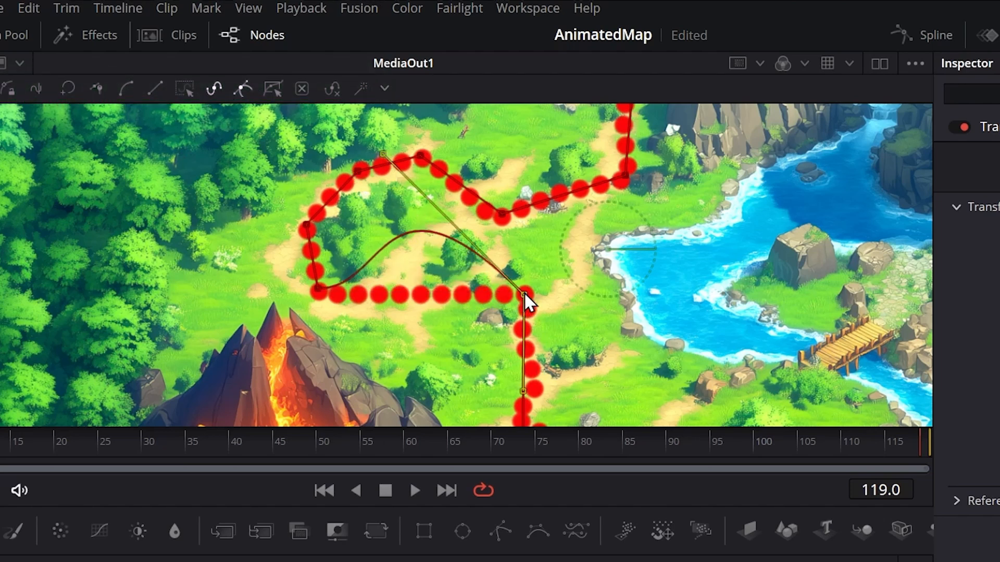
click(148, 88)
Step: Add motion path points along the route's lower zigzag and align the path down to its starting dot
scroll(573, 313, down, 1)
scroll(615, 309, down, 3)
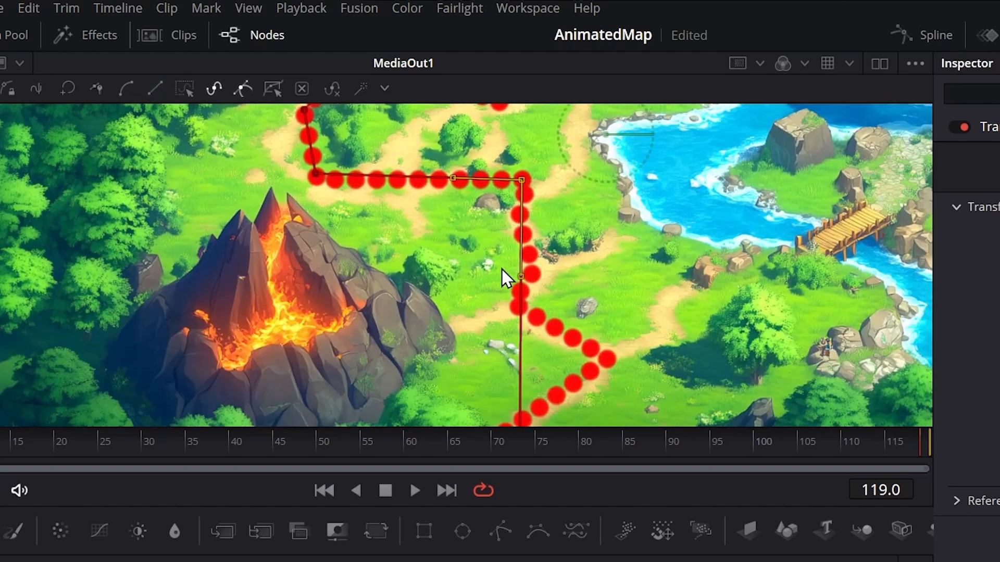
drag(520, 277, 517, 304)
click(518, 372)
drag(519, 372, 572, 373)
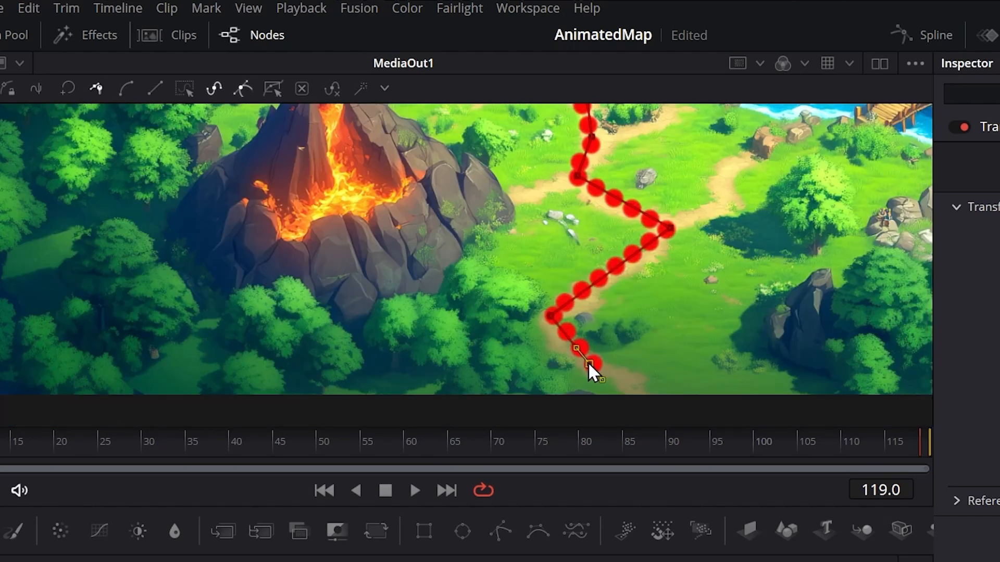
Step: Return to frame 0 and play back the warrior following the dotted route
click(733, 317)
scroll(726, 289, down, 4)
drag(757, 231, 741, 313)
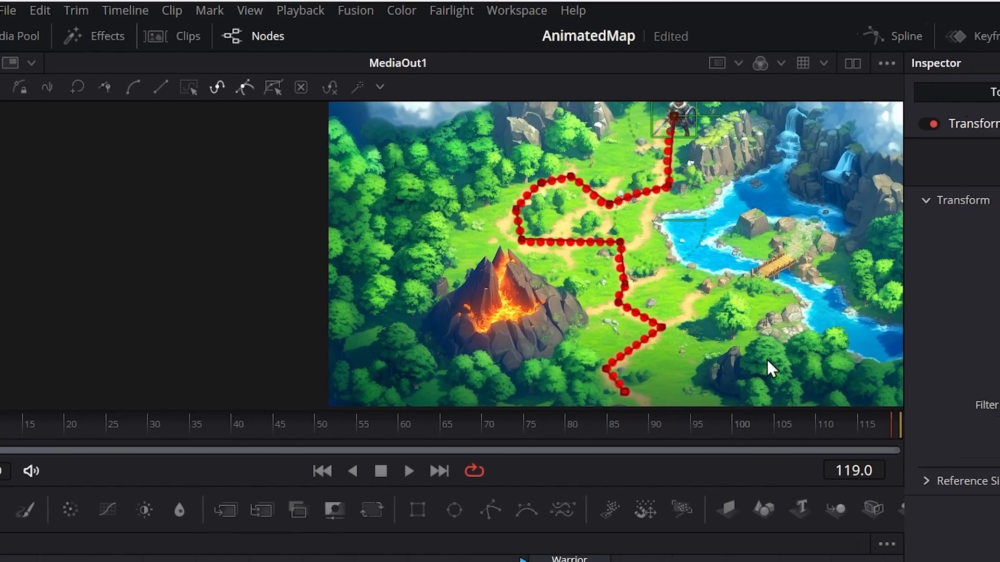
drag(745, 427, 17, 422)
drag(95, 311, 10, 314)
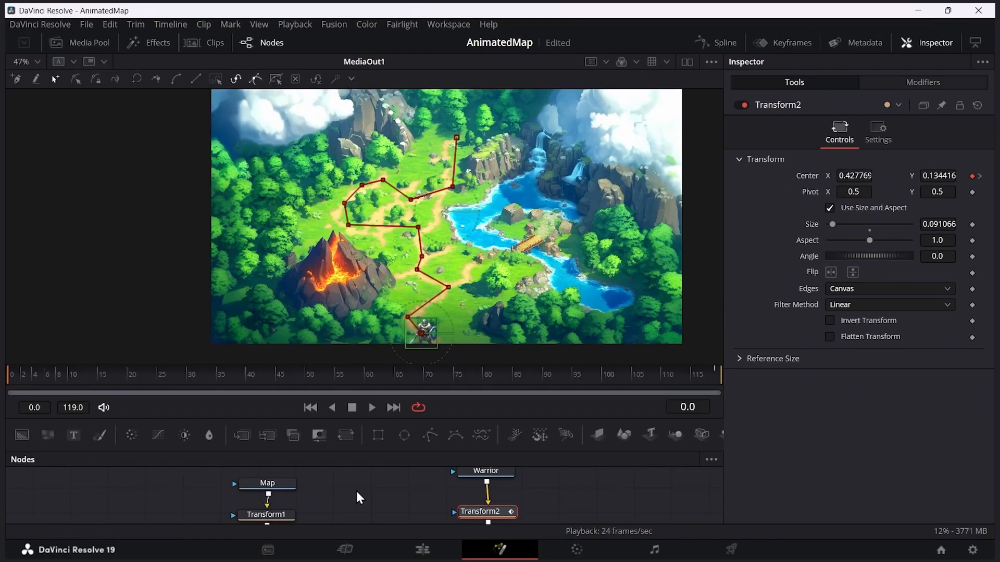
key(space)
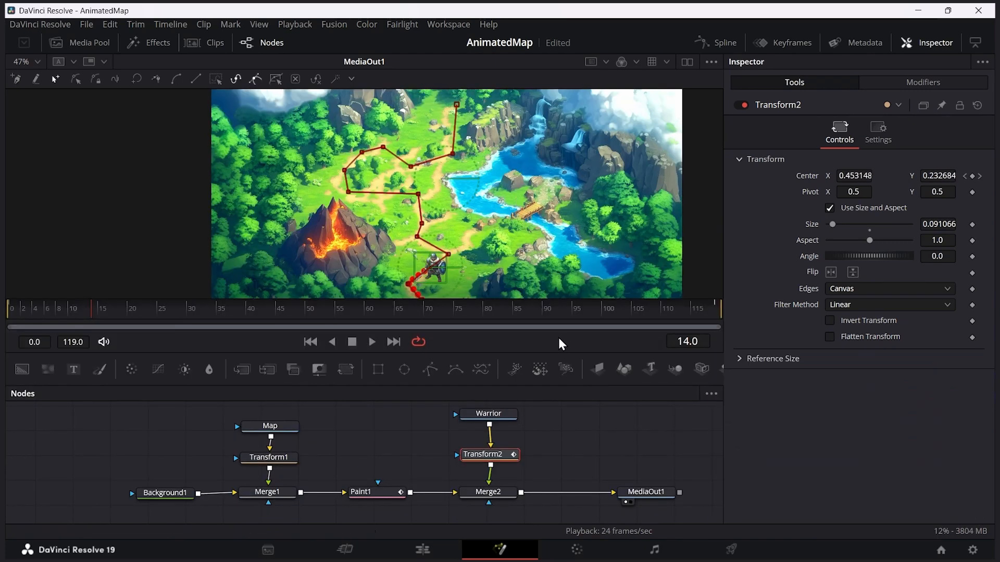
Step: At frame 119, reshape the Paint1 stroke by pulling its corner right to the lake and its loop's side further left
click(575, 310)
drag(591, 312, 729, 308)
click(364, 492)
scroll(420, 202, up, 5)
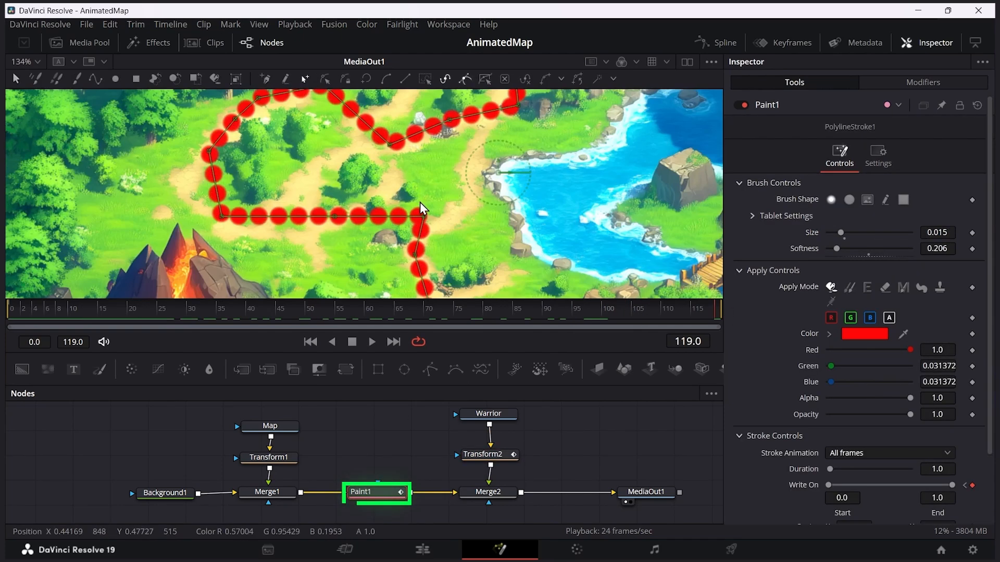
drag(425, 217, 500, 167)
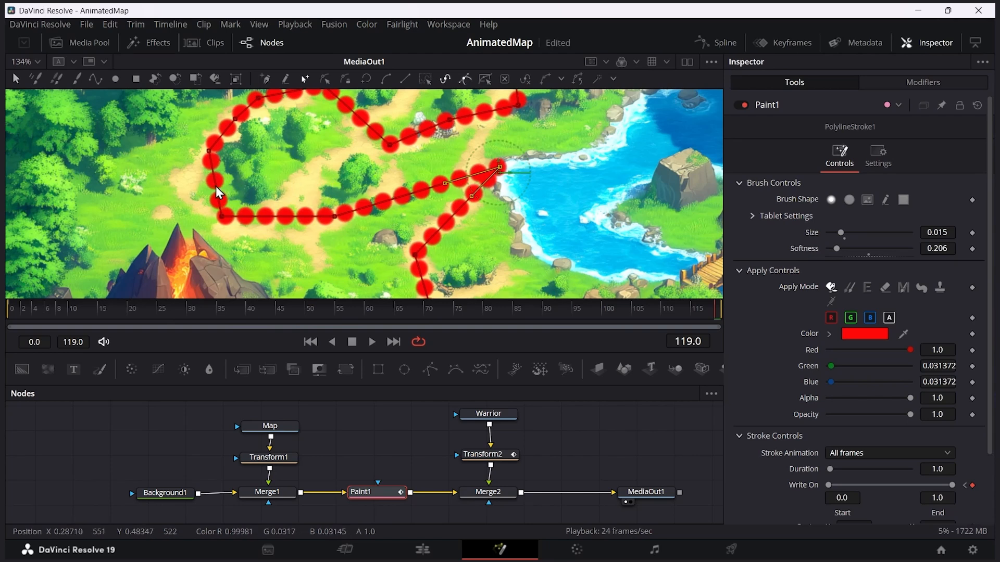
drag(215, 188, 124, 195)
scroll(317, 292, down, 2)
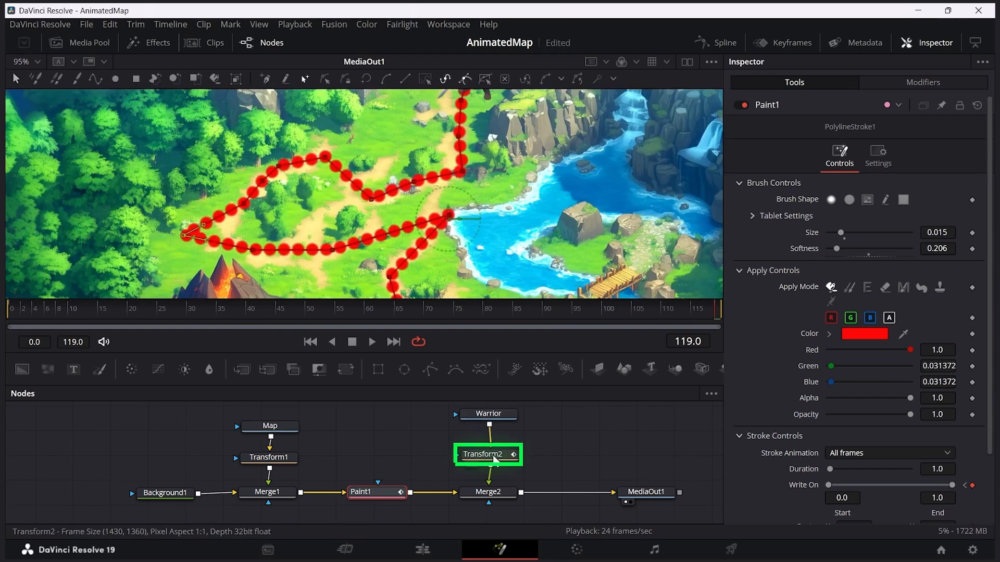
Step: Add a point on Transform2's motion path at the loop's outer side and move it to the dotted route's new left tip
click(494, 458)
scroll(520, 192, down, 2)
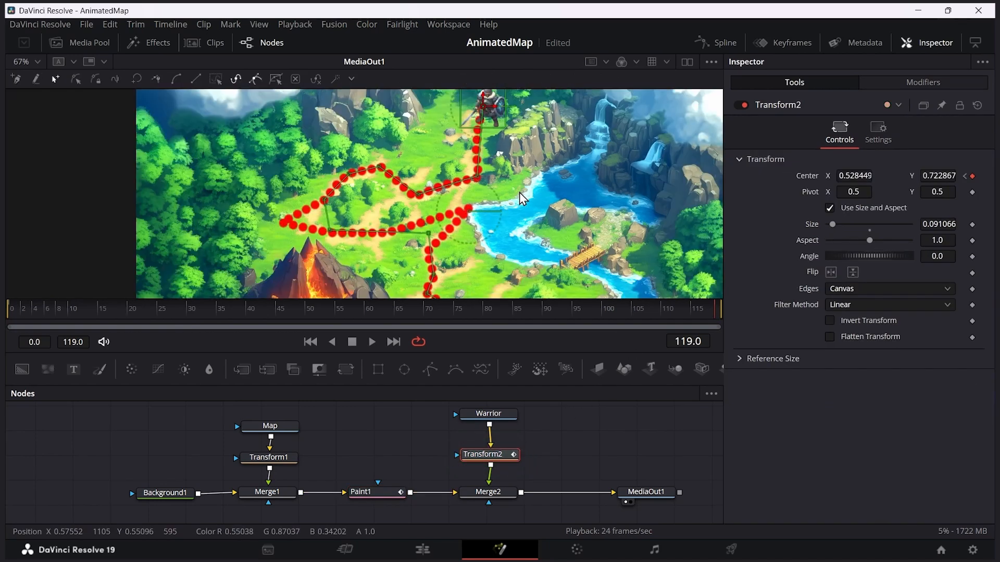
scroll(309, 203, up, 5)
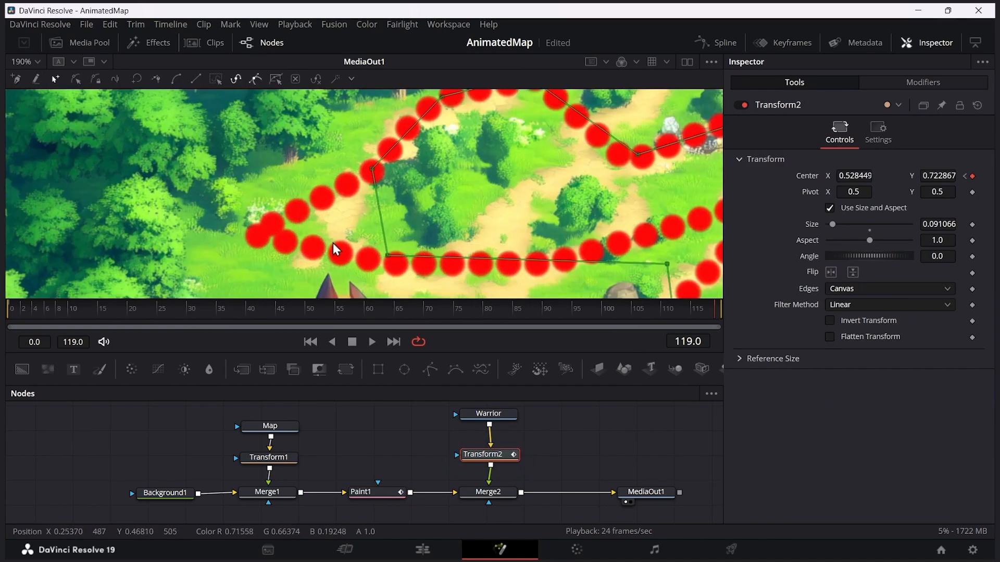
click(380, 215)
drag(380, 214, 259, 229)
Step: Move the motion path's corner to the route's lakeside tip and add points to match the curved stretch above the volcano
drag(613, 225, 564, 164)
drag(566, 246, 577, 198)
drag(518, 230, 466, 231)
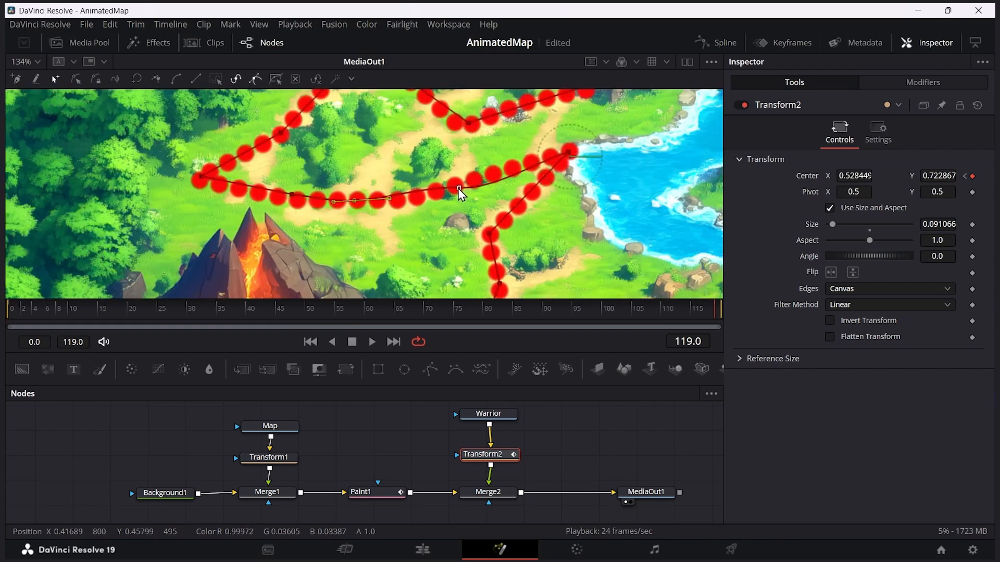
click(457, 189)
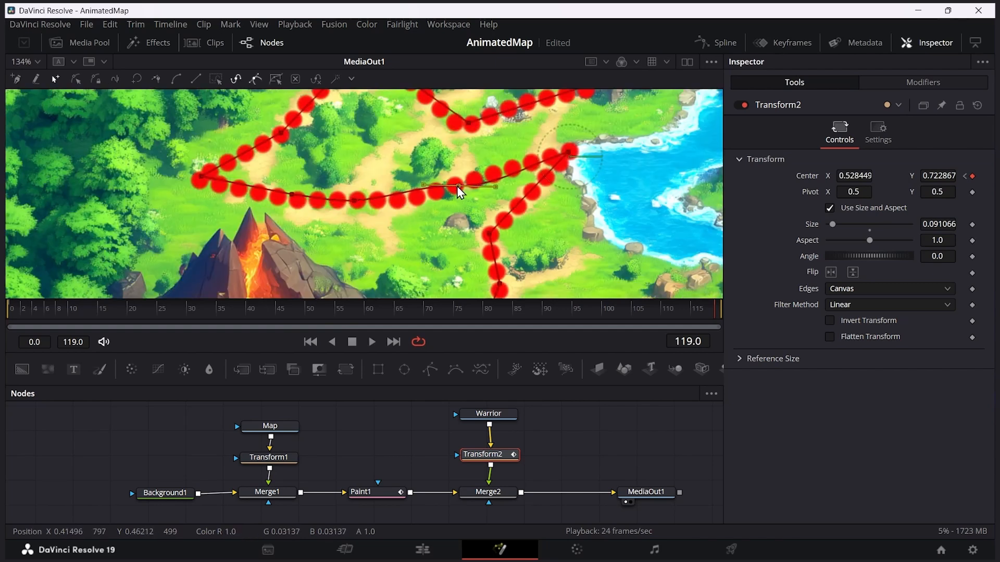
scroll(493, 196, down, 8)
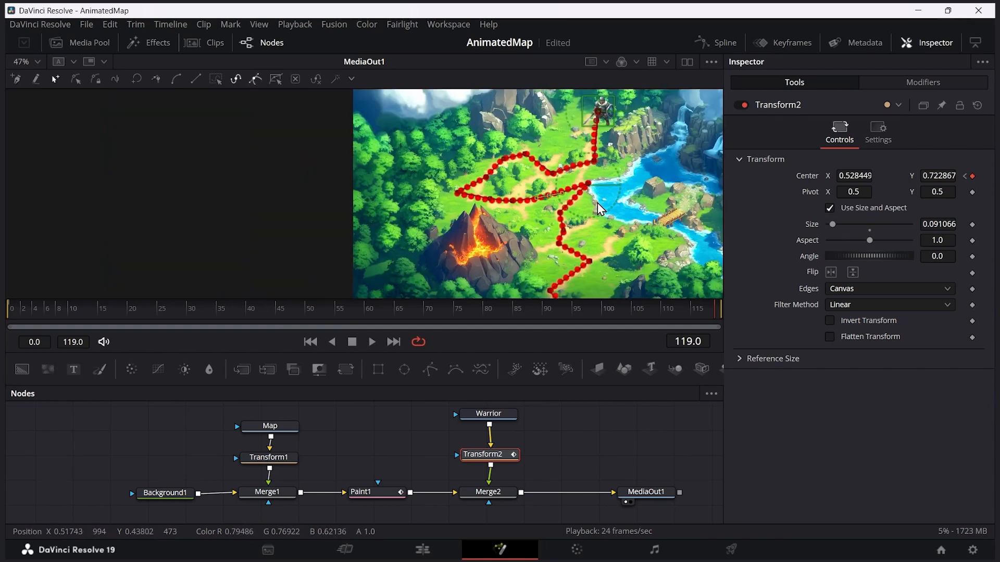
Step: Return to frame 0 and play back the warrior along the reshaped route
click(352, 307)
drag(352, 308, 7, 317)
key(space)
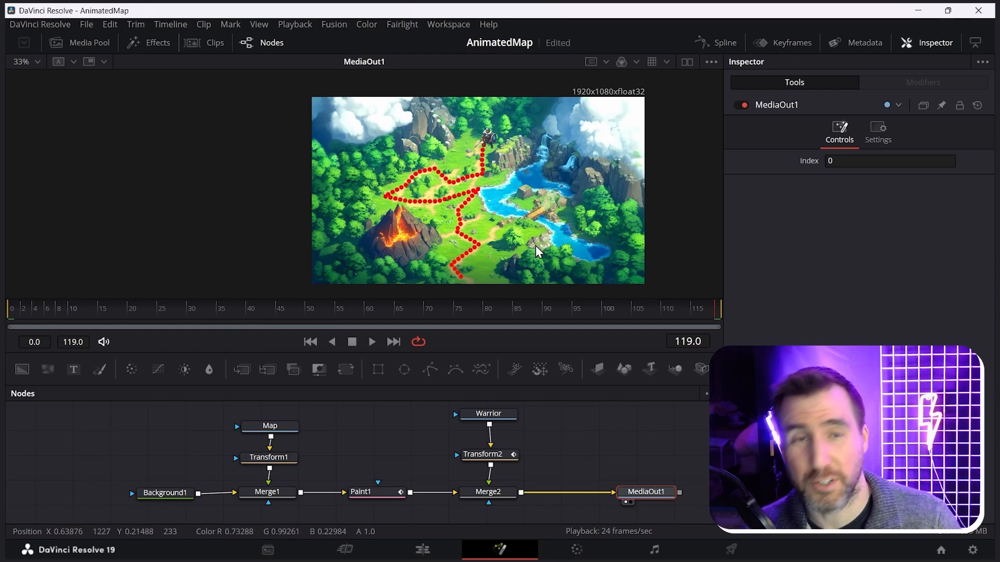
Step: Make room between Merge2 and MediaOut1, search the effects for fastnoise, and add a FastNoise node above the gap
click(373, 494)
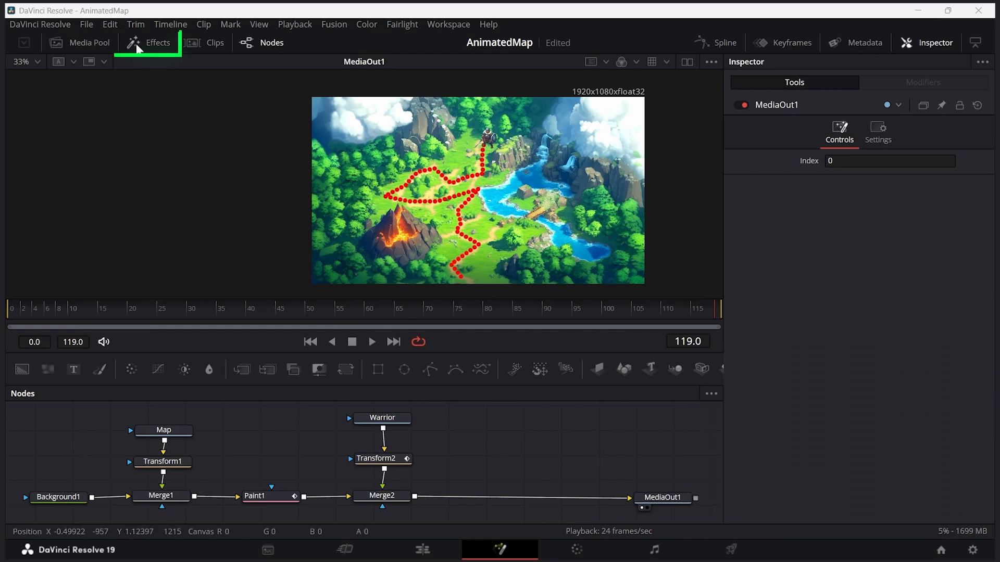
click(150, 47)
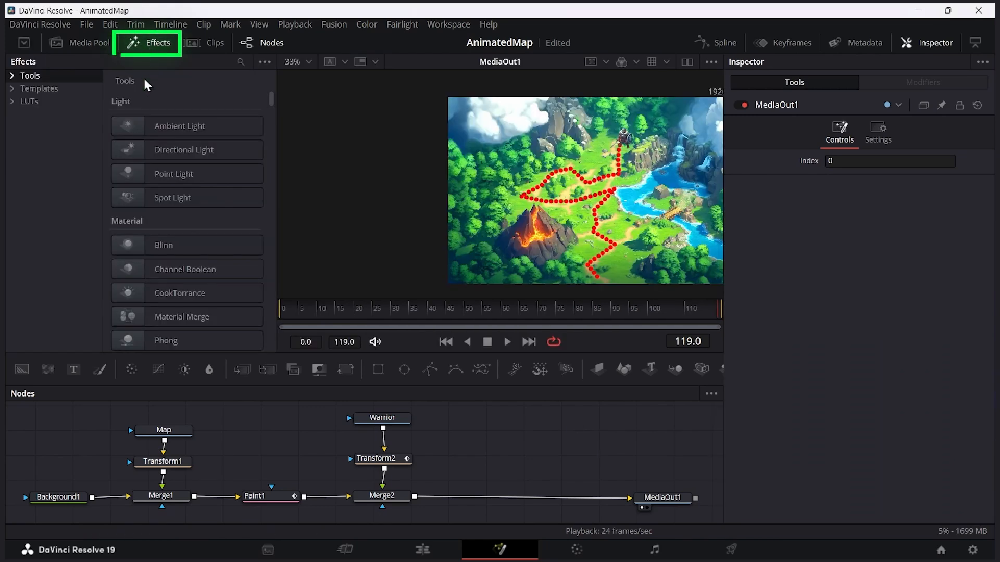
click(239, 62)
text(fa)
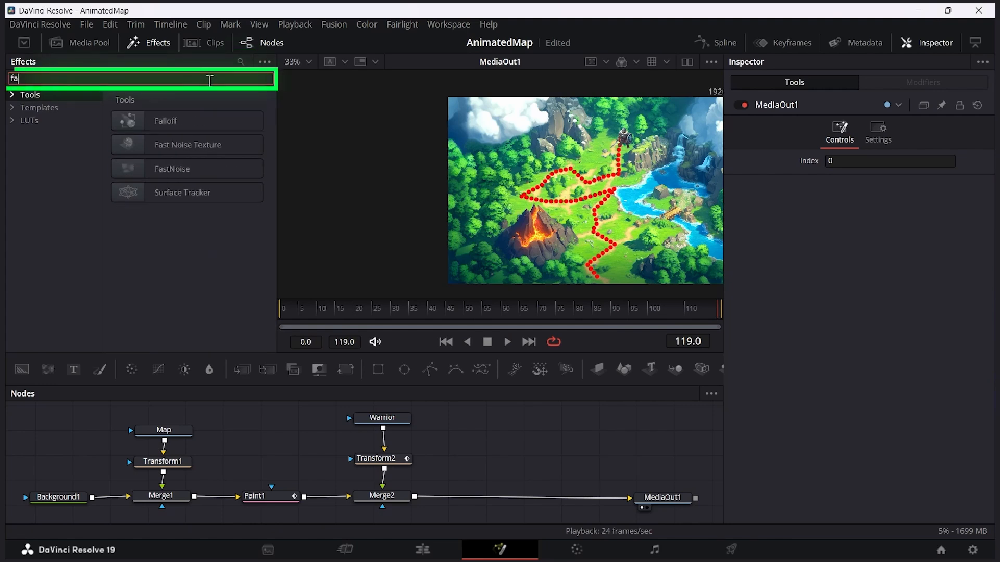
text(stnoise)
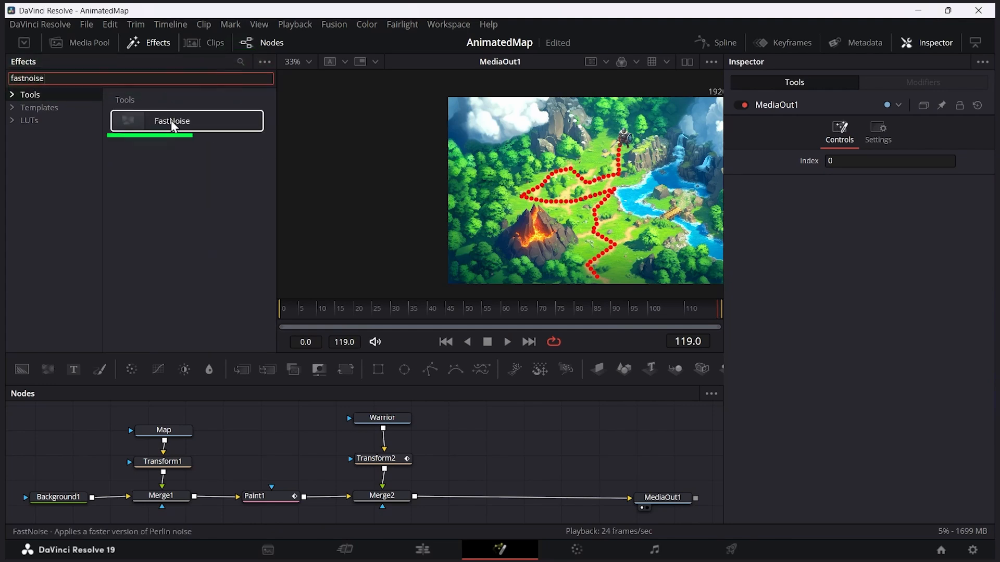
drag(172, 125, 542, 422)
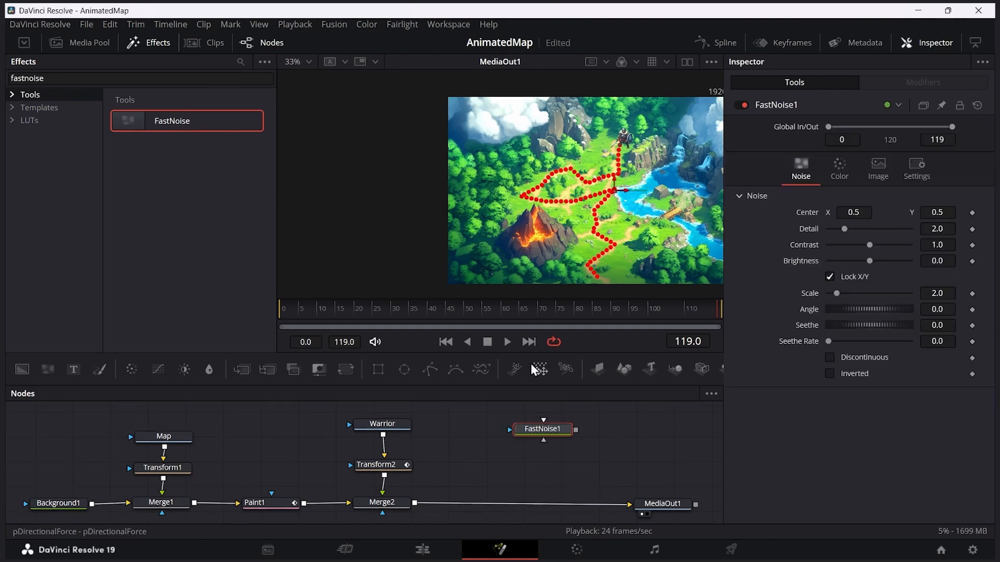
Step: Hide the effects library and merge FastNoise1 over Merge2's output, placing the noise node above the new merge
click(156, 43)
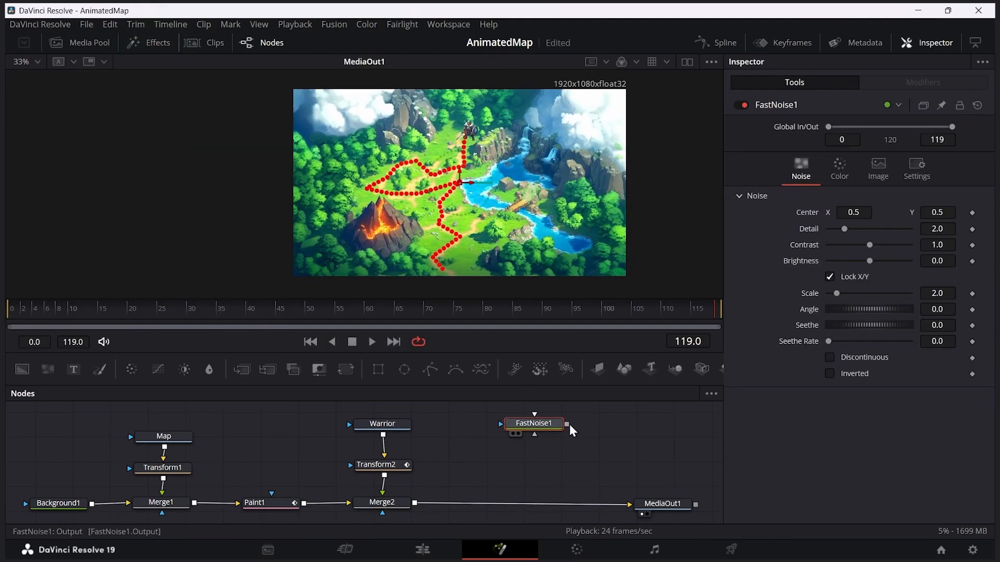
drag(567, 423, 416, 504)
drag(553, 421, 618, 428)
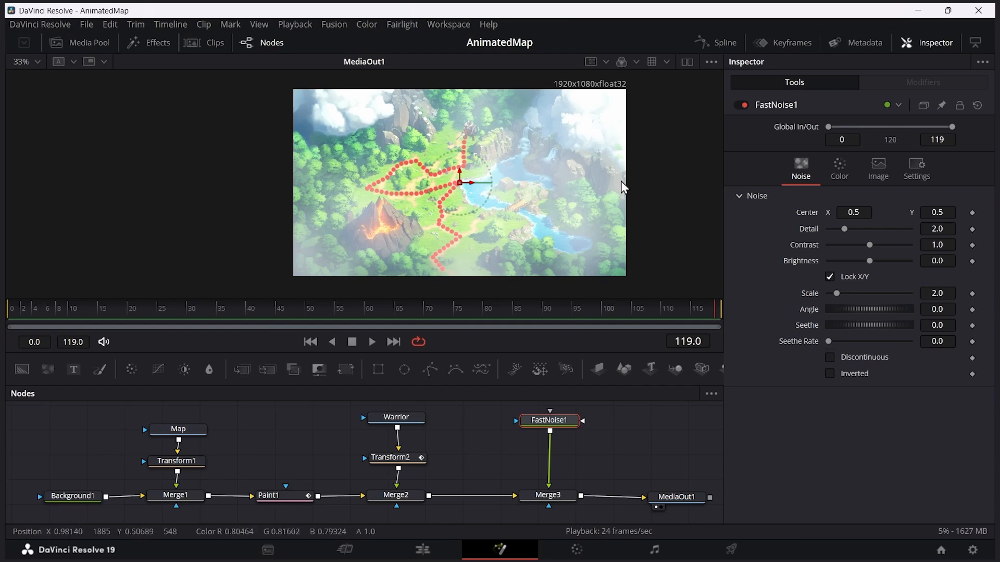
Step: Set FastNoise1's Scale to about 7.87 and play back the composition
drag(837, 293, 860, 301)
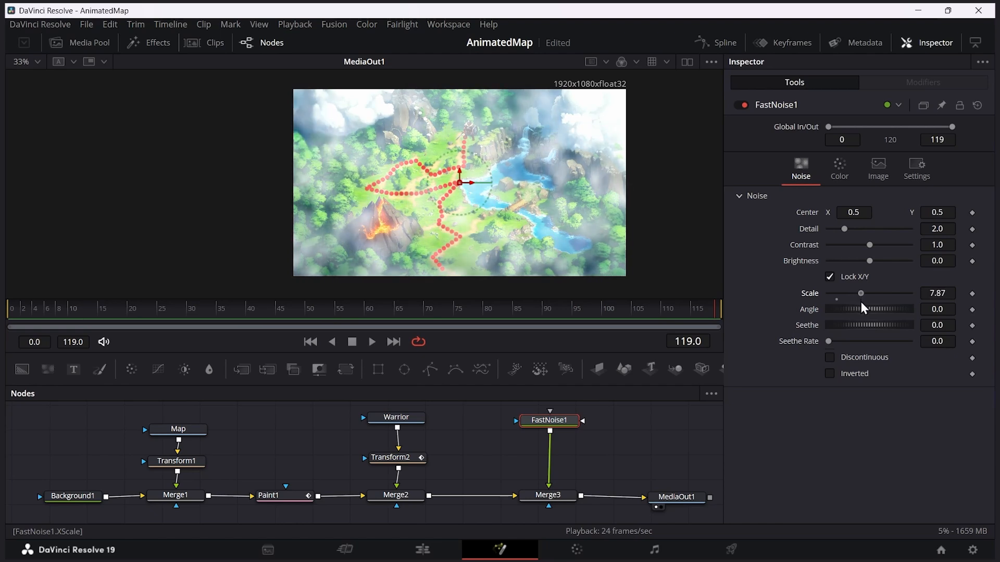
click(325, 311)
key(space)
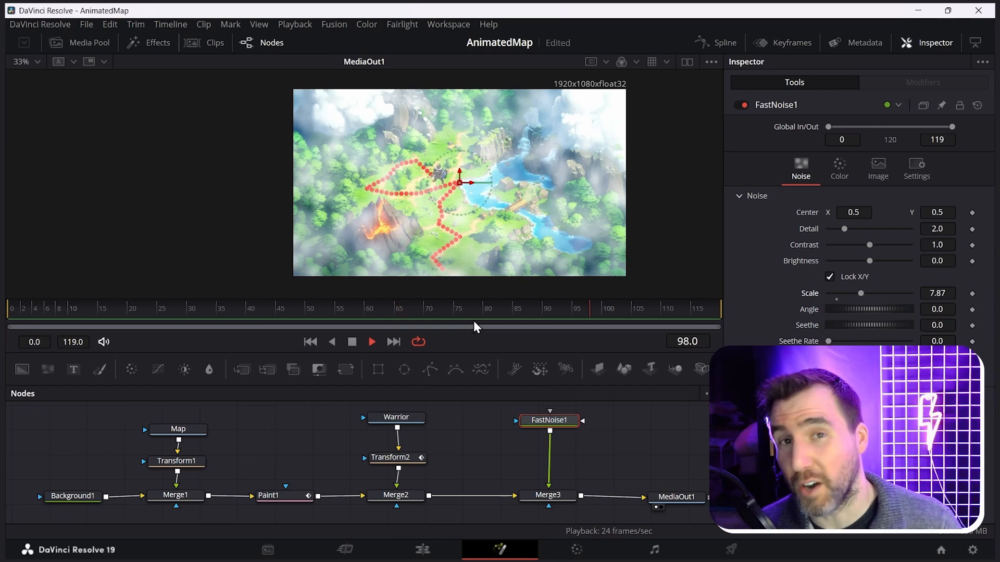
Step: Keyframe FastNoise1's Center at frame 0, and set it to X 0.791, Y 0.684 at frame 119
click(242, 306)
drag(241, 306, 11, 307)
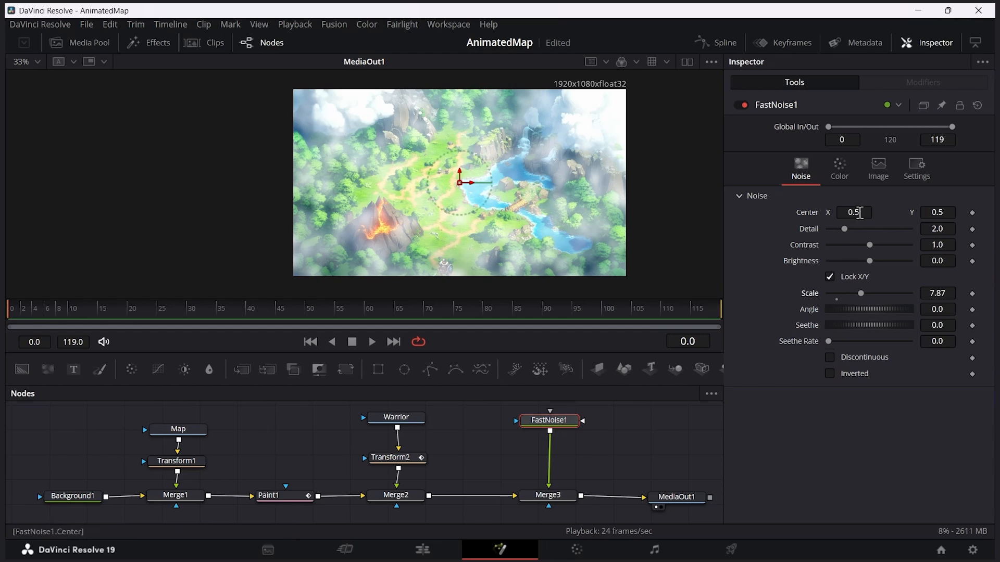
click(972, 212)
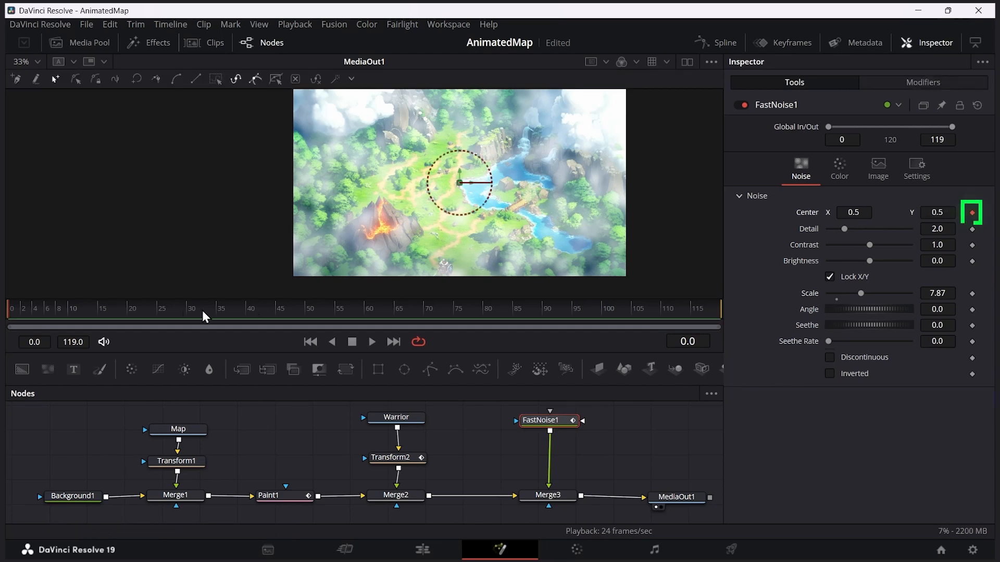
drag(93, 311, 636, 323)
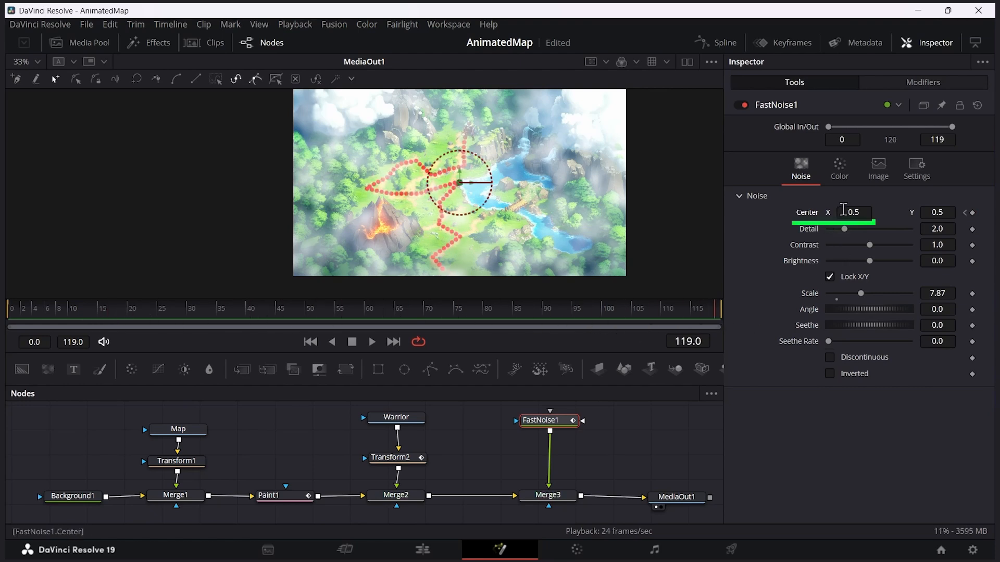
drag(859, 212, 989, 214)
mouse_move(859, 212)
mouse_down()
mouse_move(880, 212)
mouse_move(852, 214)
mouse_up()
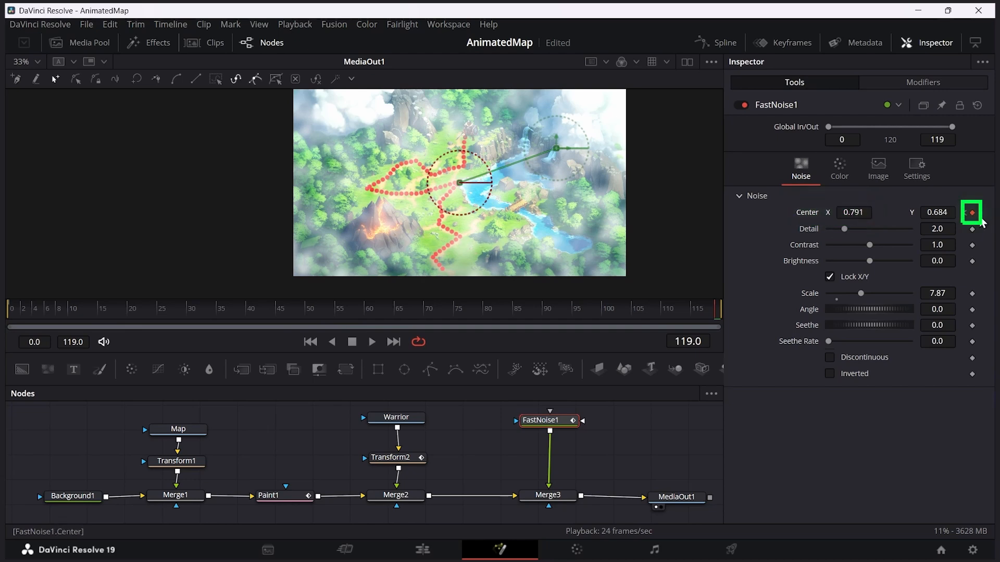
Step: Play back the drifting fog animation from frame 0
drag(220, 311, 5, 311)
key(space)
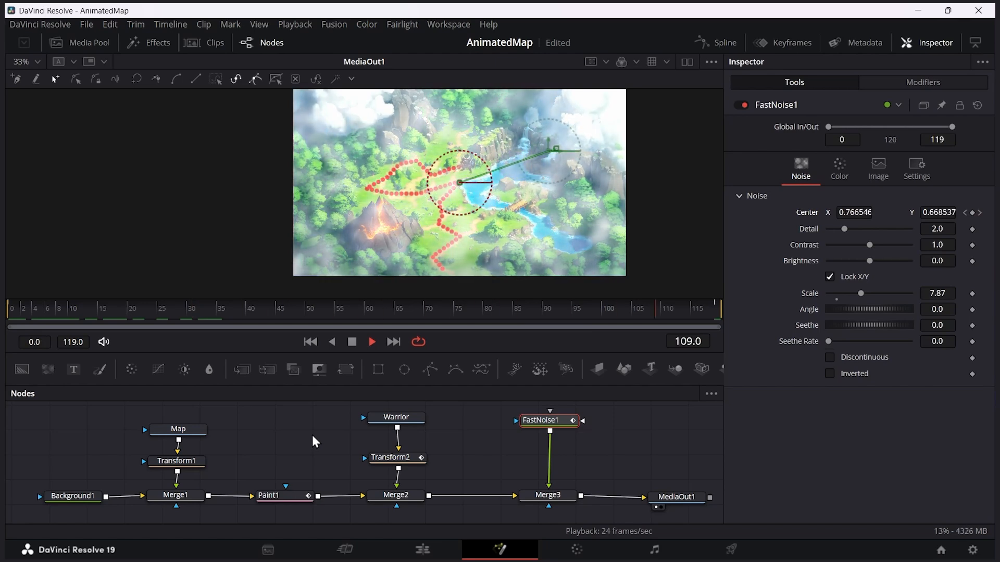
key(space)
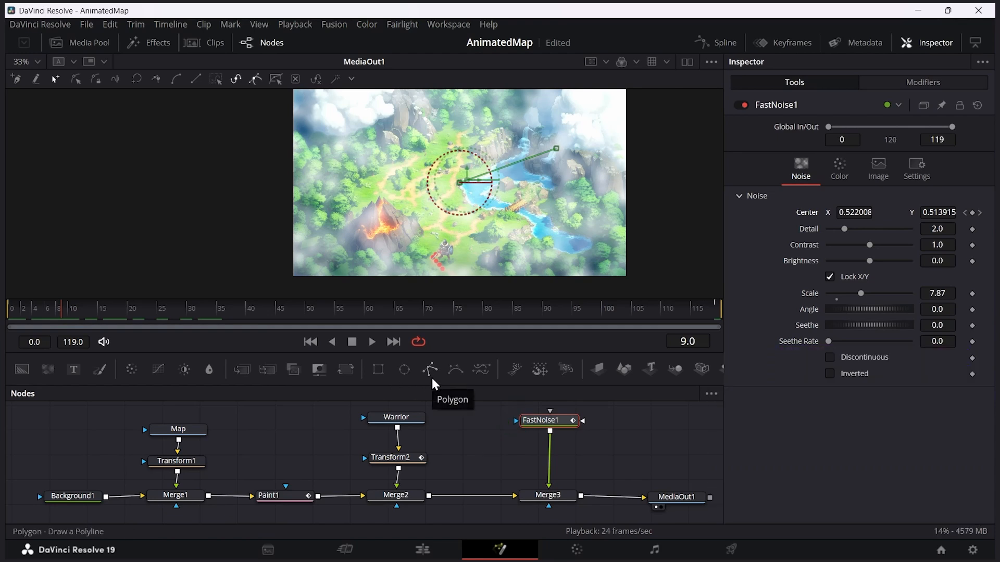
Step: Add a Polygon node beside FastNoise1 and draw a closed mask around the map's central path area, between the volcano and the lake
drag(431, 377, 473, 431)
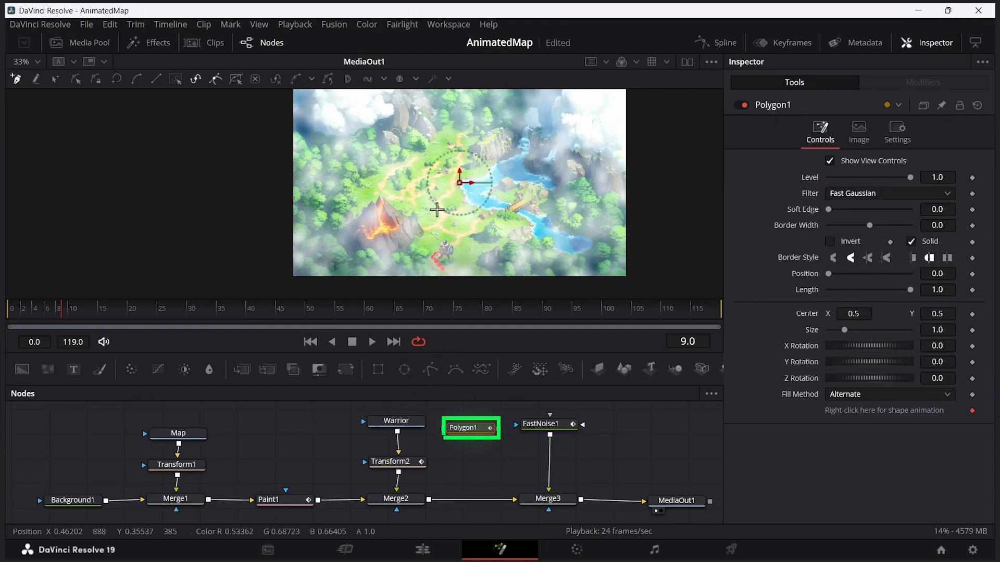
click(413, 232)
click(387, 168)
click(408, 131)
click(453, 107)
click(494, 108)
click(513, 109)
click(509, 134)
click(508, 169)
click(472, 195)
click(490, 225)
click(478, 258)
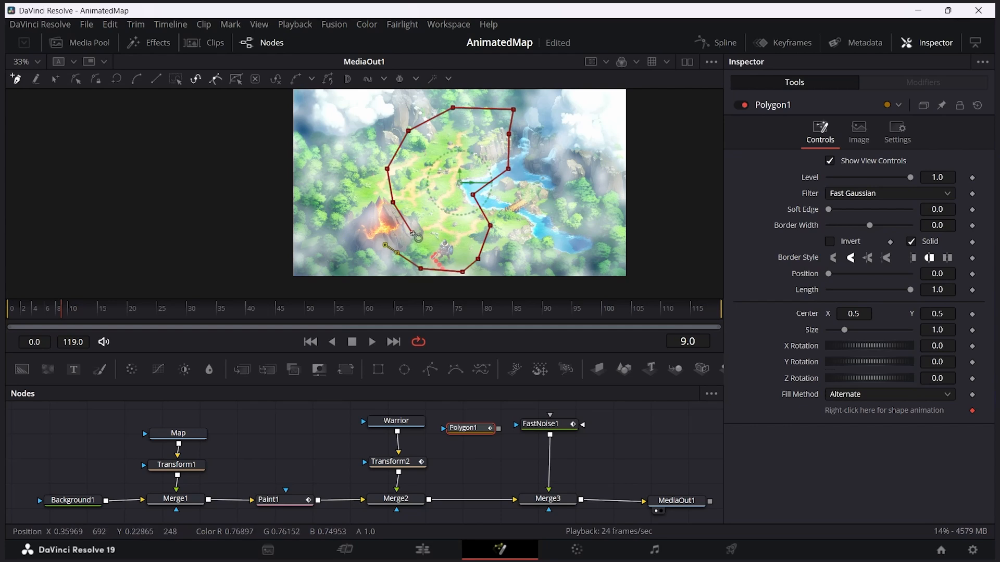
click(413, 233)
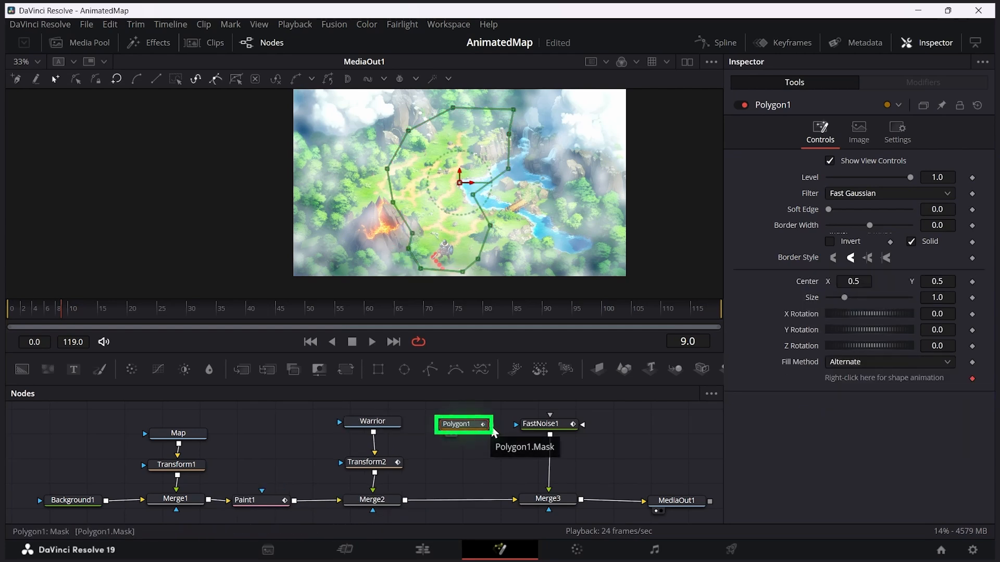
Step: Mask FastNoise1 with Polygon1, inverting the mask and giving it a Soft Edge of 0.0803
drag(517, 427, 524, 428)
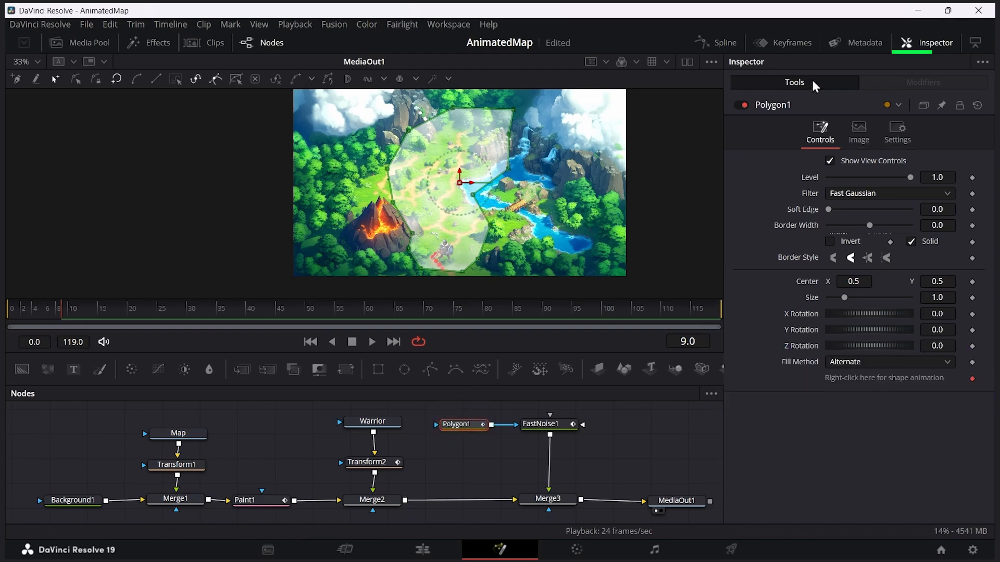
click(832, 242)
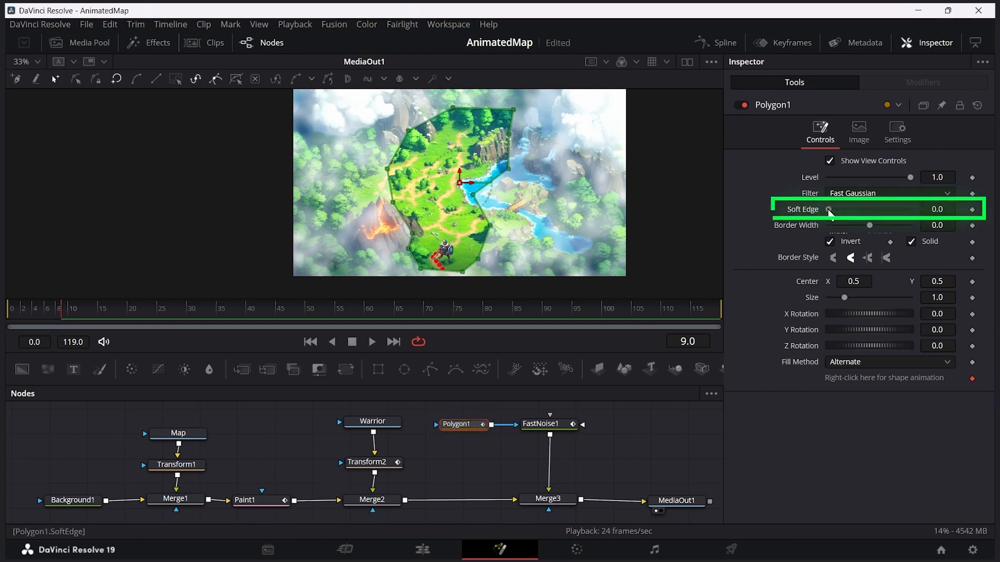
drag(834, 212, 843, 216)
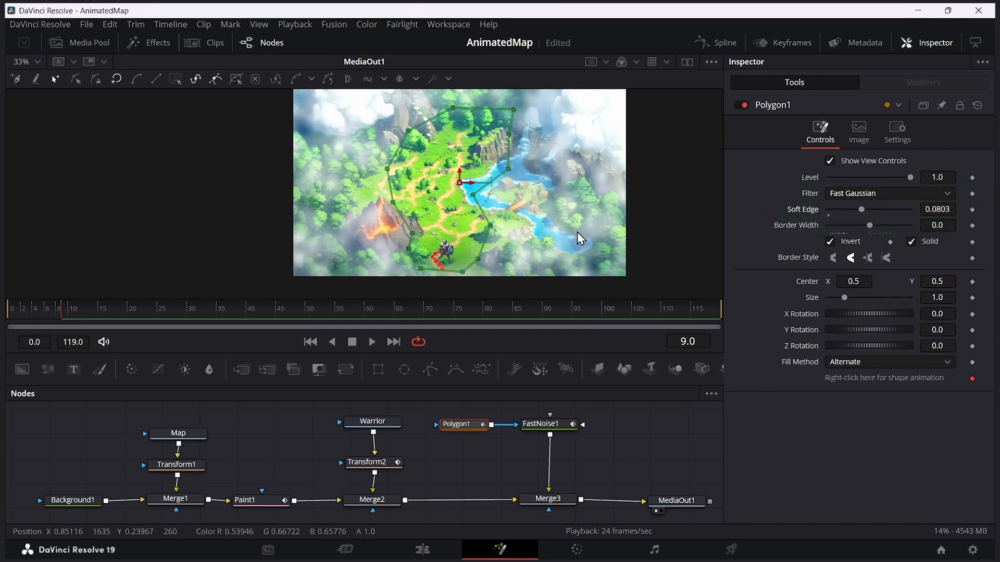
Step: Switch to the Edit page and play the Fusion Composition clip from its start
click(437, 550)
click(151, 423)
key(space)
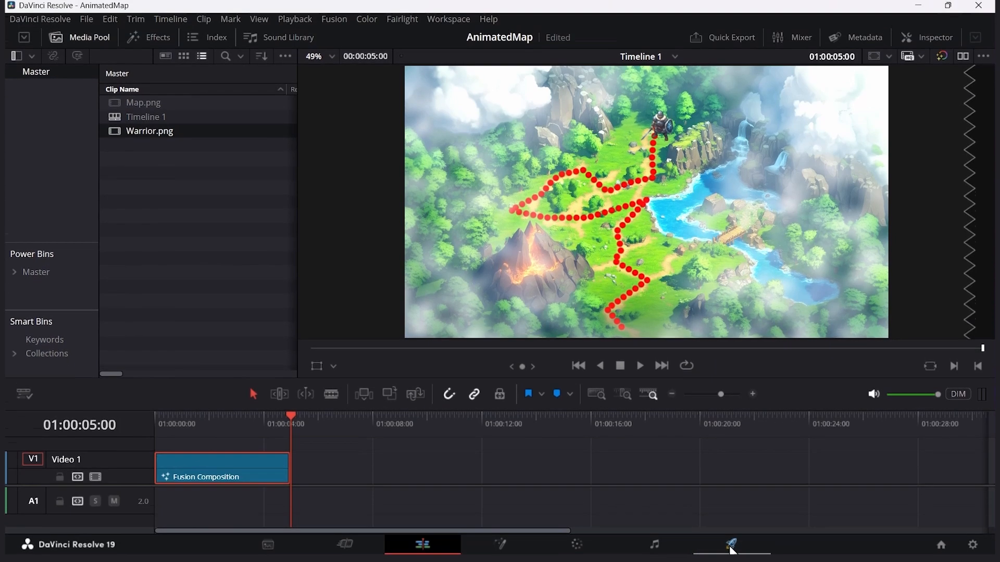
Step: On the Deliver page, name the export FantasyMap and set its location to the Videos folder
click(731, 496)
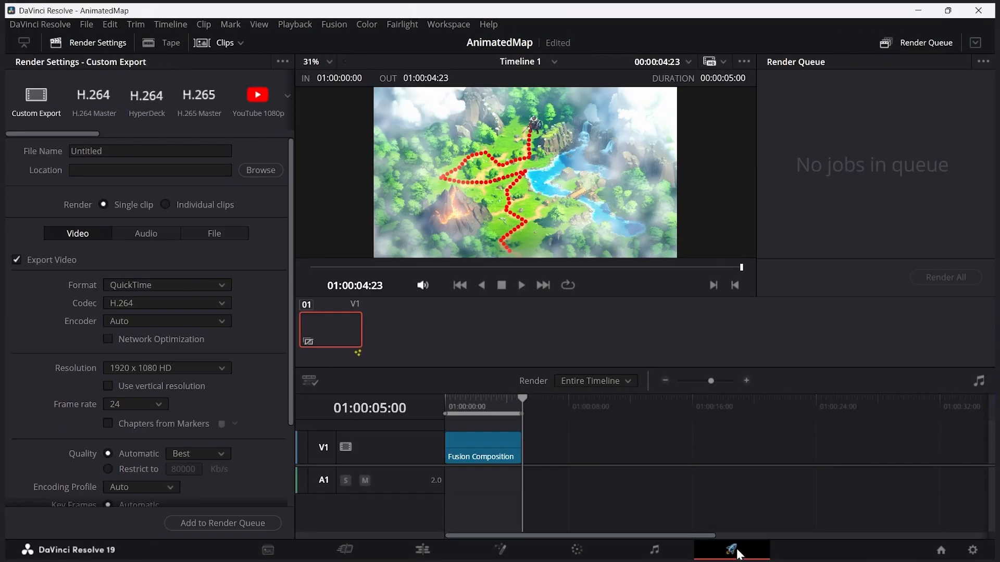
click(100, 151)
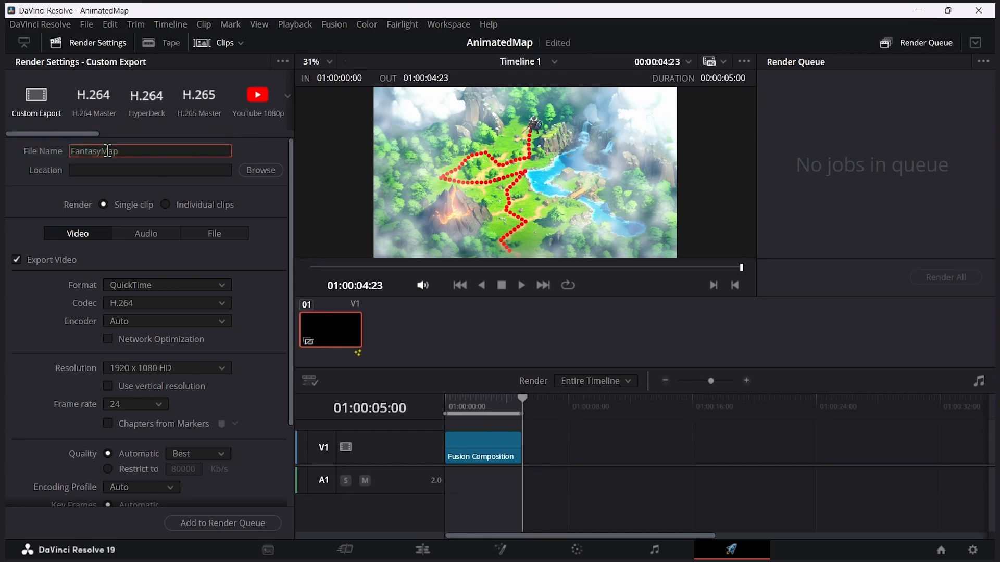
click(260, 171)
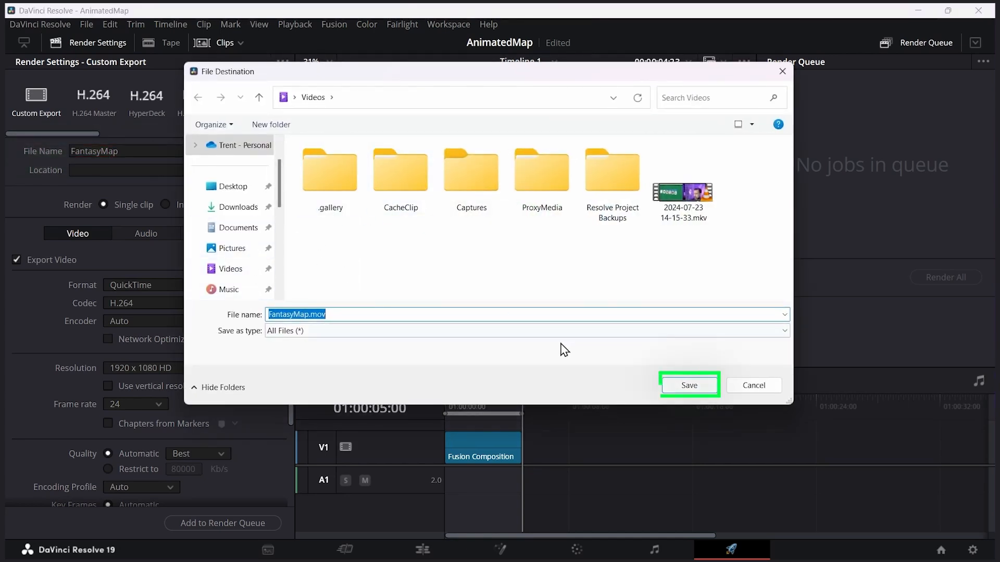
click(682, 386)
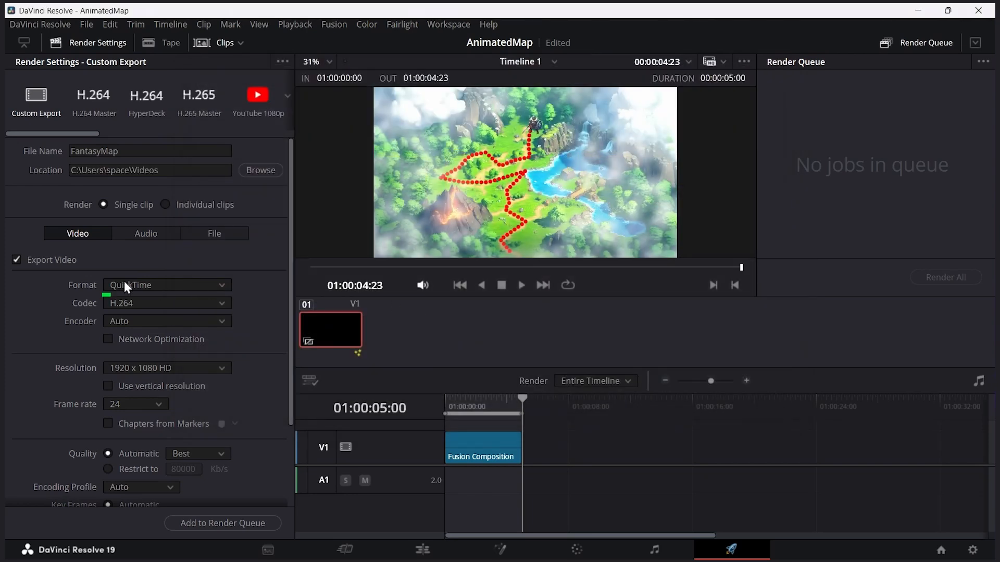
Step: Set the export format to MP4, then queue and render the job
click(180, 286)
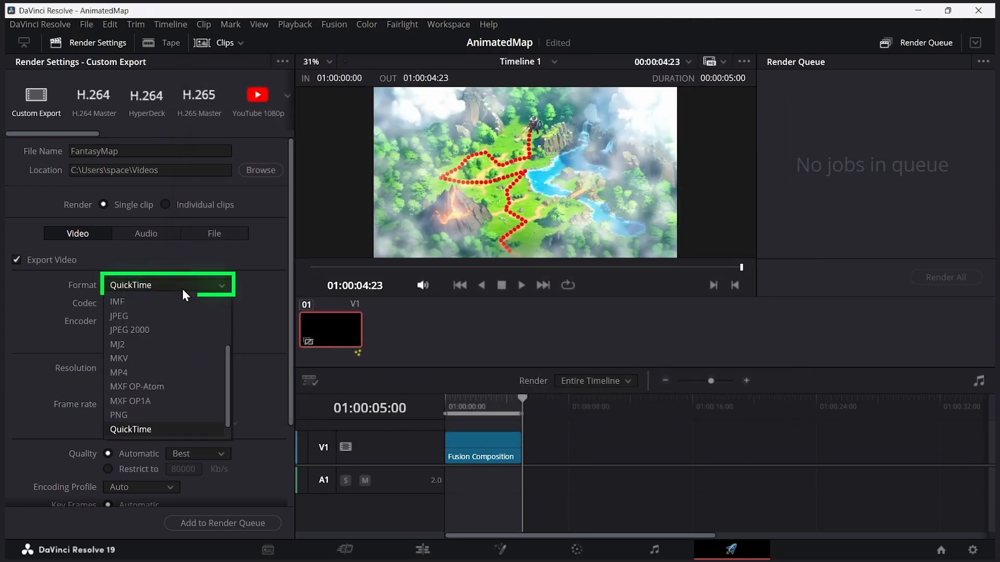
click(179, 373)
drag(289, 322, 291, 403)
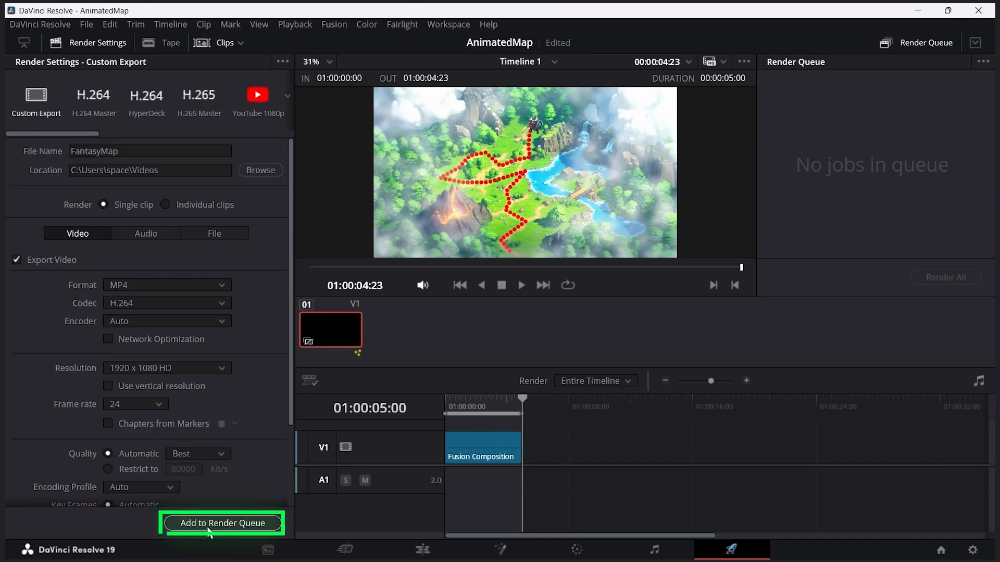
click(208, 526)
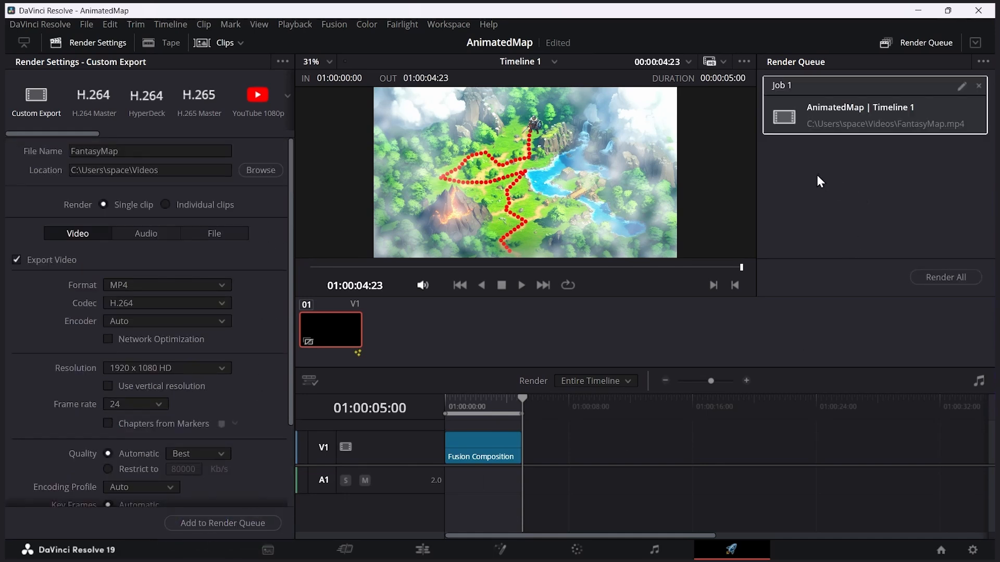
click(925, 279)
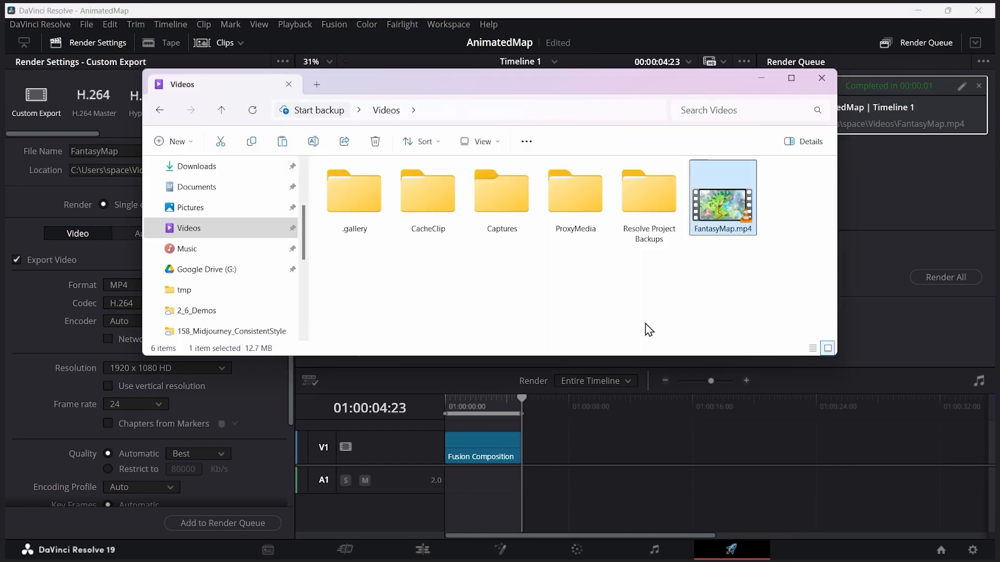
click(645, 324)
click(734, 193)
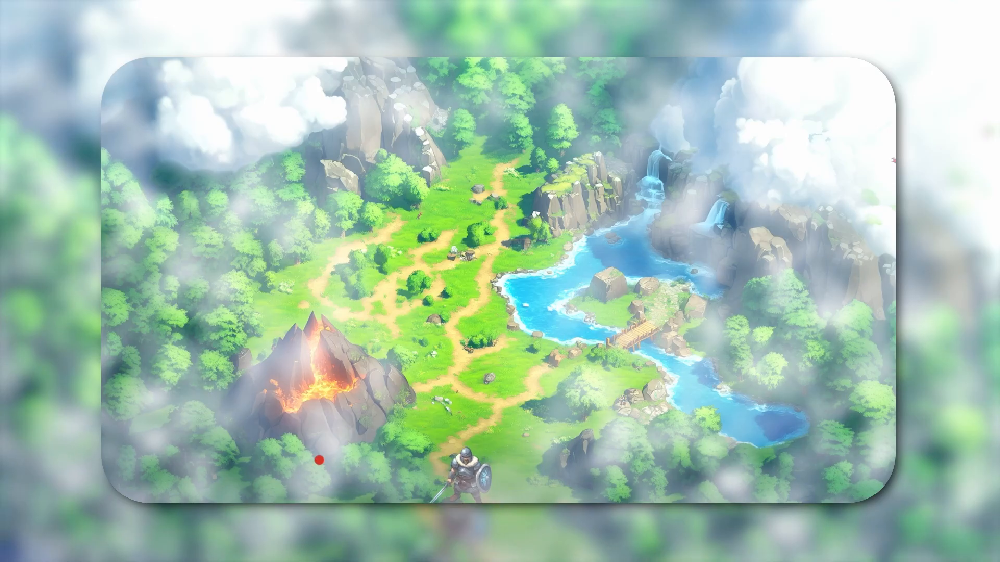